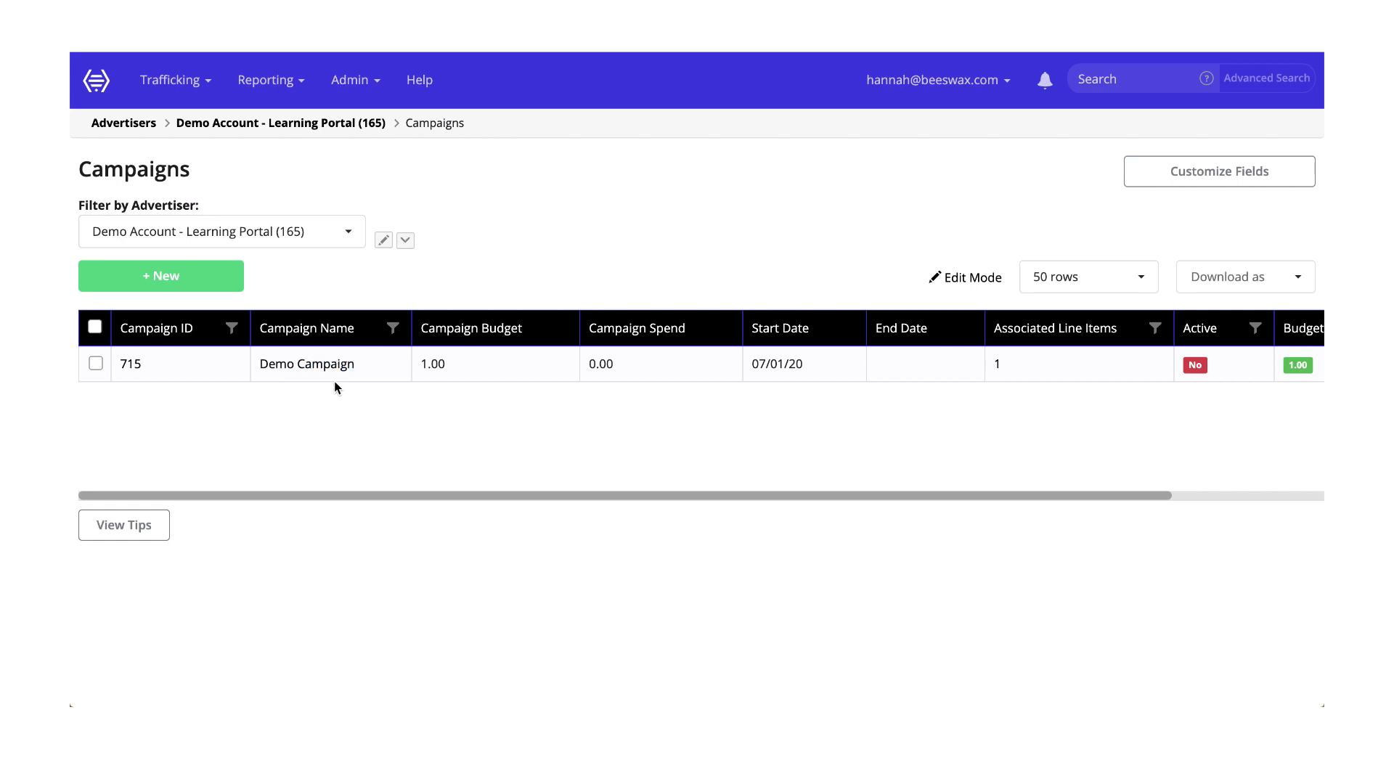
Open the Demo Campaign's line items and start creating a new line item
{"action": "left_click", "coordinate": [298, 367]}
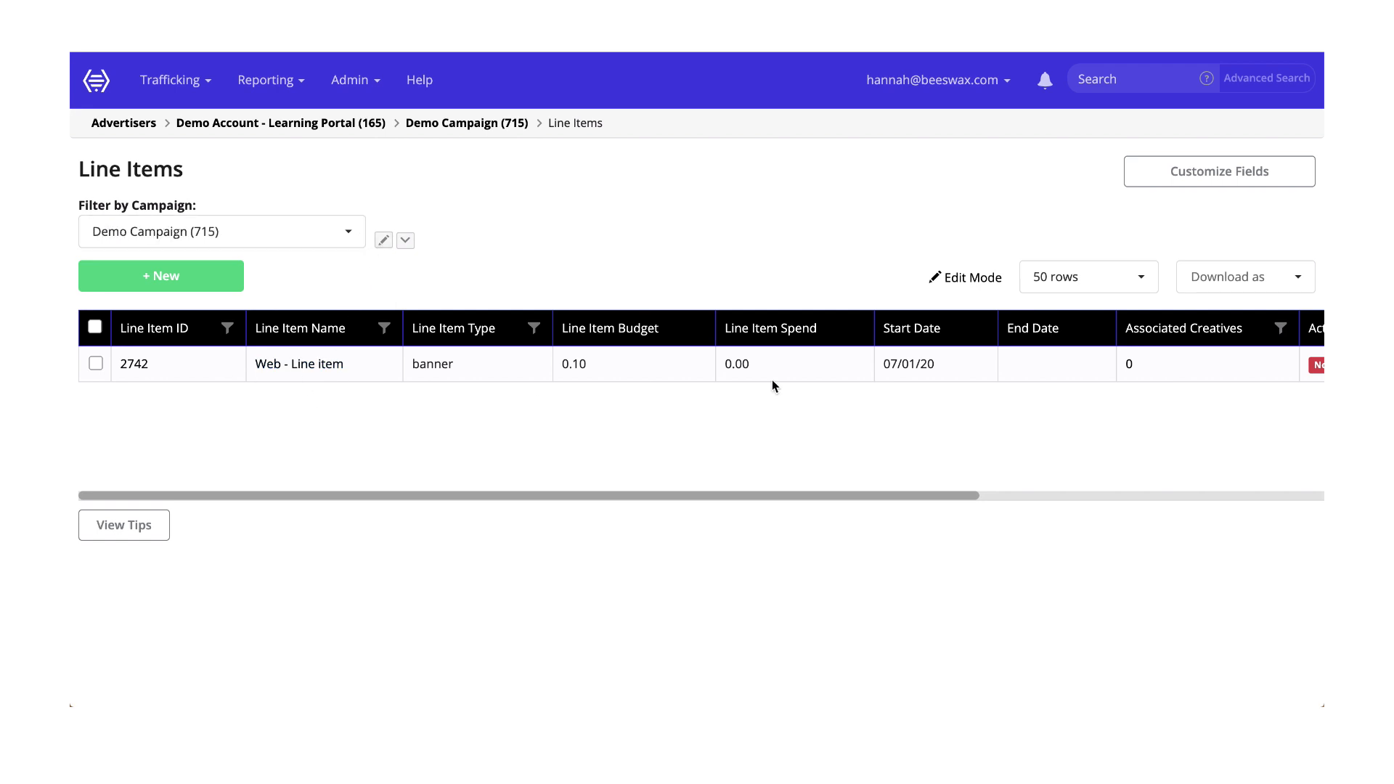
{"action": "left_click", "coordinate": [161, 282]}
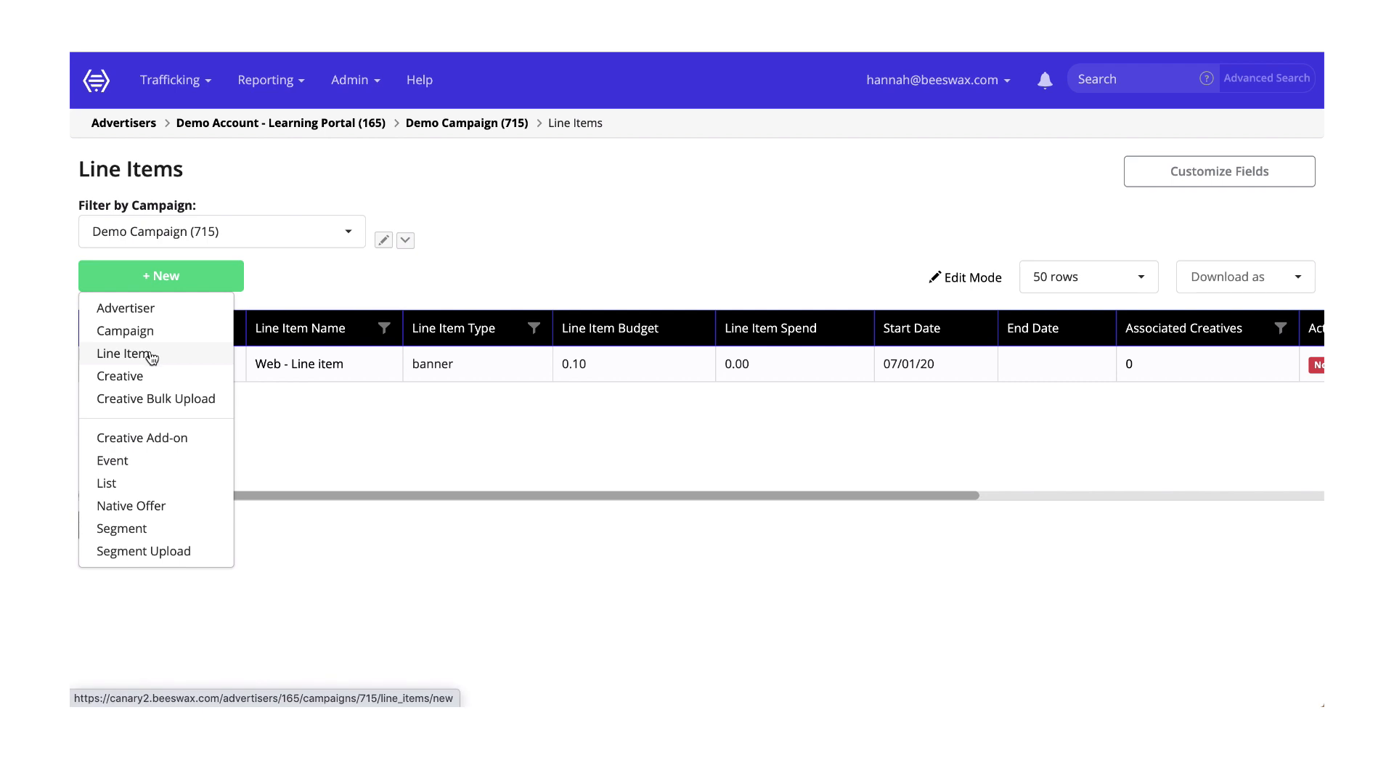
{"action": "left_click", "coordinate": [151, 355]}
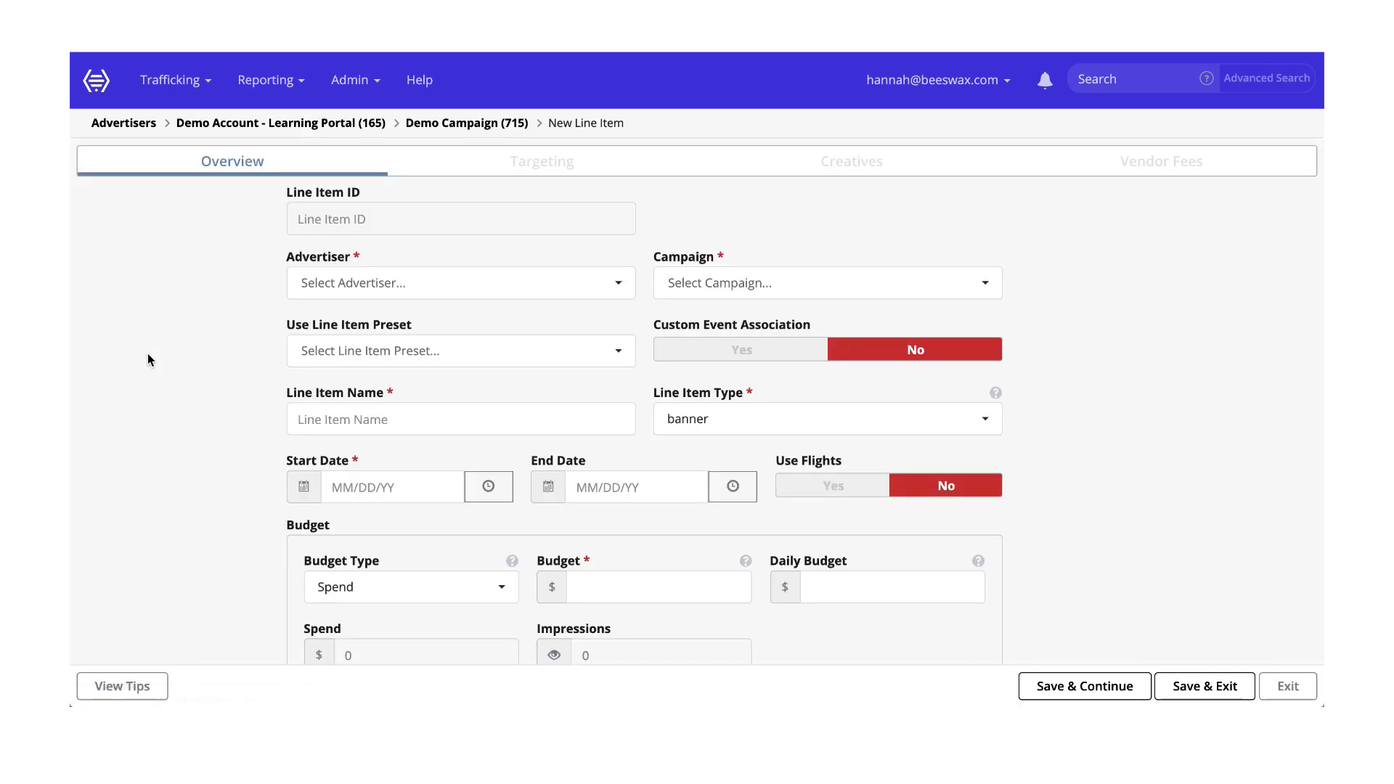
Name the line item "Demo Learning" and choose banner as its line item type
{"action": "scroll", "coordinate": [334, 302], "scroll_direction": "down", "scroll_amount": 3}
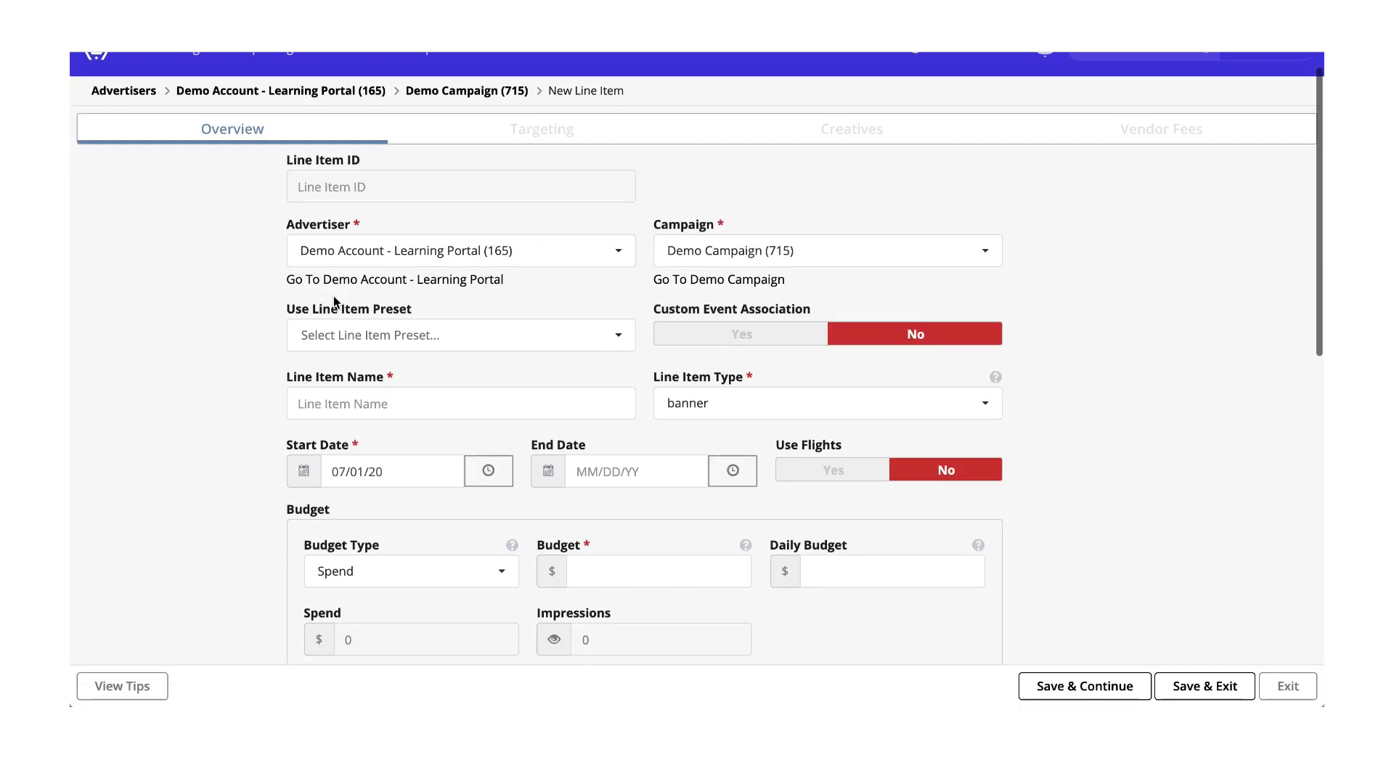
{"action": "left_click", "coordinate": [333, 298]}
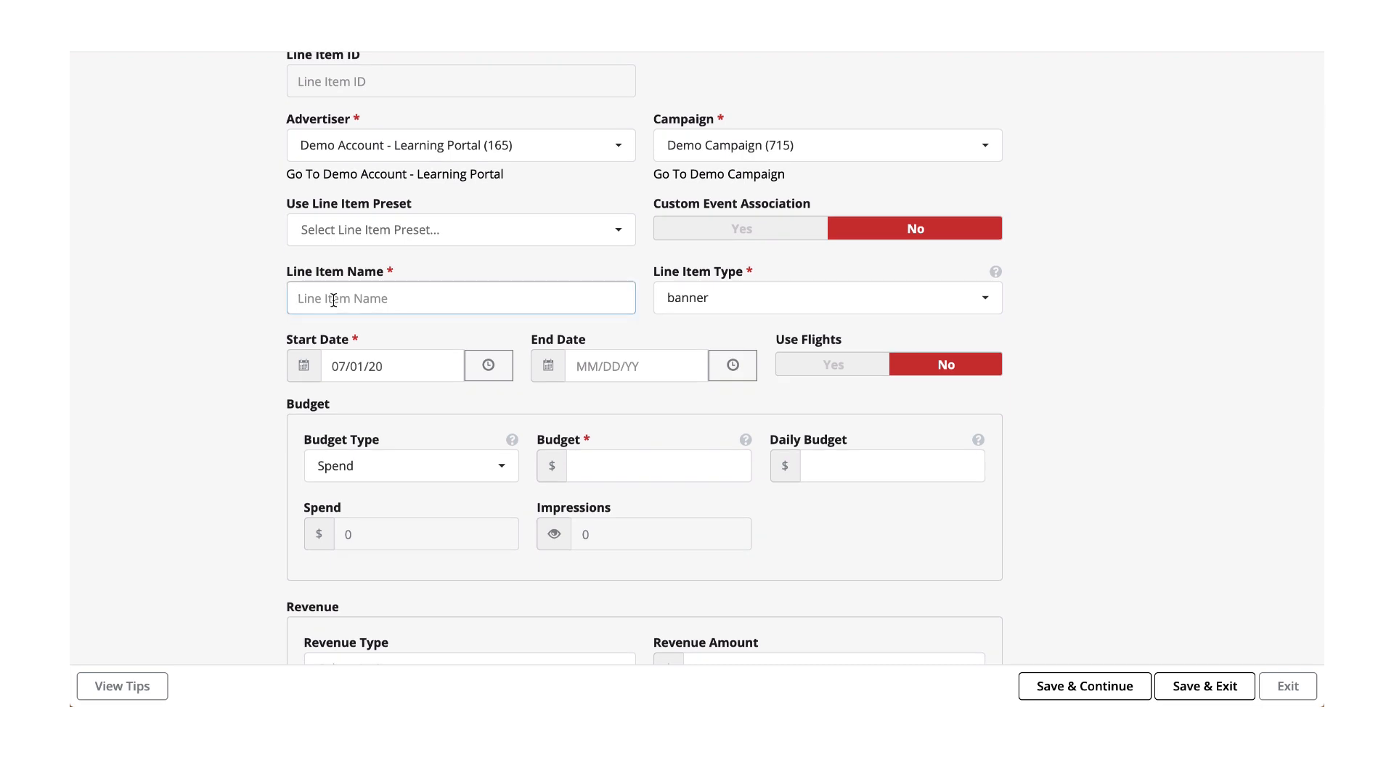
{"action": "type", "text": "Demo Leanri"}
{"action": "key", "text": "BackSpace"}
{"action": "type", "text": "rning"}
{"action": "left_click", "coordinate": [737, 298]}
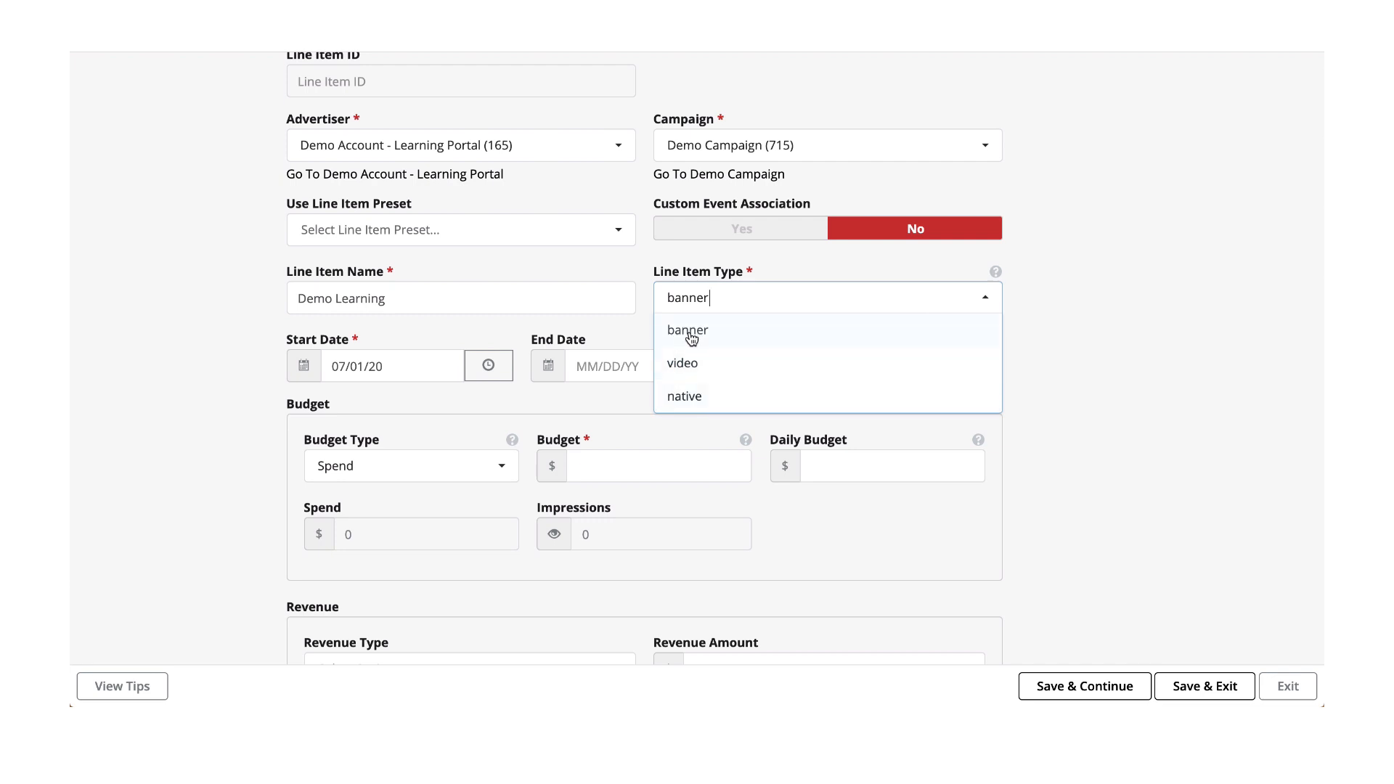
{"action": "left_click", "coordinate": [717, 329]}
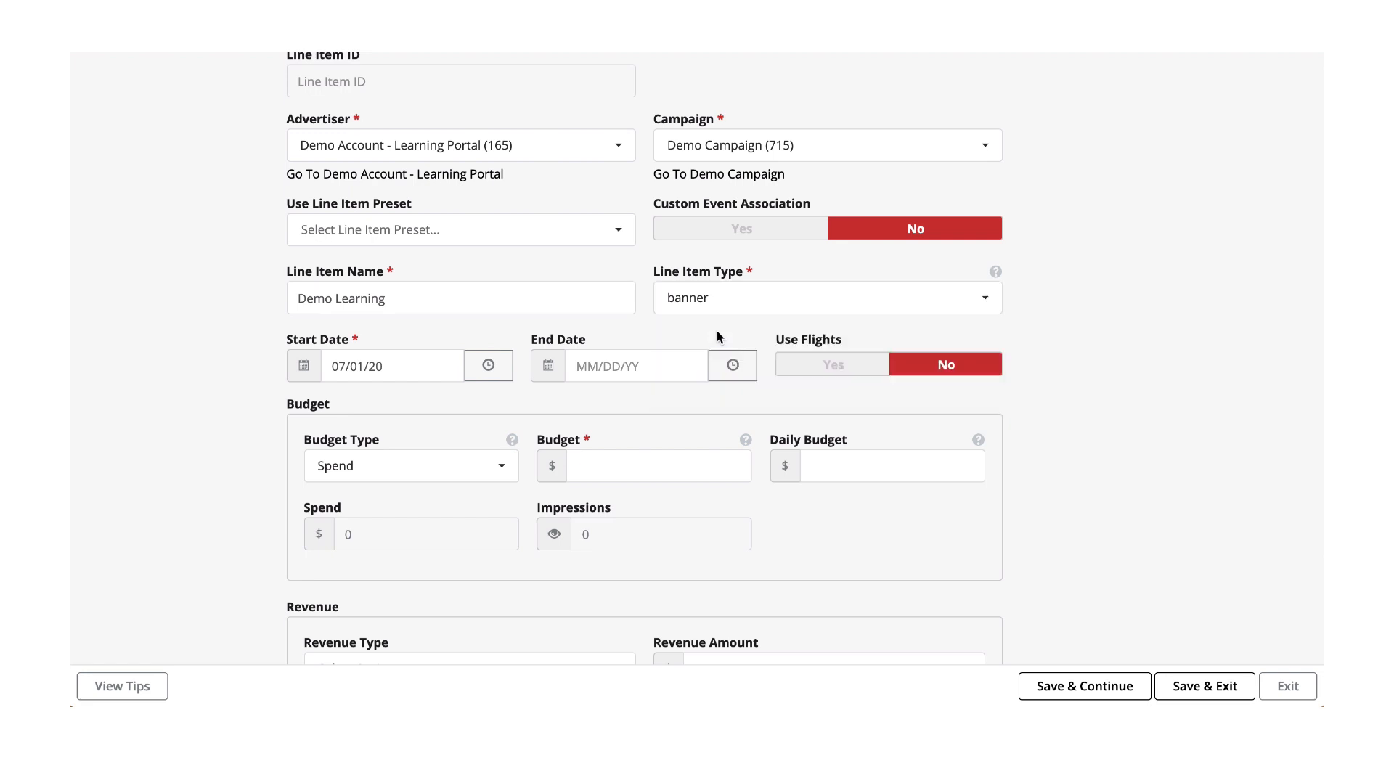
Inspect the line item's start date and its time-of-day control
{"action": "scroll", "coordinate": [522, 361], "scroll_direction": "down", "scroll_amount": 2}
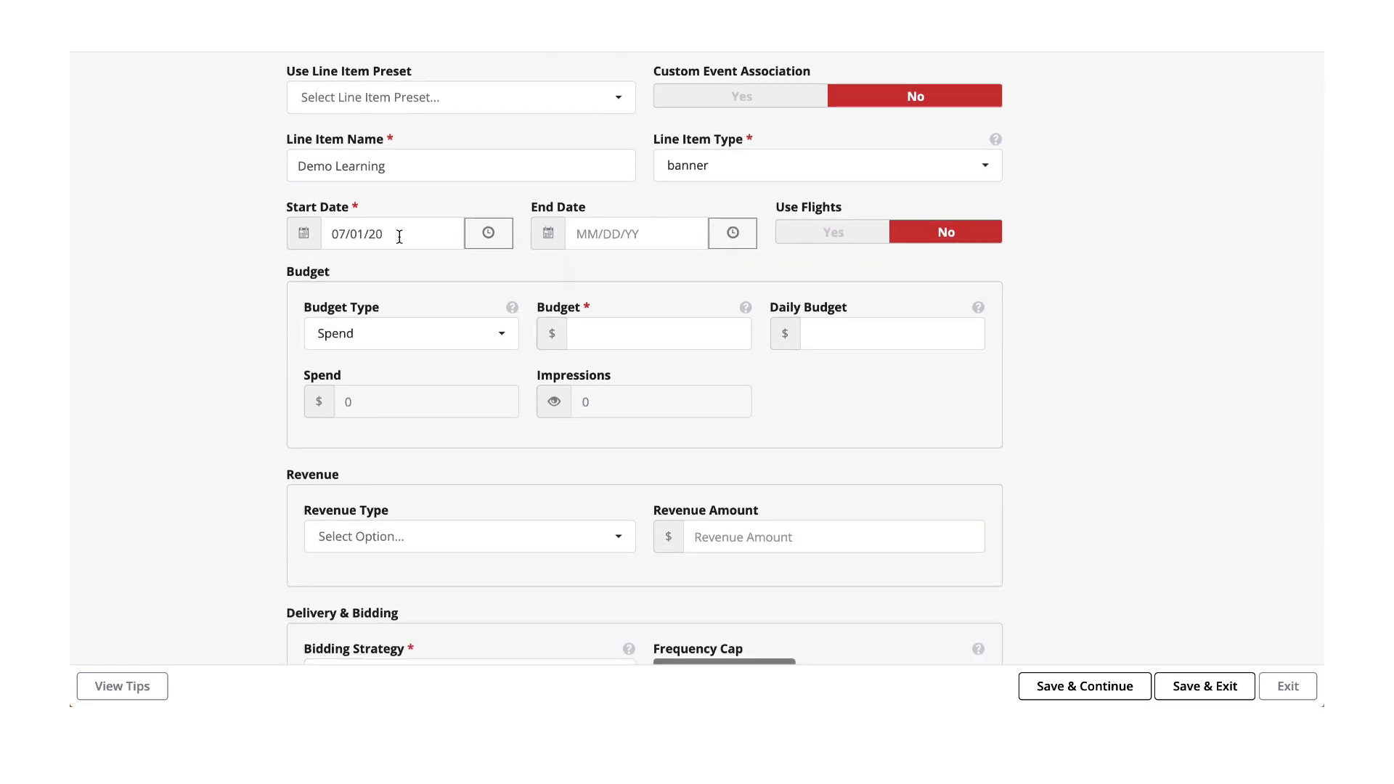
{"action": "left_click", "coordinate": [475, 234]}
{"action": "left_click", "coordinate": [417, 234]}
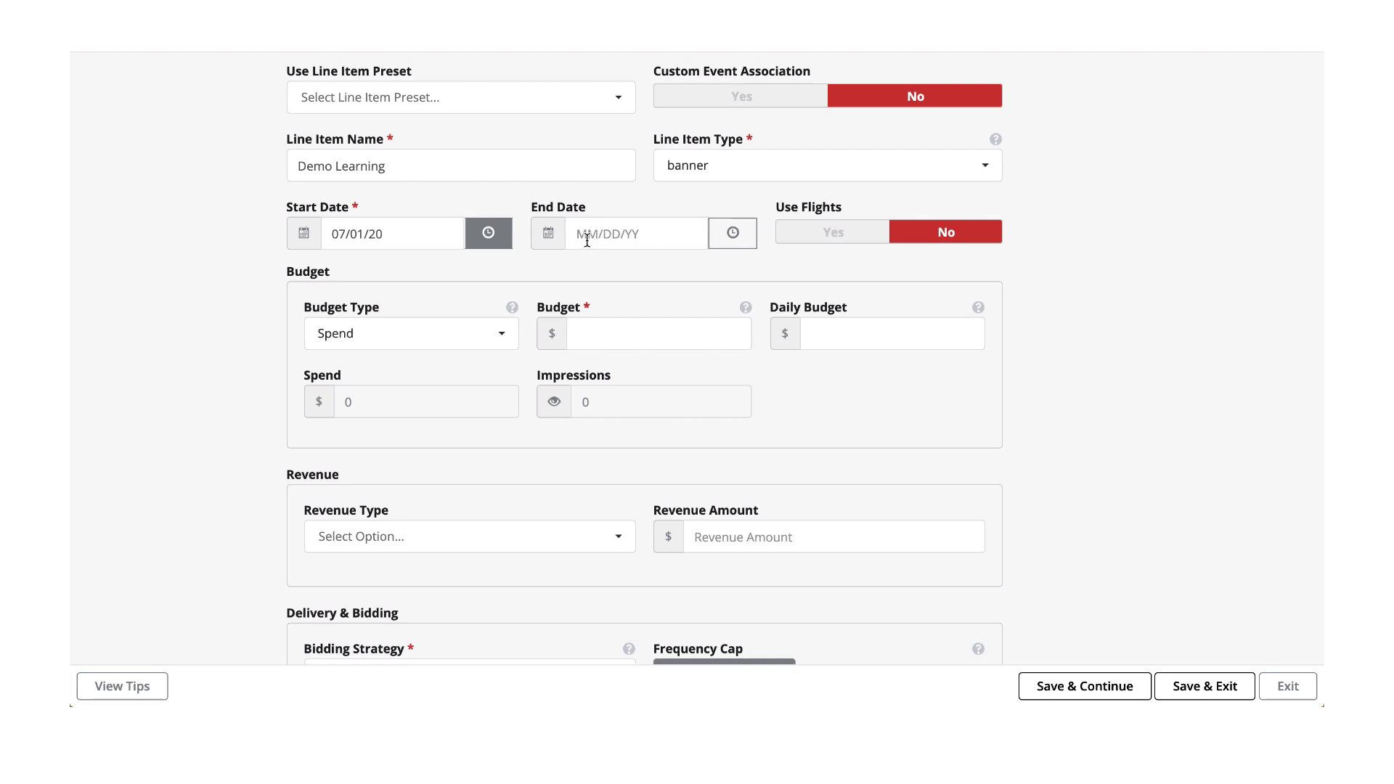
Set the line item's budget type to Spend and its budget to 1, leaving the daily budget empty
{"action": "scroll", "coordinate": [634, 249], "scroll_direction": "down", "scroll_amount": 3}
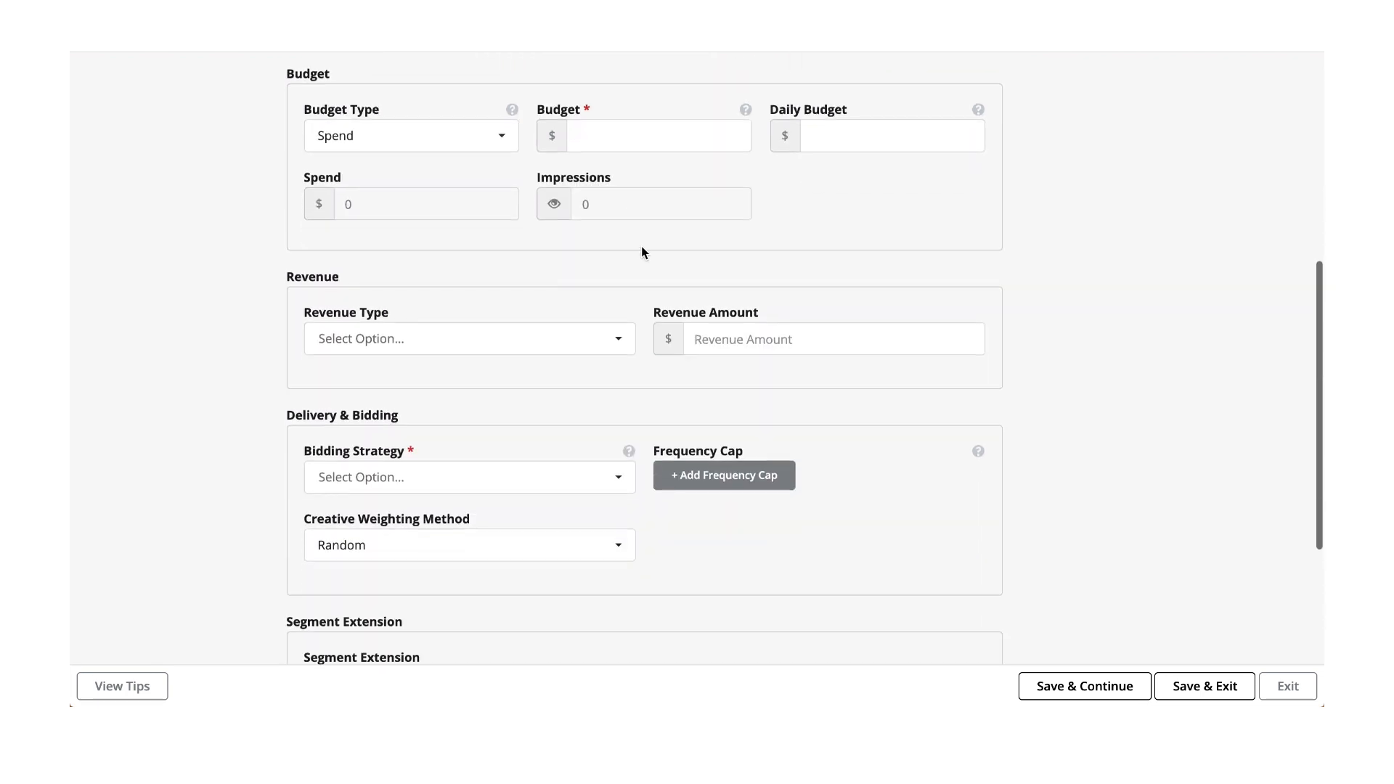
{"action": "left_click", "coordinate": [514, 149]}
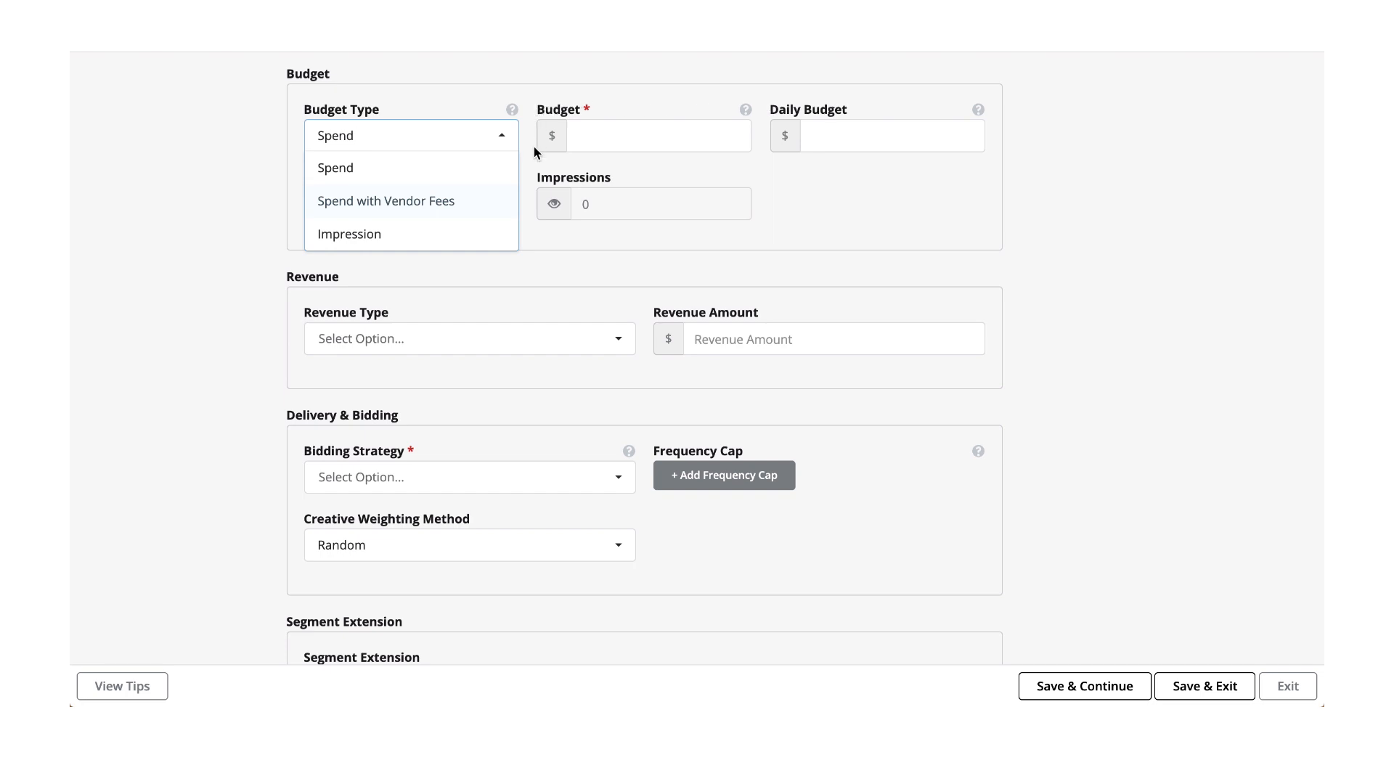
{"action": "left_click", "coordinate": [423, 171]}
{"action": "left_click", "coordinate": [632, 143]}
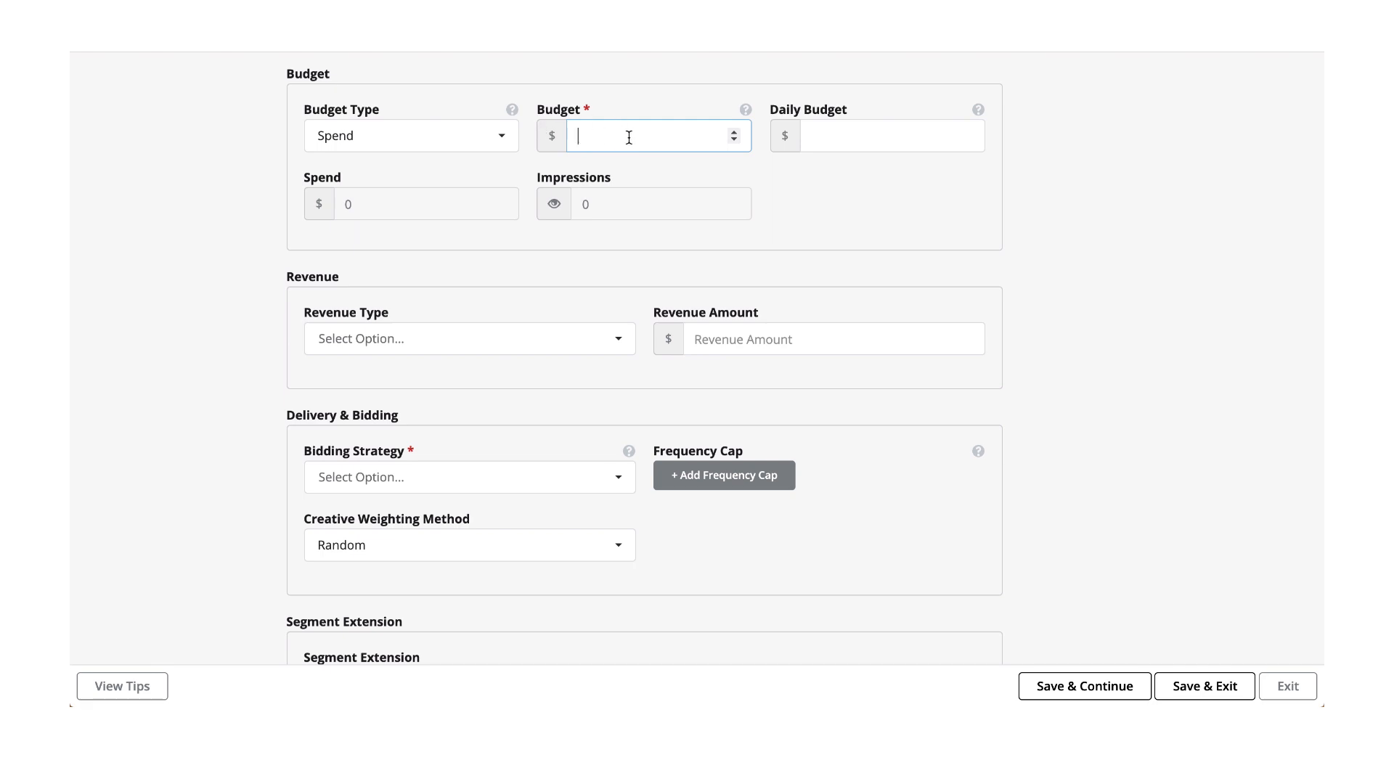
{"action": "type", "text": "1"}
{"action": "left_click", "coordinate": [811, 143]}
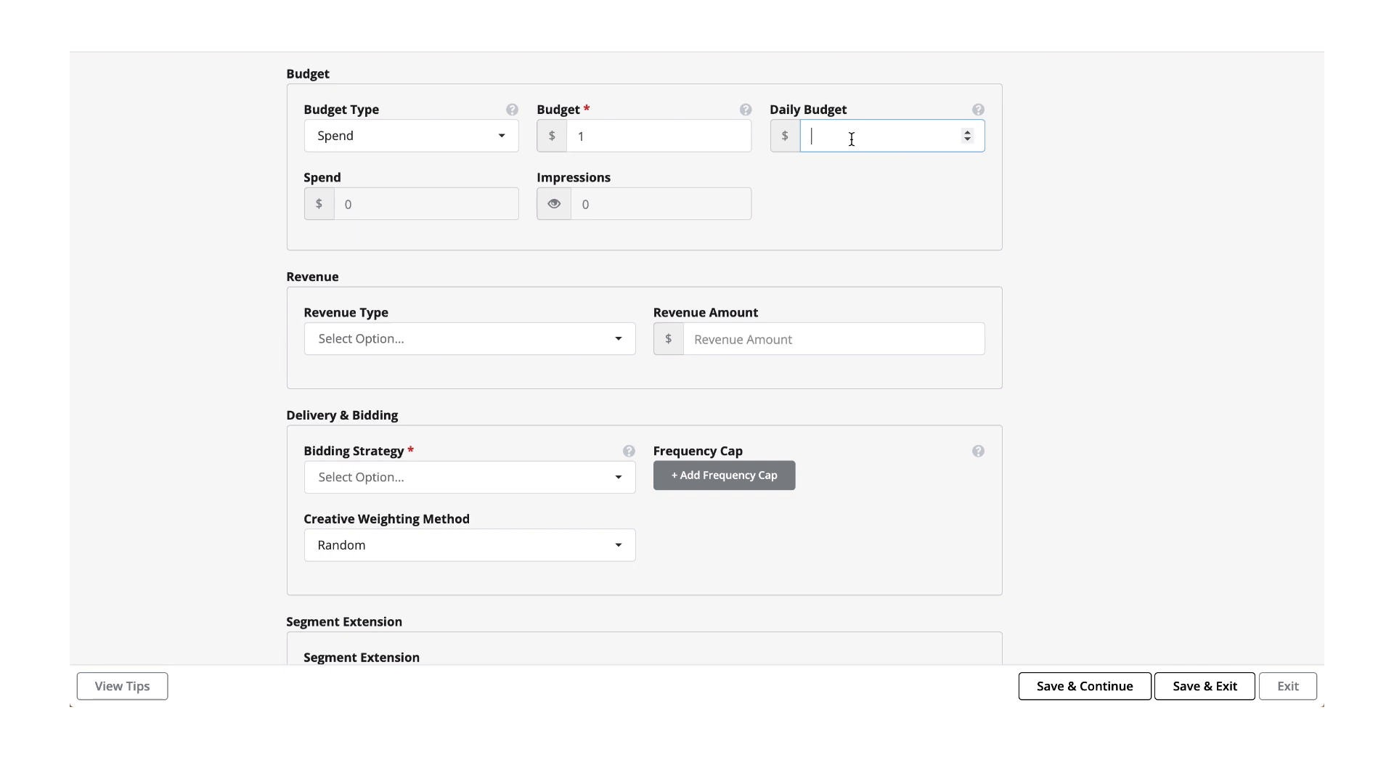
Review the available revenue types without choosing one
{"action": "scroll", "coordinate": [479, 194], "scroll_direction": "down", "scroll_amount": 3}
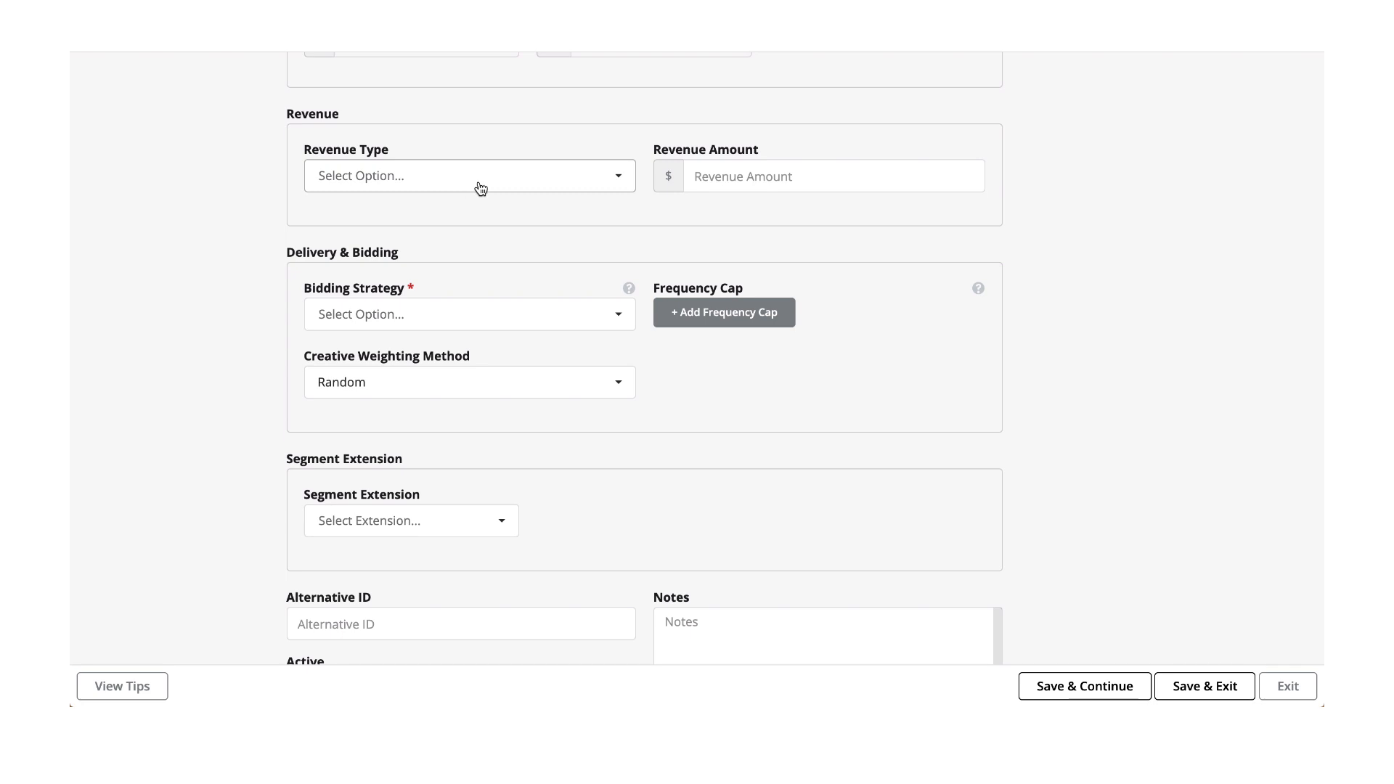
{"action": "left_click", "coordinate": [480, 181]}
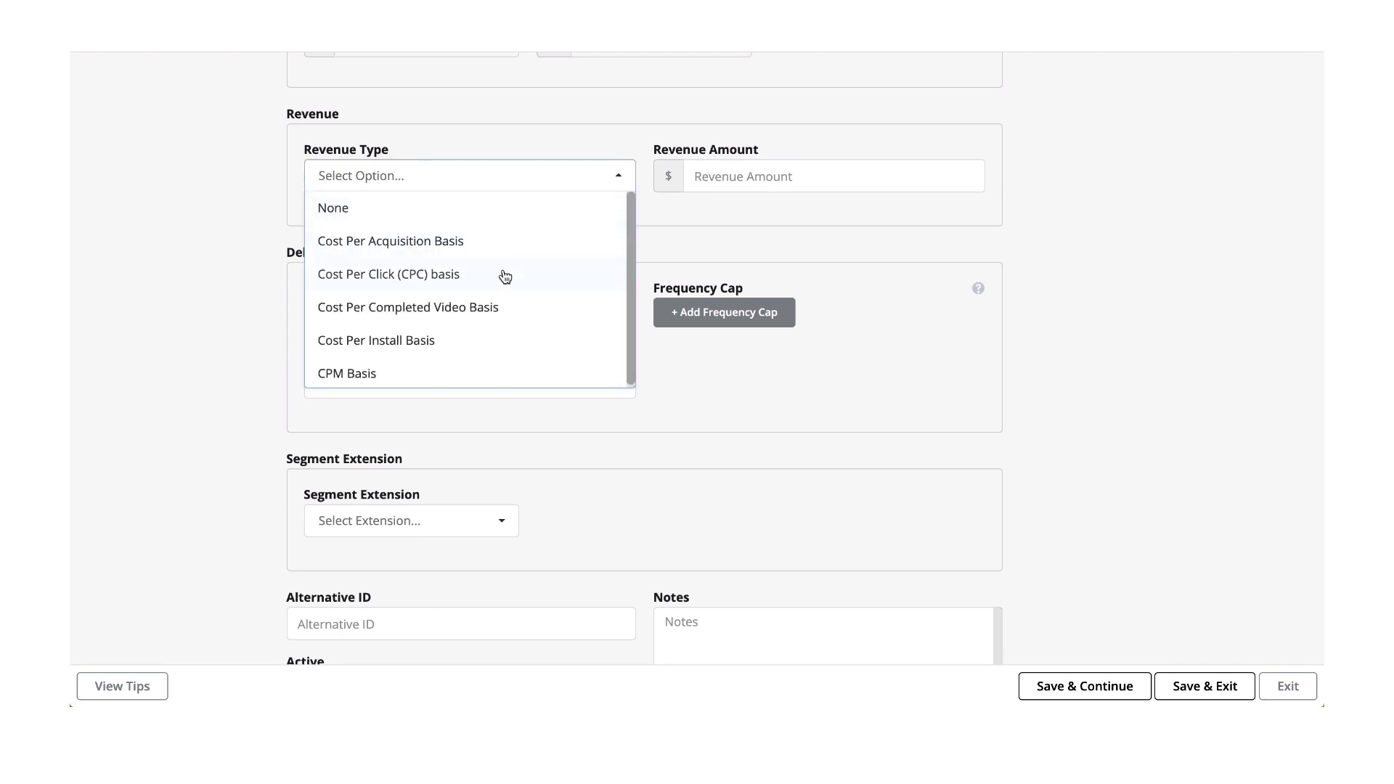
{"action": "left_click", "coordinate": [607, 172]}
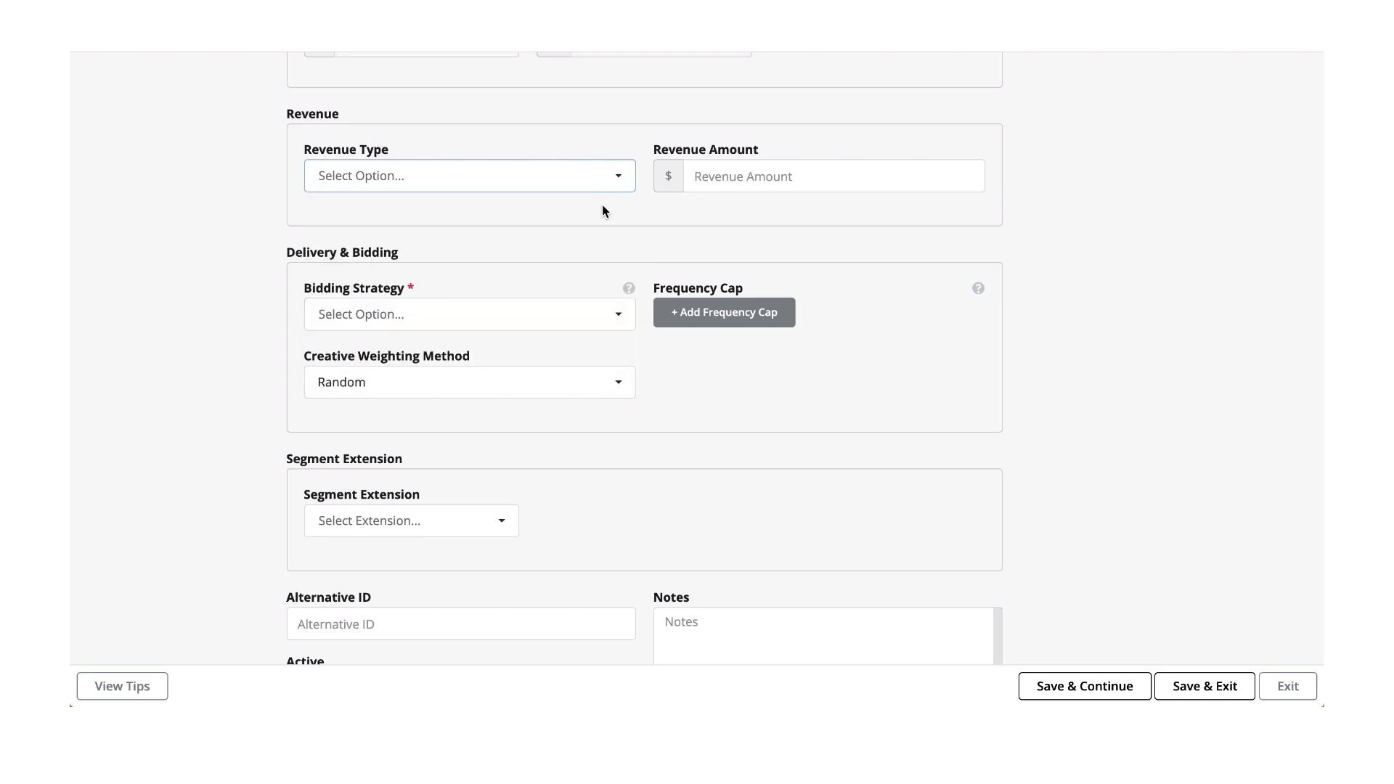
Review the standard bidding strategies and choose Flat CPM Bidding for the line item
{"action": "scroll", "coordinate": [610, 215], "scroll_direction": "down", "scroll_amount": 2}
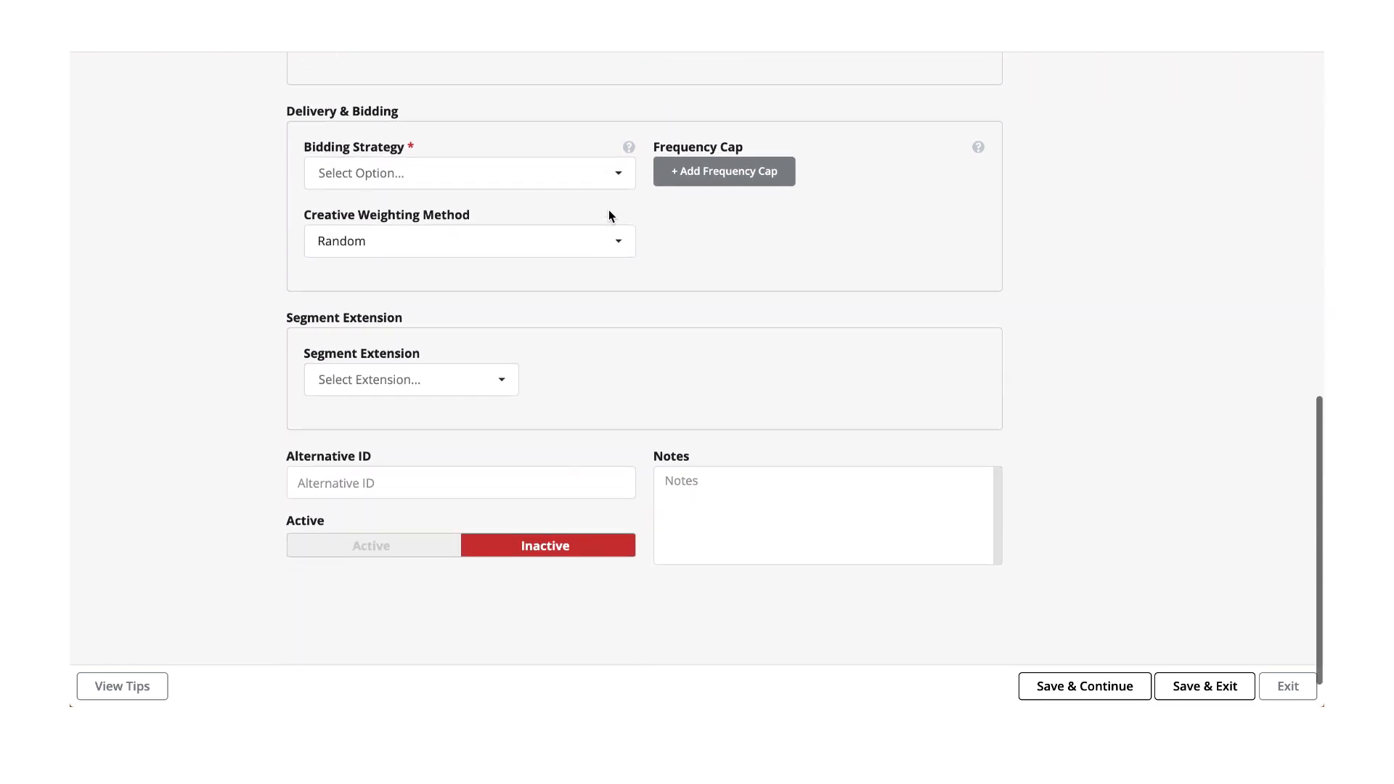
{"action": "left_click", "coordinate": [557, 178]}
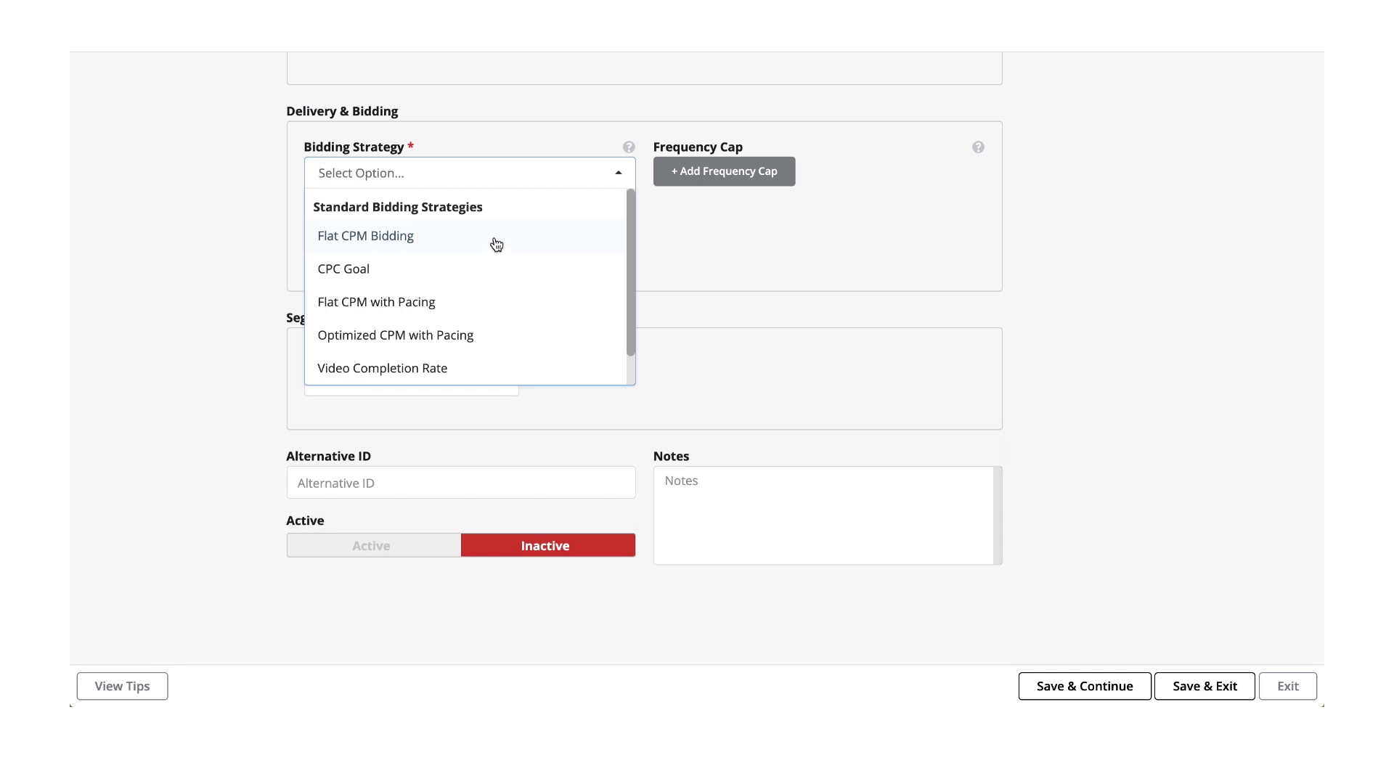
{"action": "scroll", "coordinate": [497, 244], "scroll_direction": "down", "scroll_amount": 1}
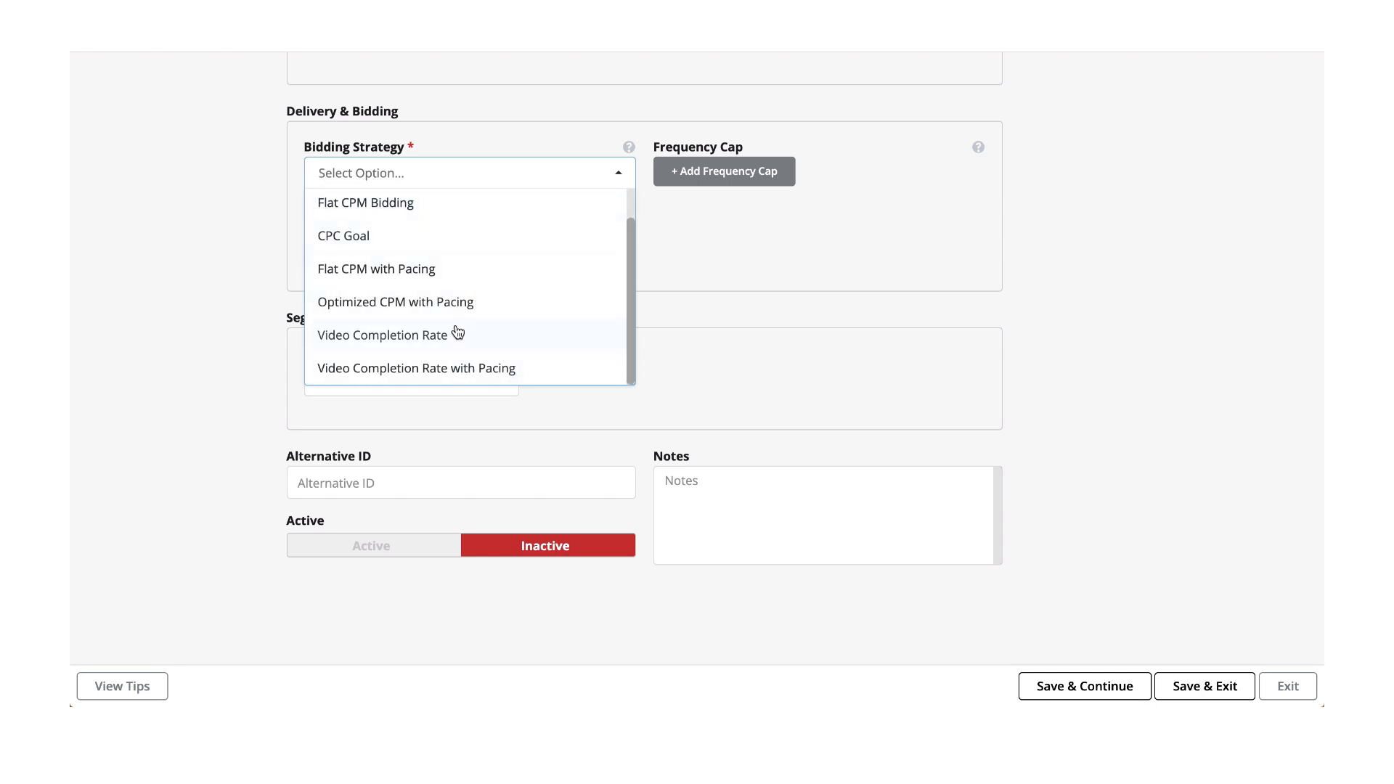
{"action": "scroll", "coordinate": [457, 332], "scroll_direction": "up", "scroll_amount": 1}
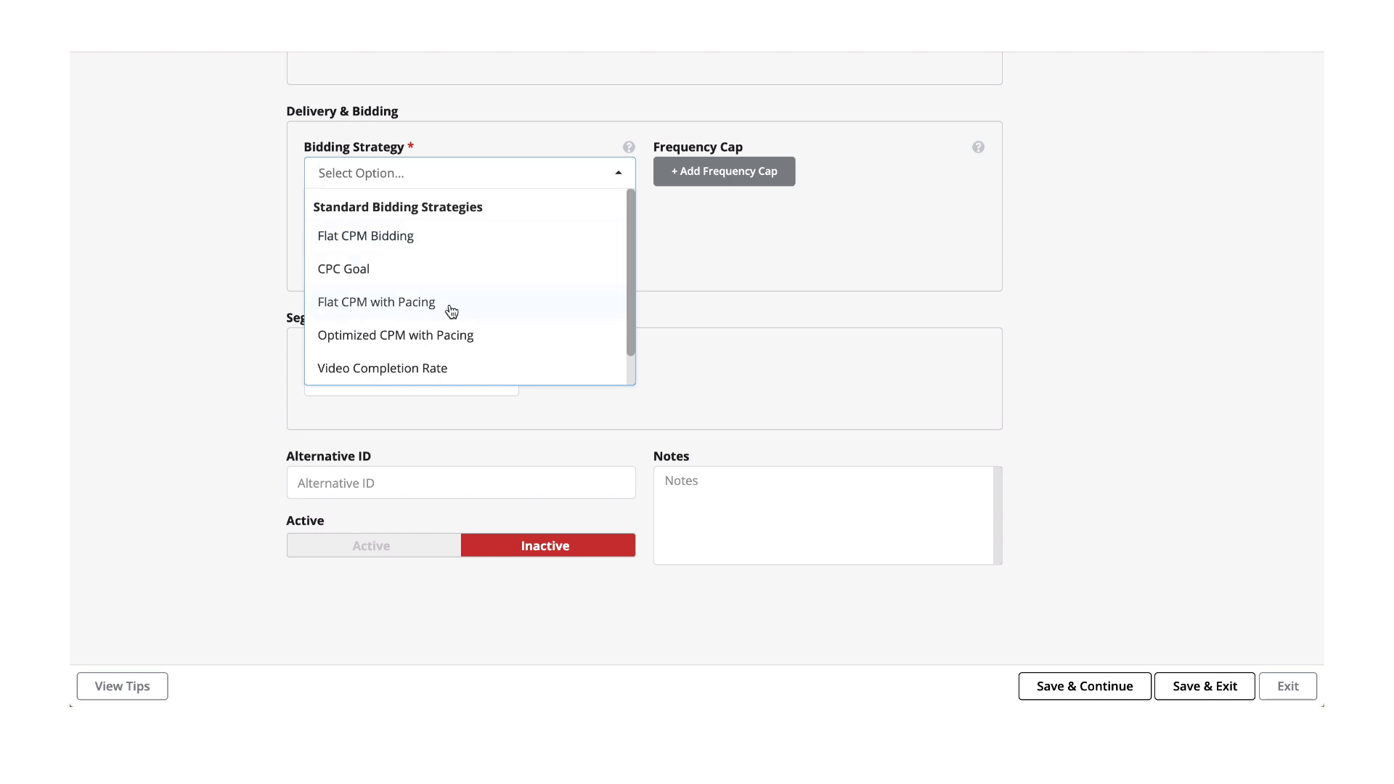
{"action": "left_click", "coordinate": [427, 242]}
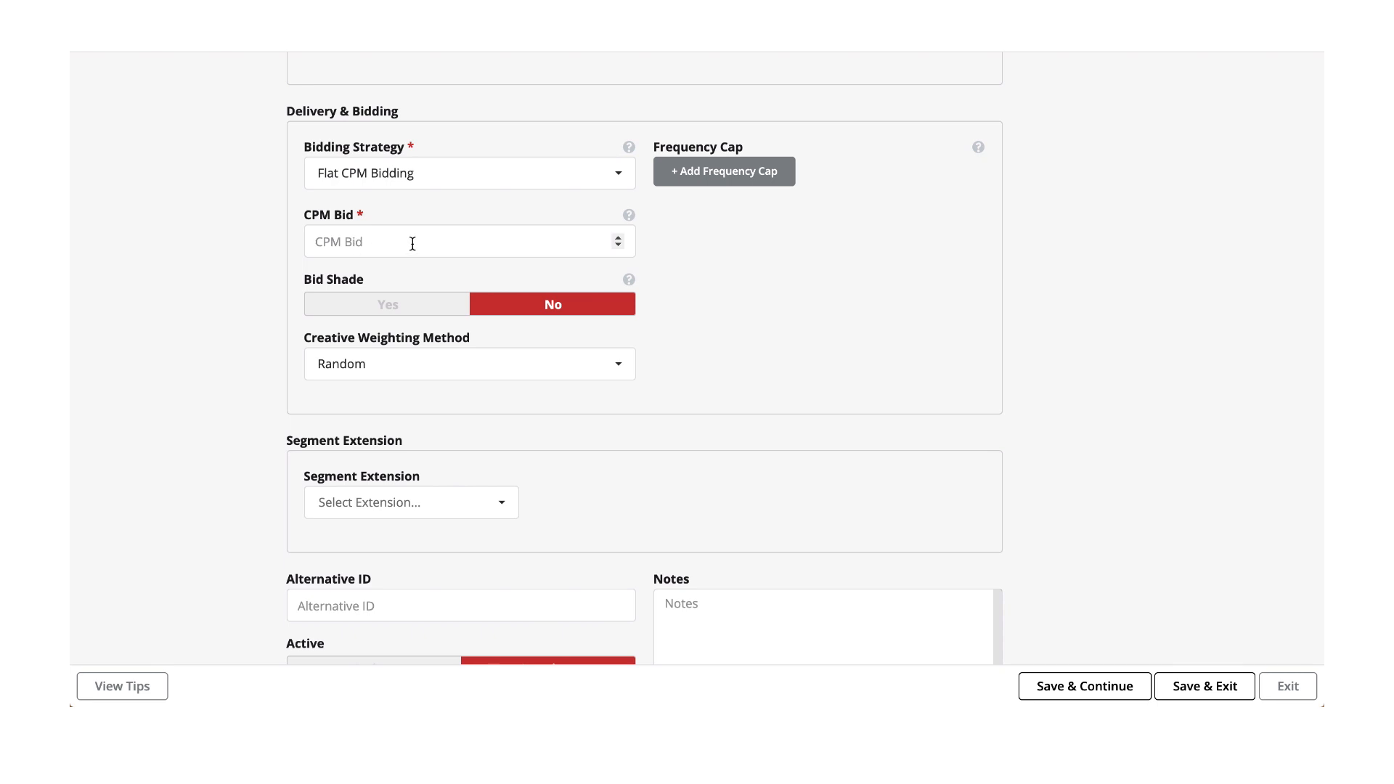
Switch the bidding strategy to Flat CPM with Pacing and review its pacing options
{"action": "left_click", "coordinate": [426, 172]}
{"action": "left_click", "coordinate": [408, 302]}
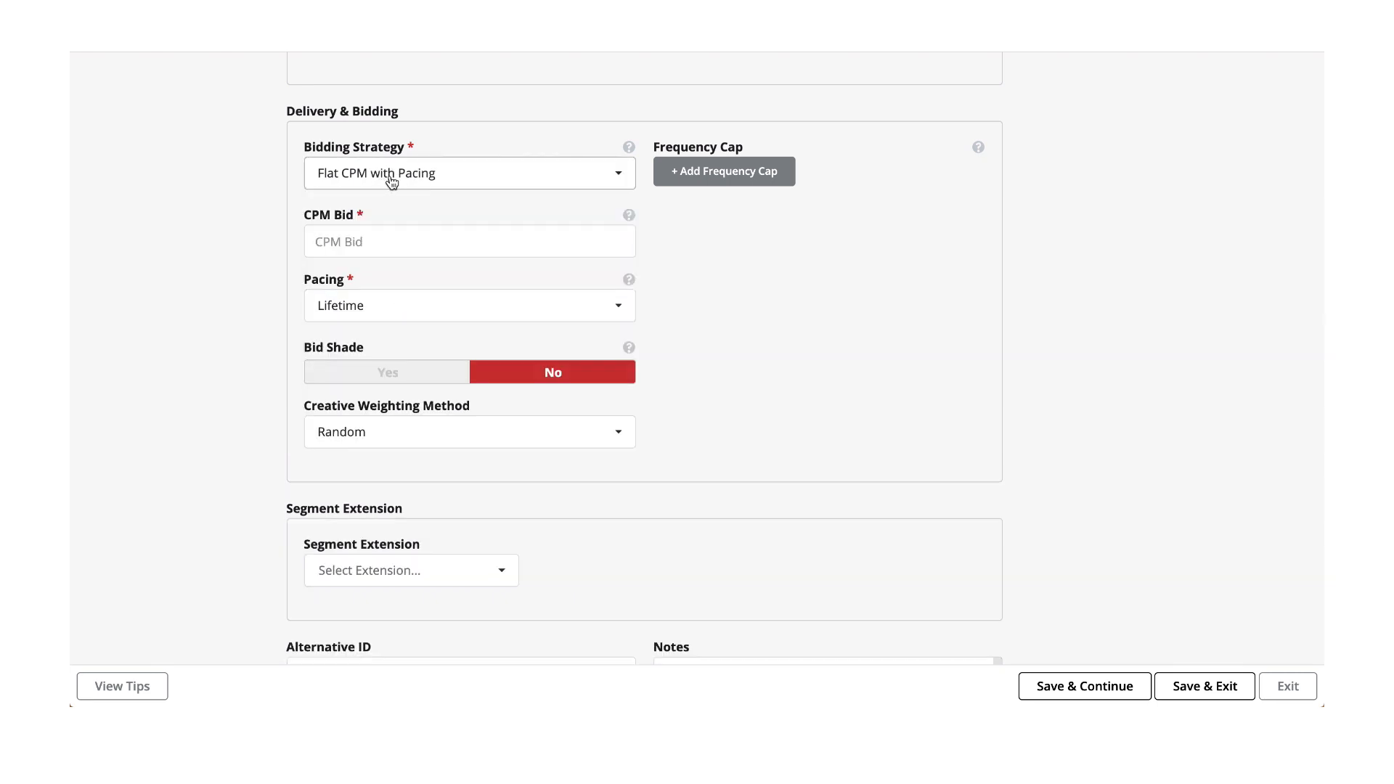
{"action": "left_click", "coordinate": [392, 305]}
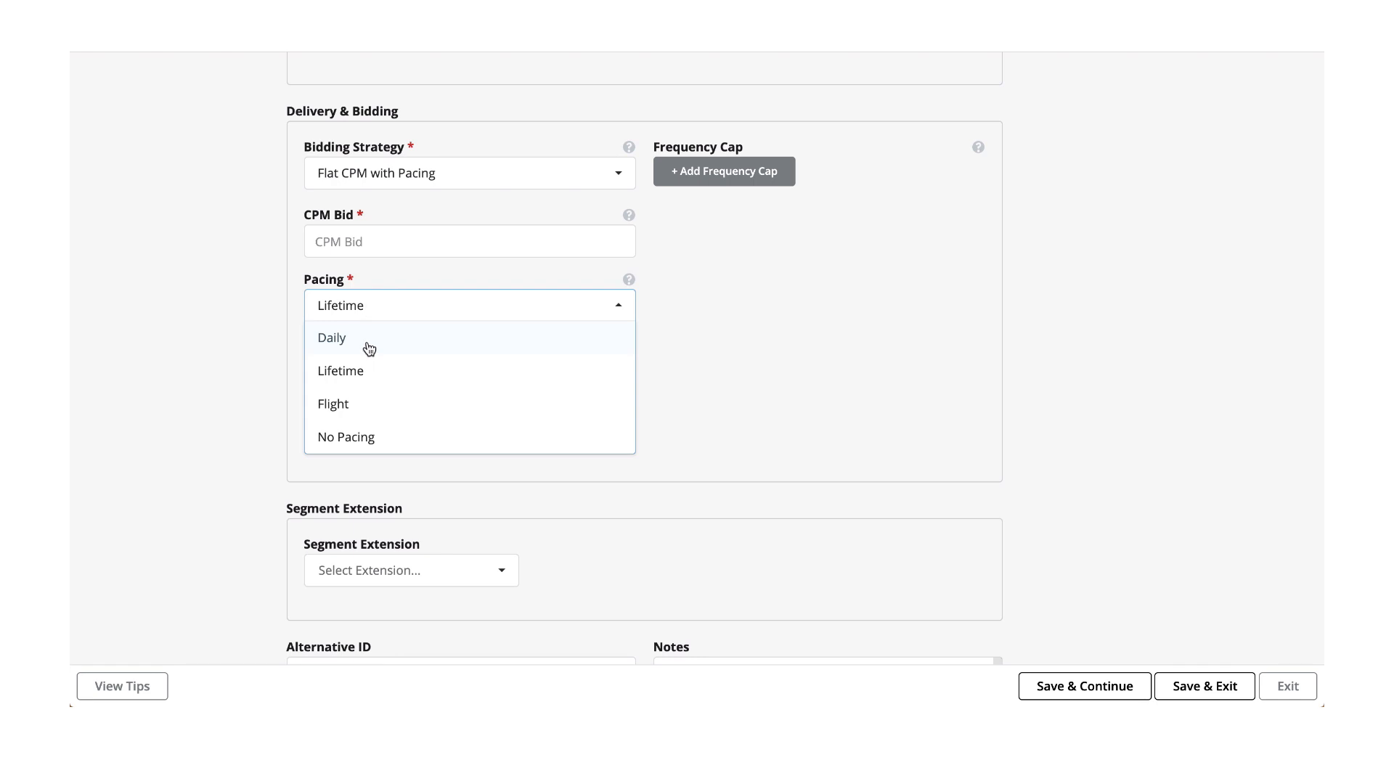
{"action": "left_click", "coordinate": [390, 291]}
Set the bidding strategy to Flat CPM Bidding with a CPM bid of 1
{"action": "left_click", "coordinate": [460, 180]}
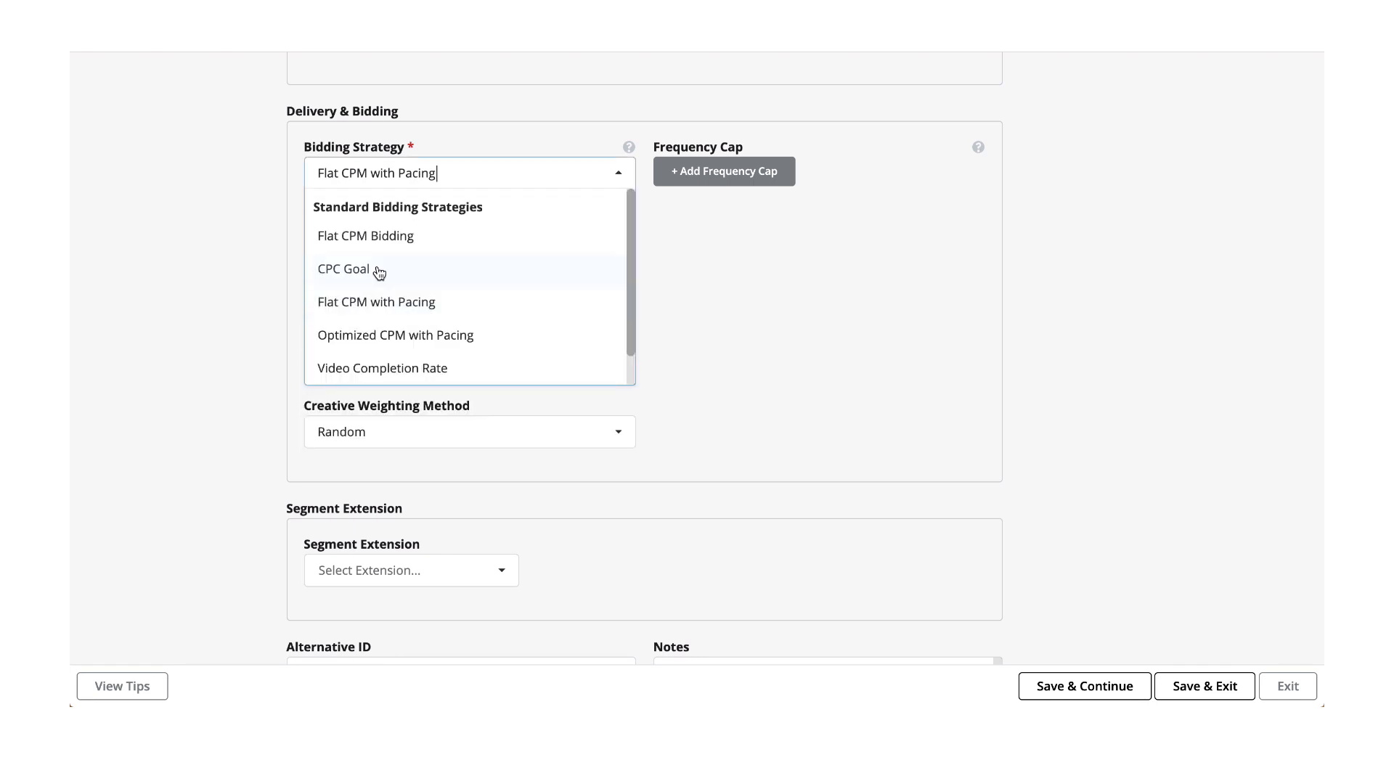
{"action": "left_click", "coordinate": [390, 245]}
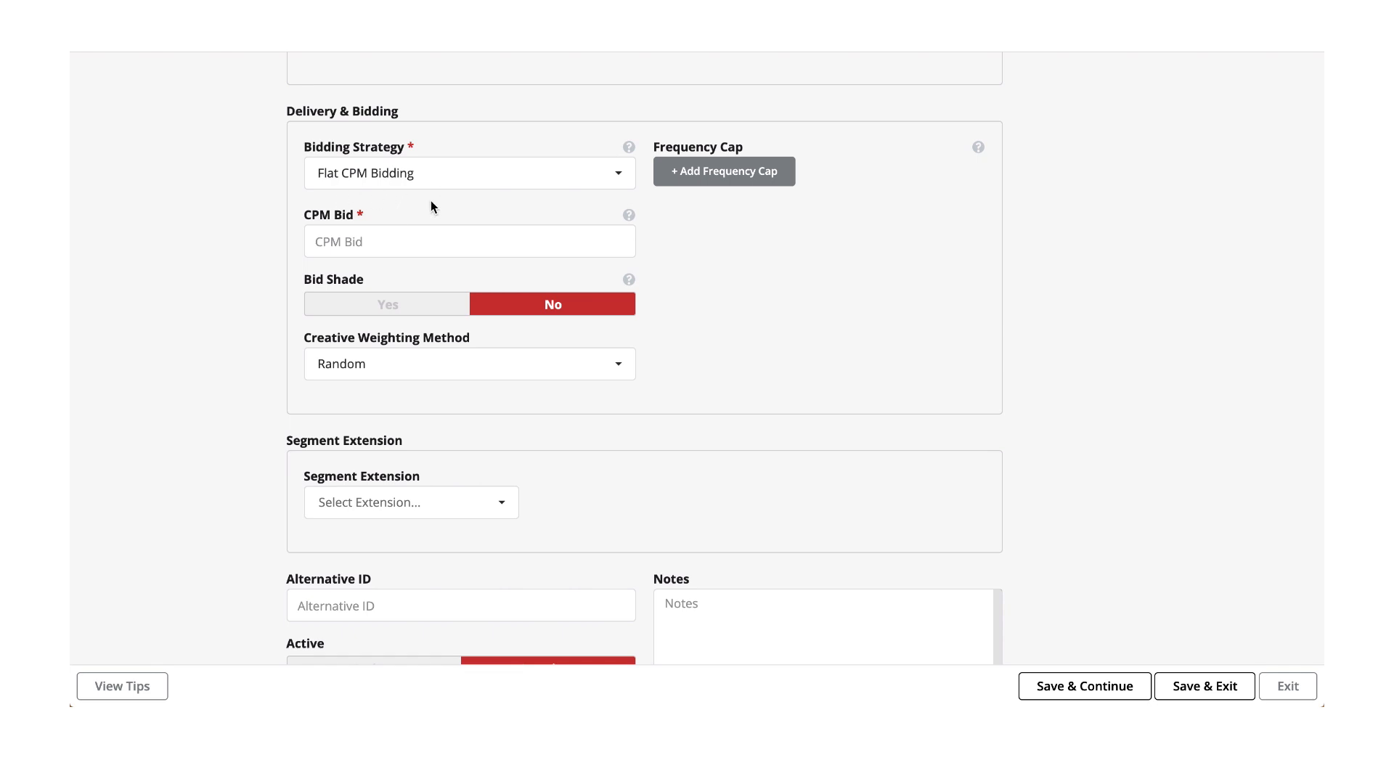
{"action": "left_click", "coordinate": [391, 247]}
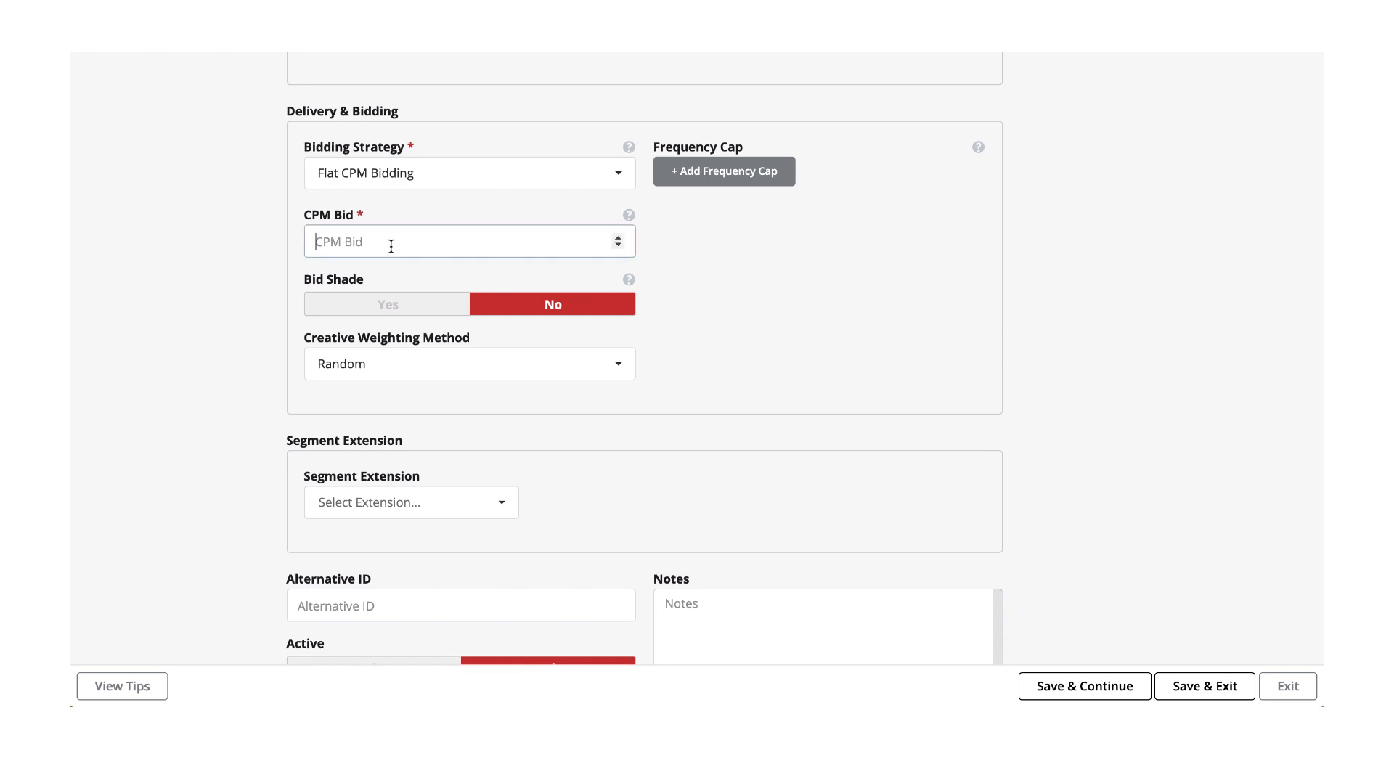
{"action": "type", "text": "1"}
Add three frequency caps of 1 ad every 1 day and review the time units offered for the first
{"action": "left_click", "coordinate": [734, 182]}
{"action": "left_click", "coordinate": [724, 185]}
{"action": "left_click", "coordinate": [724, 188]}
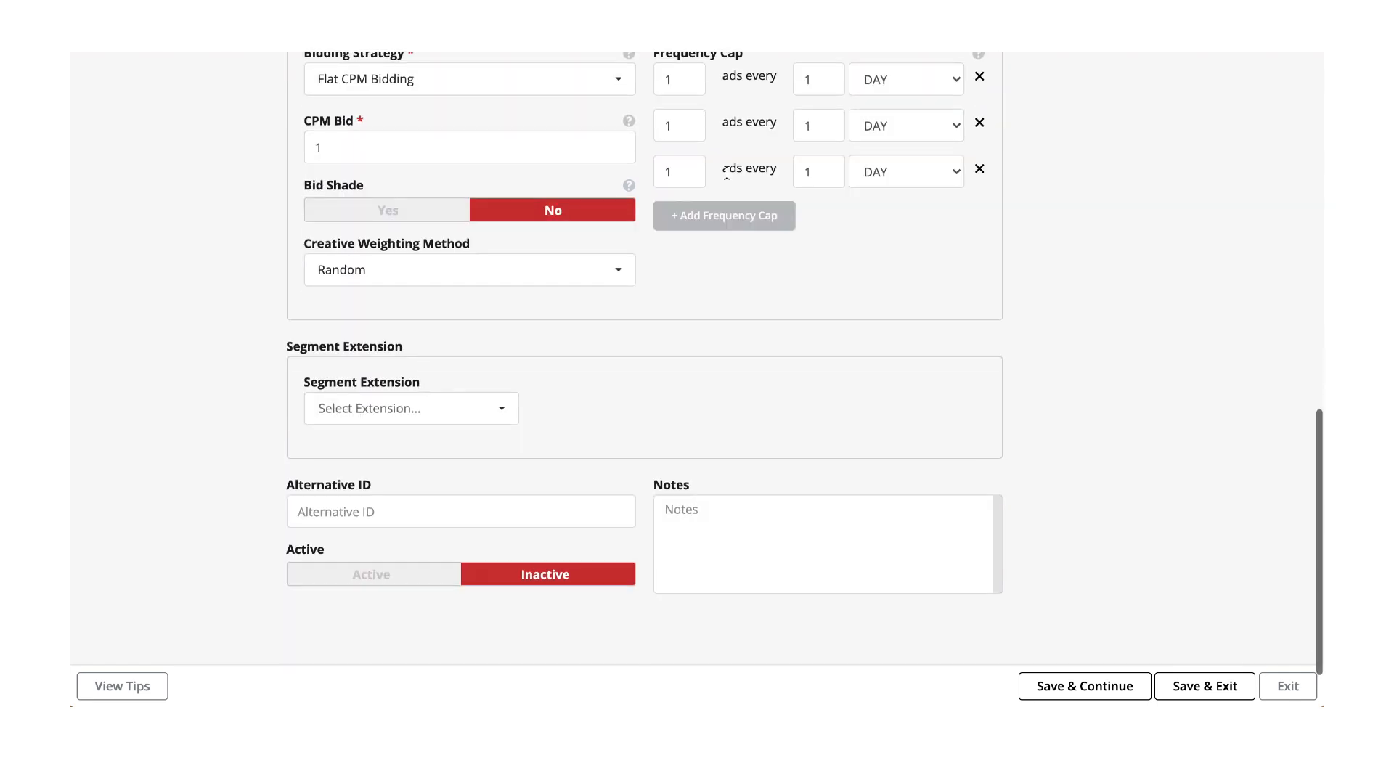
{"action": "left_click", "coordinate": [876, 116]}
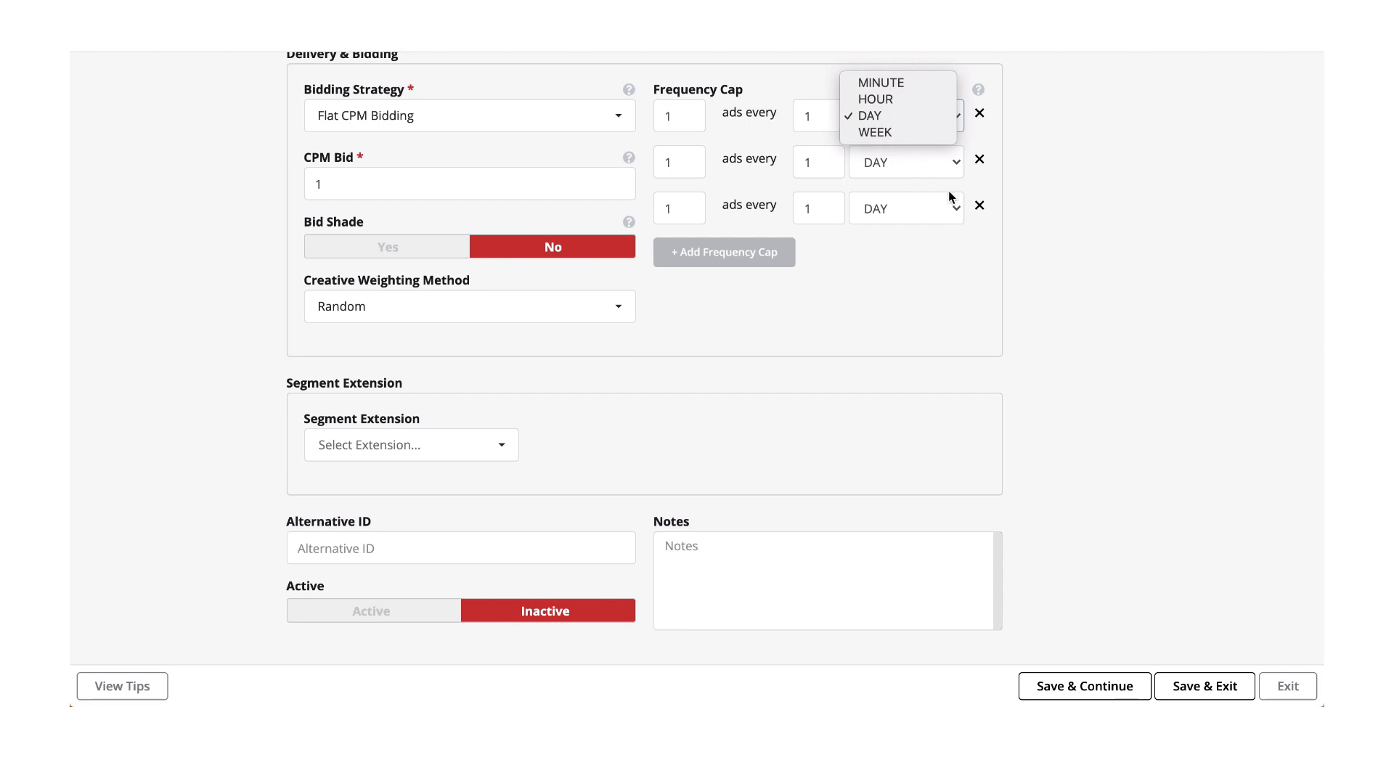
Remove all three frequency caps from the line item
{"action": "left_click", "coordinate": [980, 209]}
{"action": "left_click", "coordinate": [979, 210]}
{"action": "left_click", "coordinate": [980, 160]}
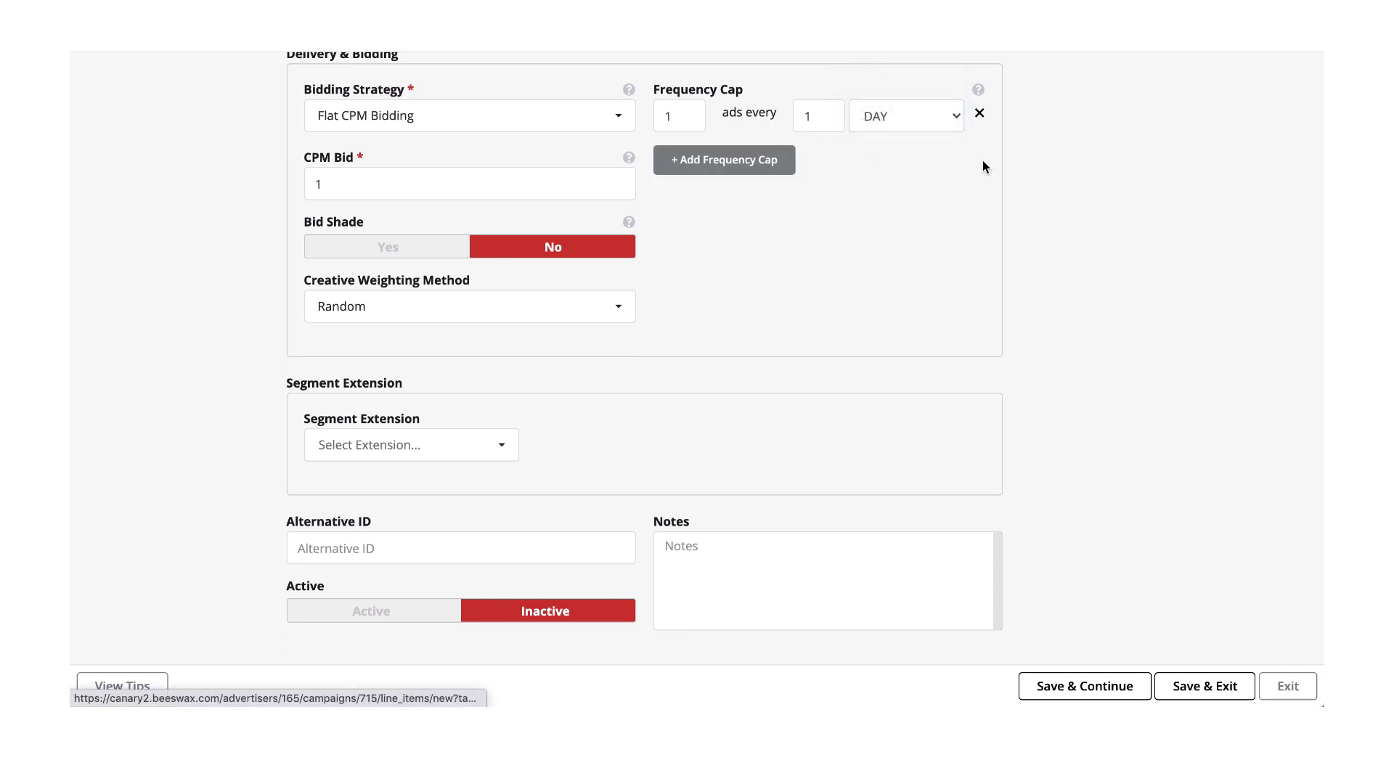
{"action": "scroll", "coordinate": [913, 175], "scroll_direction": "up", "scroll_amount": 1}
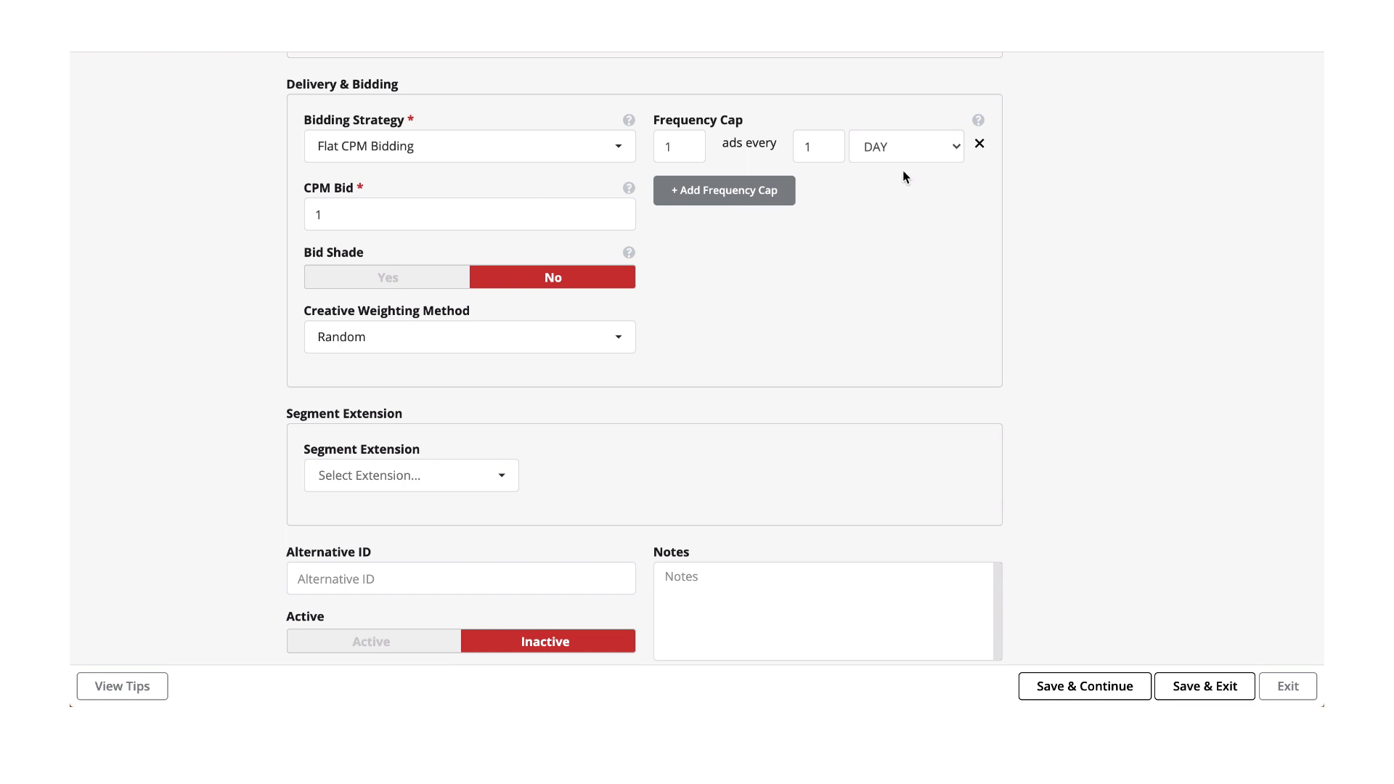
{"action": "left_click", "coordinate": [982, 147]}
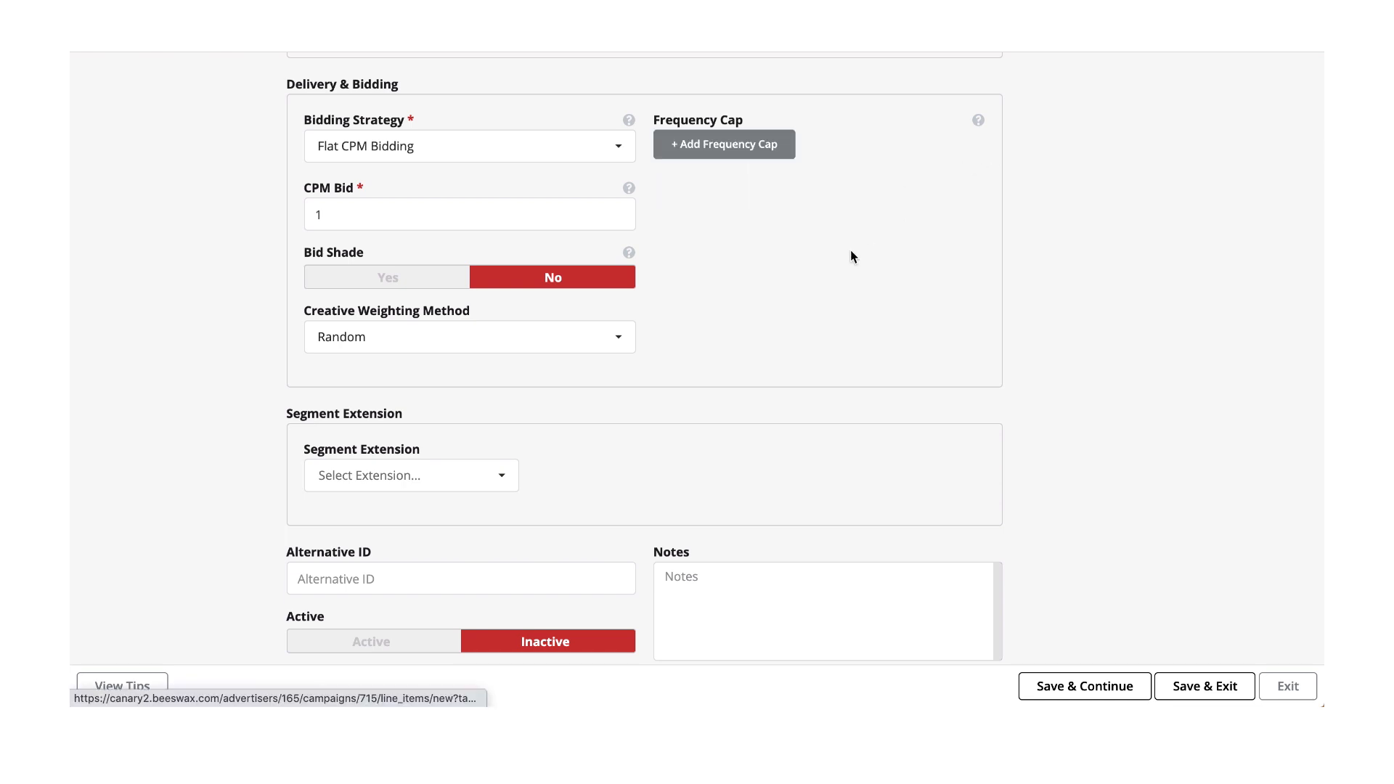
Read the help explanation for the Bid Shade option
{"action": "scroll", "coordinate": [852, 250], "scroll_direction": "down", "scroll_amount": 3}
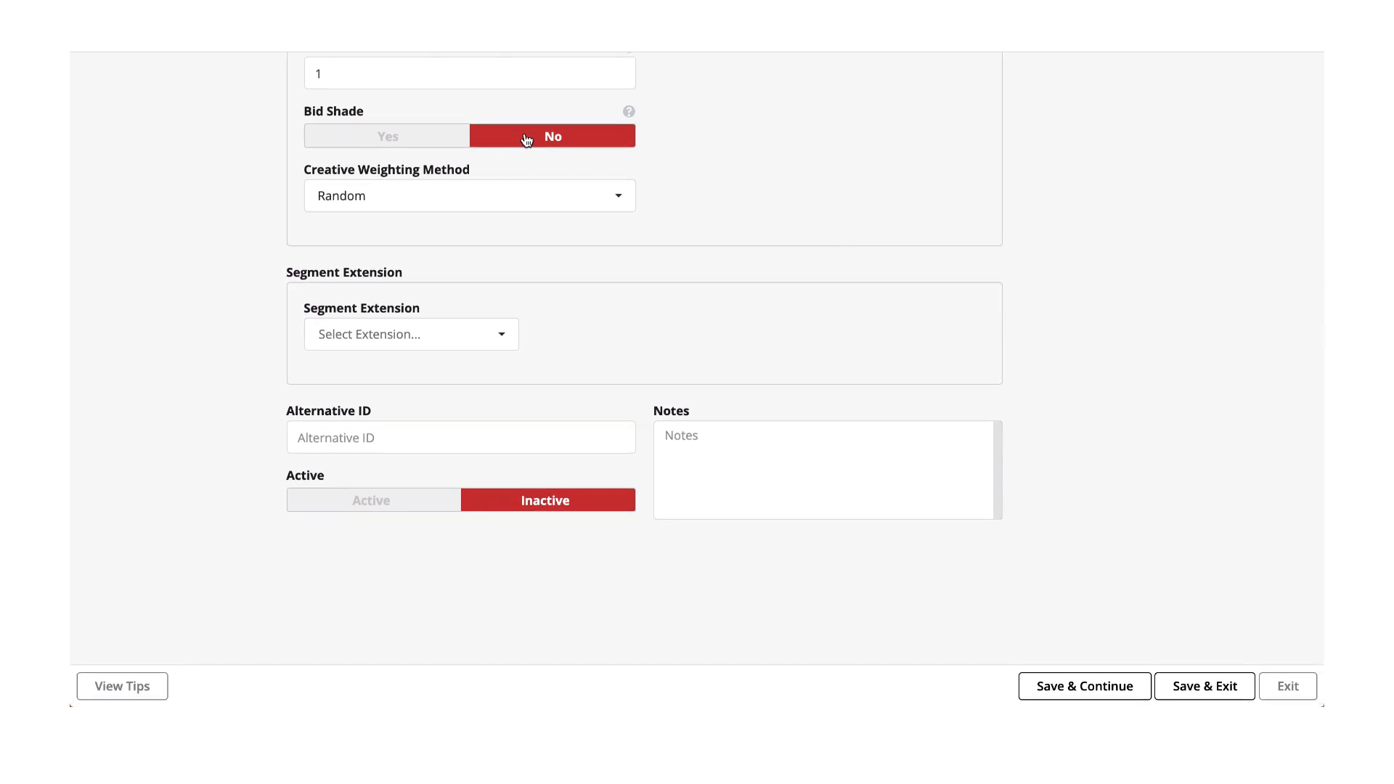
{"action": "scroll", "coordinate": [530, 138], "scroll_direction": "up", "scroll_amount": 1}
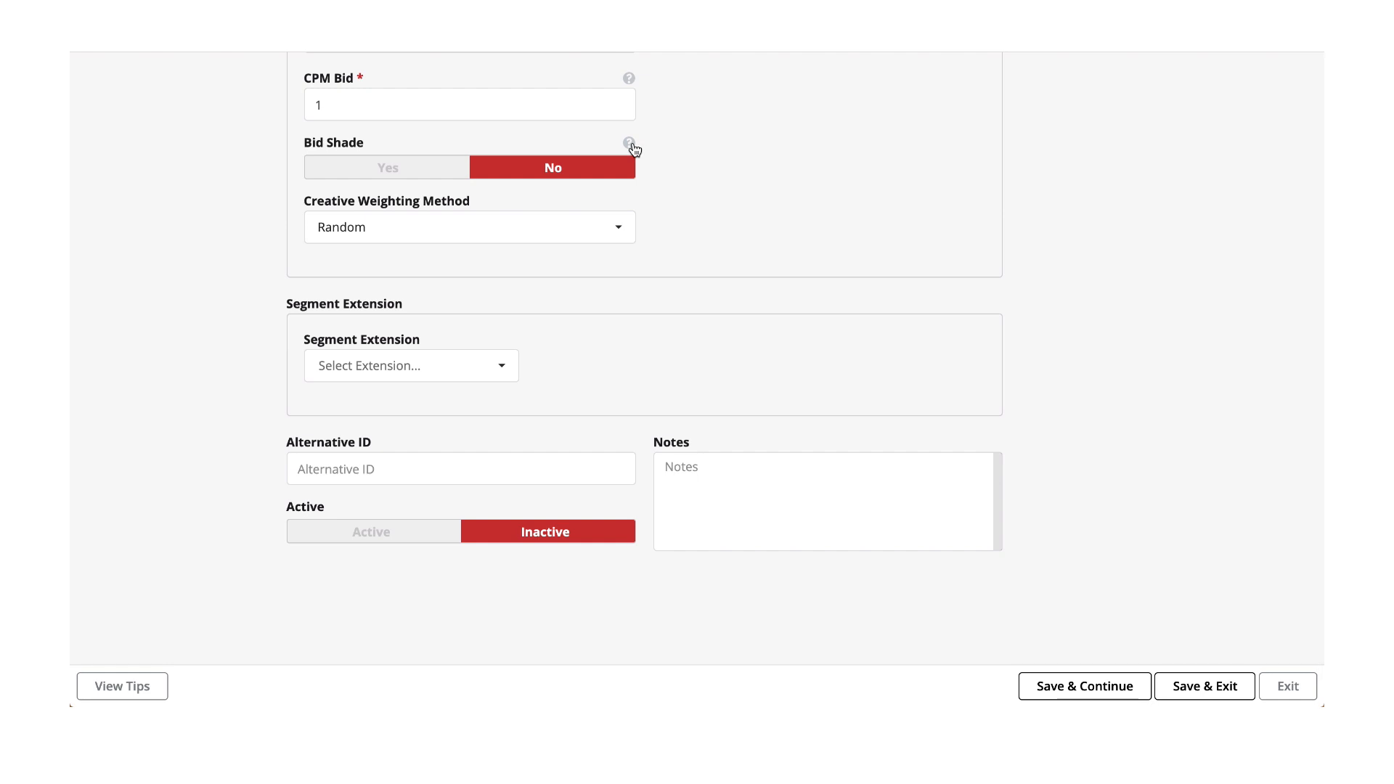
{"action": "mouse_move", "coordinate": [633, 149]}
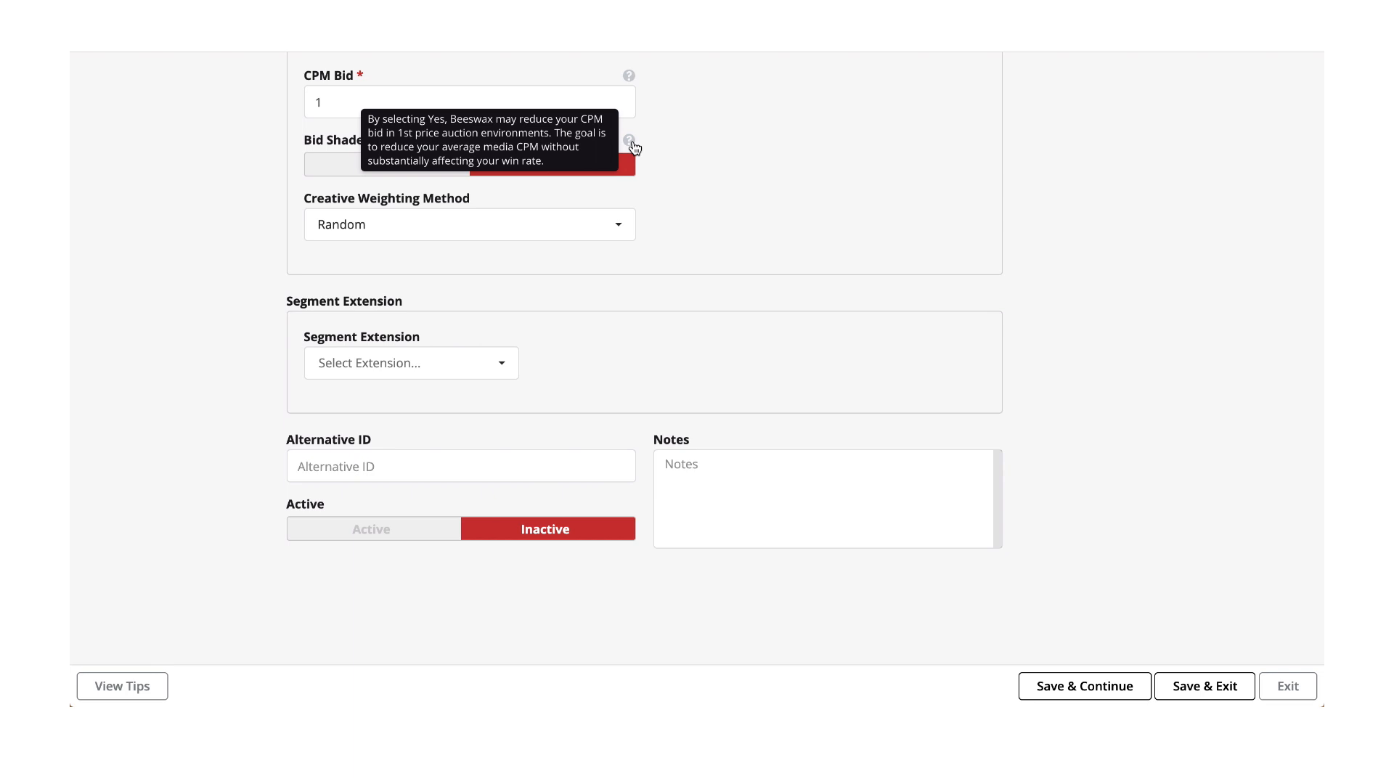
{"action": "scroll", "coordinate": [665, 211], "scroll_direction": "down", "scroll_amount": 1}
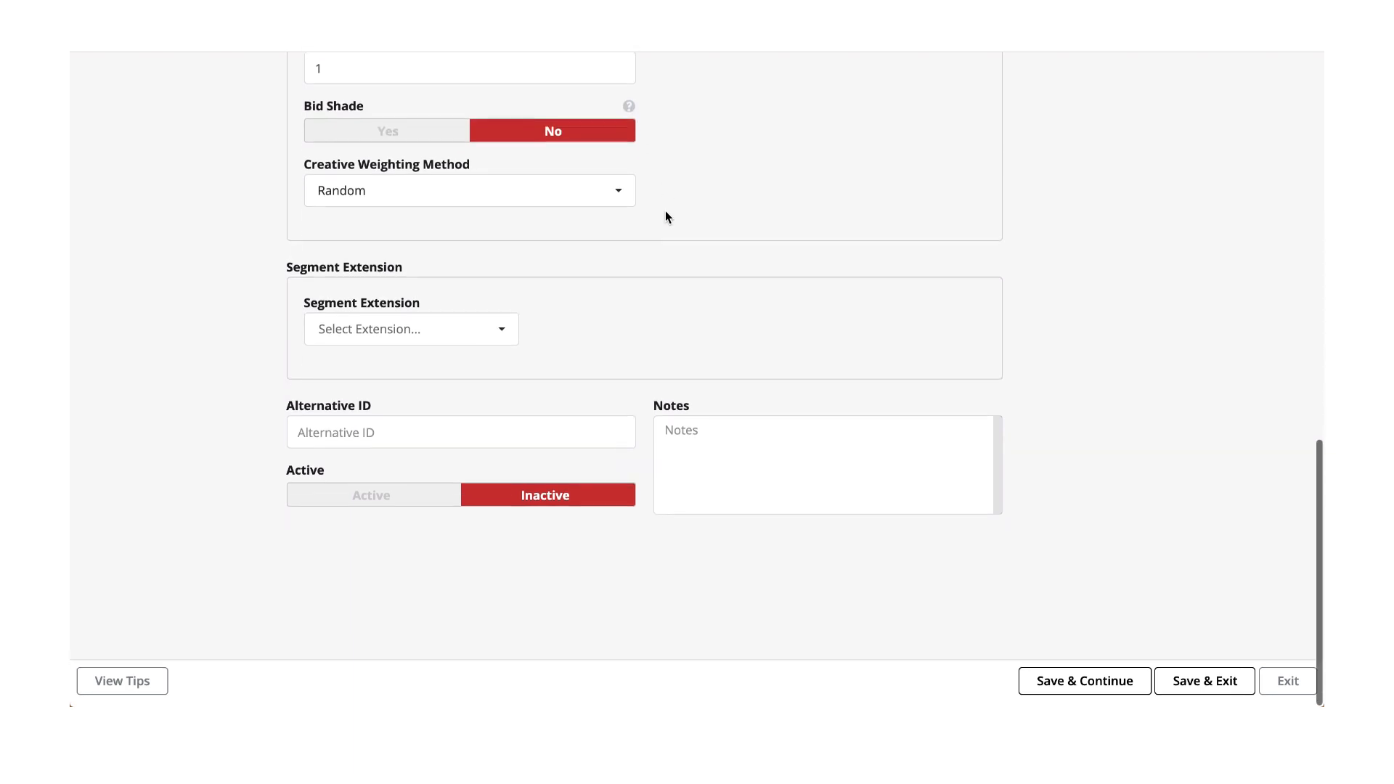
Recheck the line item's overview settings, leaving the Alternative ID empty, then save them and continue to targeting
{"action": "left_click", "coordinate": [462, 437]}
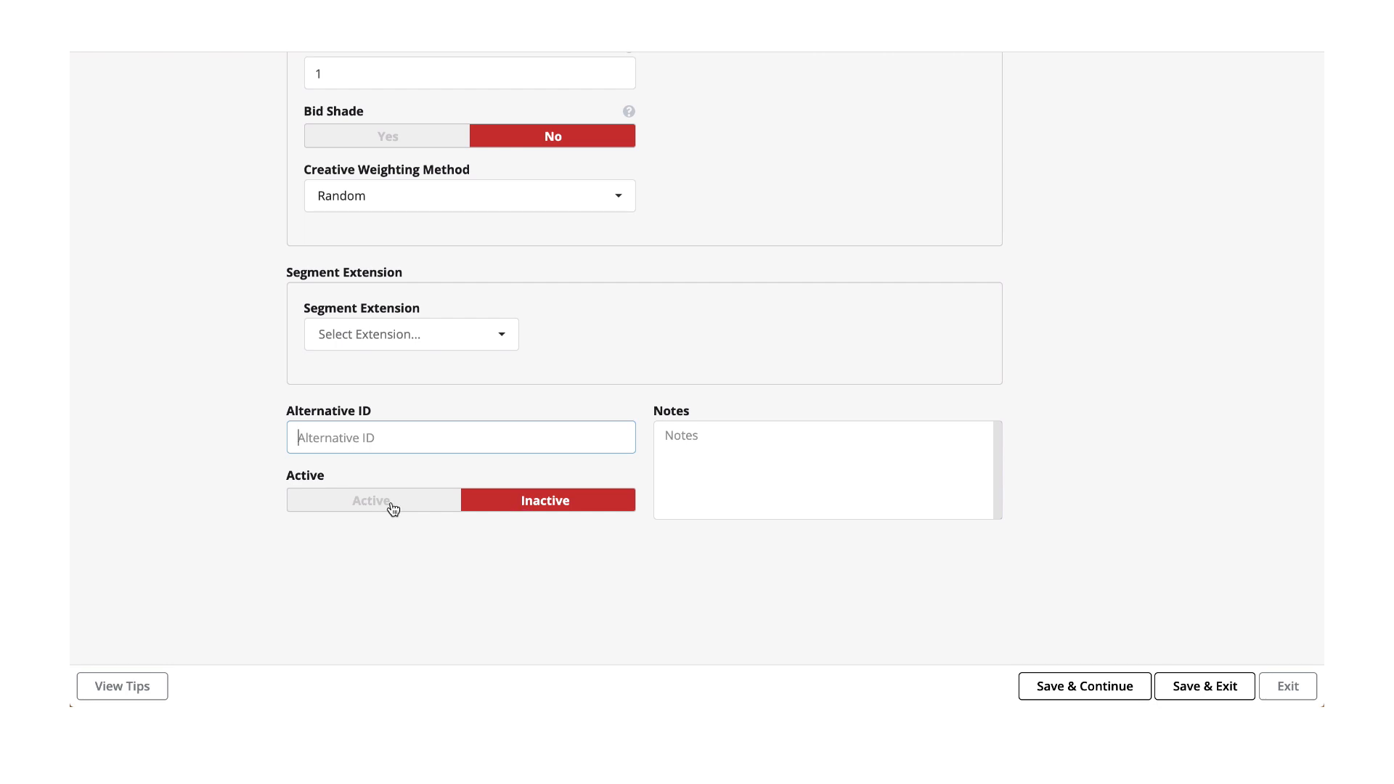
{"action": "scroll", "coordinate": [1018, 453], "scroll_direction": "up", "scroll_amount": 15}
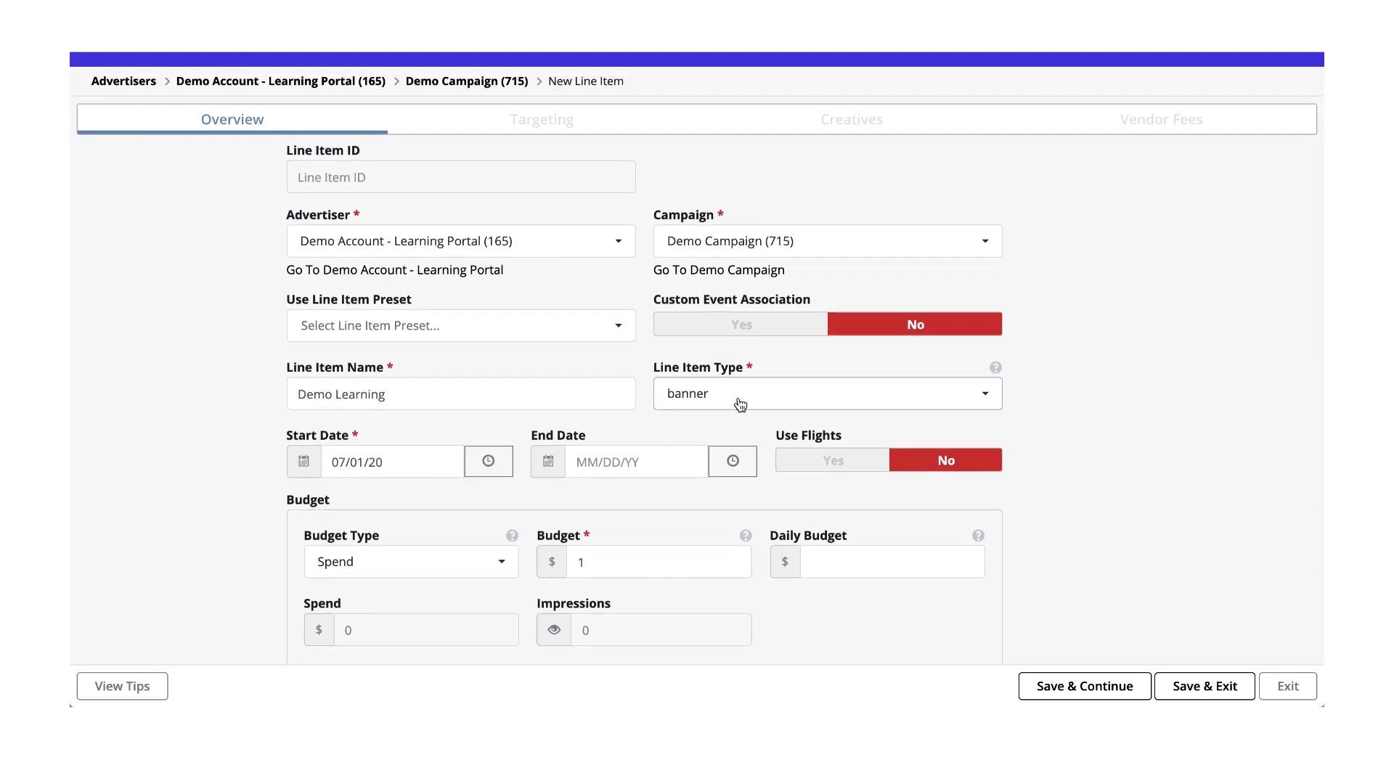
{"action": "scroll", "coordinate": [740, 404], "scroll_direction": "down", "scroll_amount": 3}
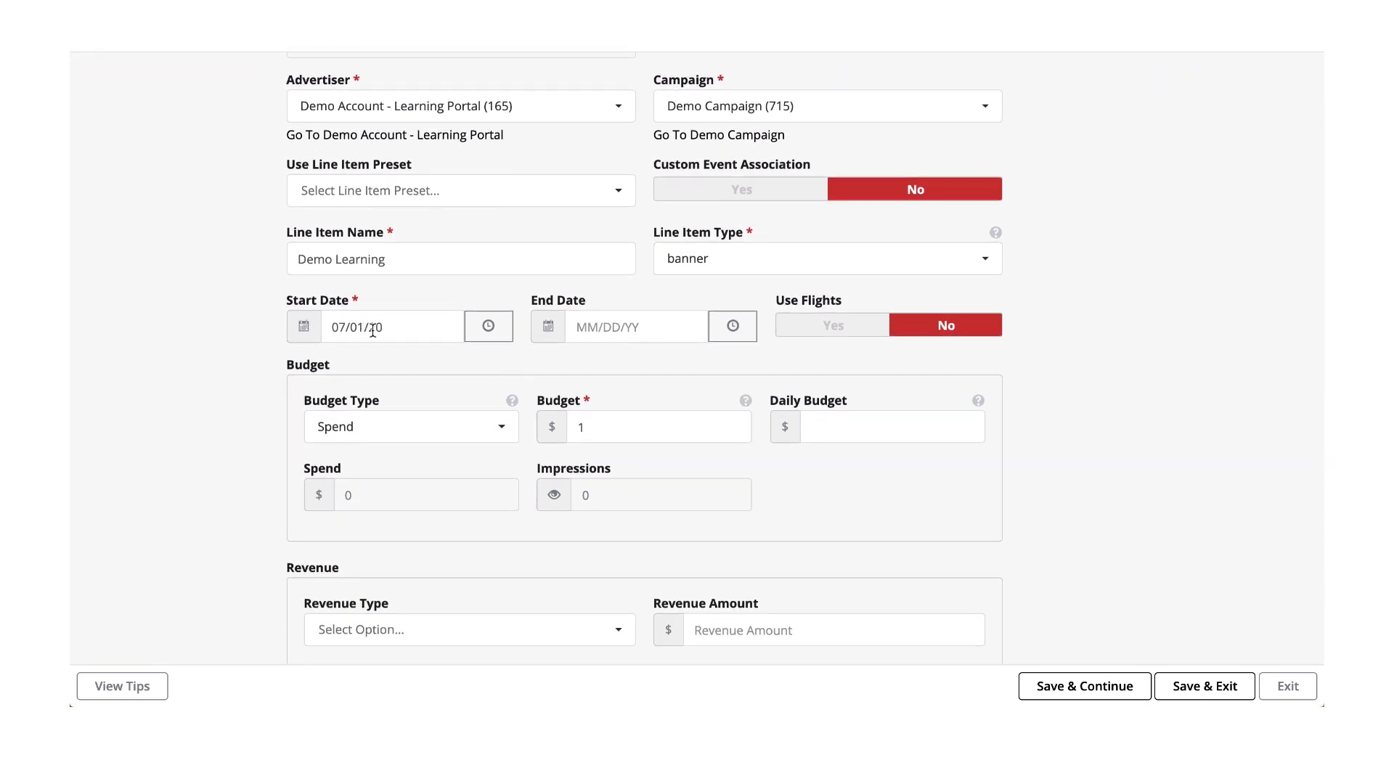
{"action": "scroll", "coordinate": [632, 439], "scroll_direction": "down", "scroll_amount": 8}
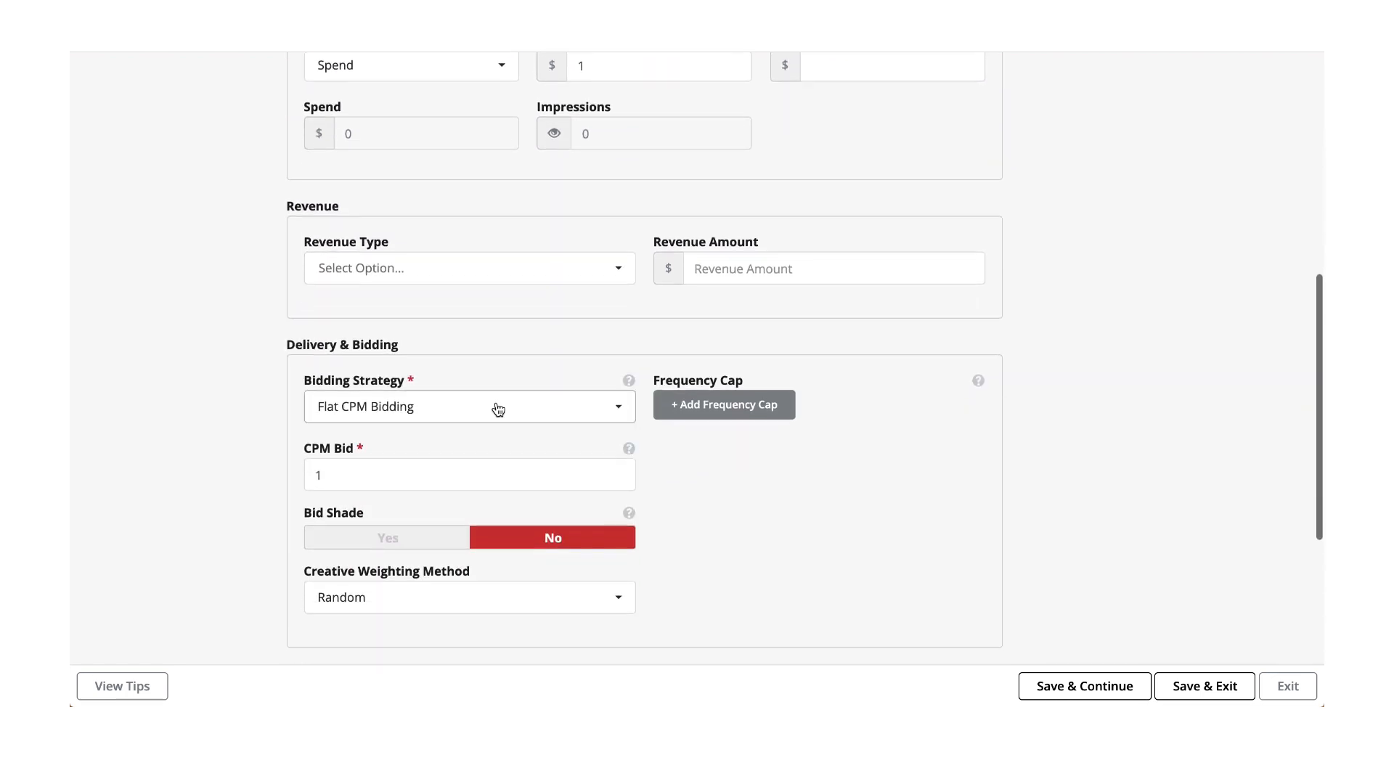
{"action": "scroll", "coordinate": [377, 455], "scroll_direction": "down", "scroll_amount": 9}
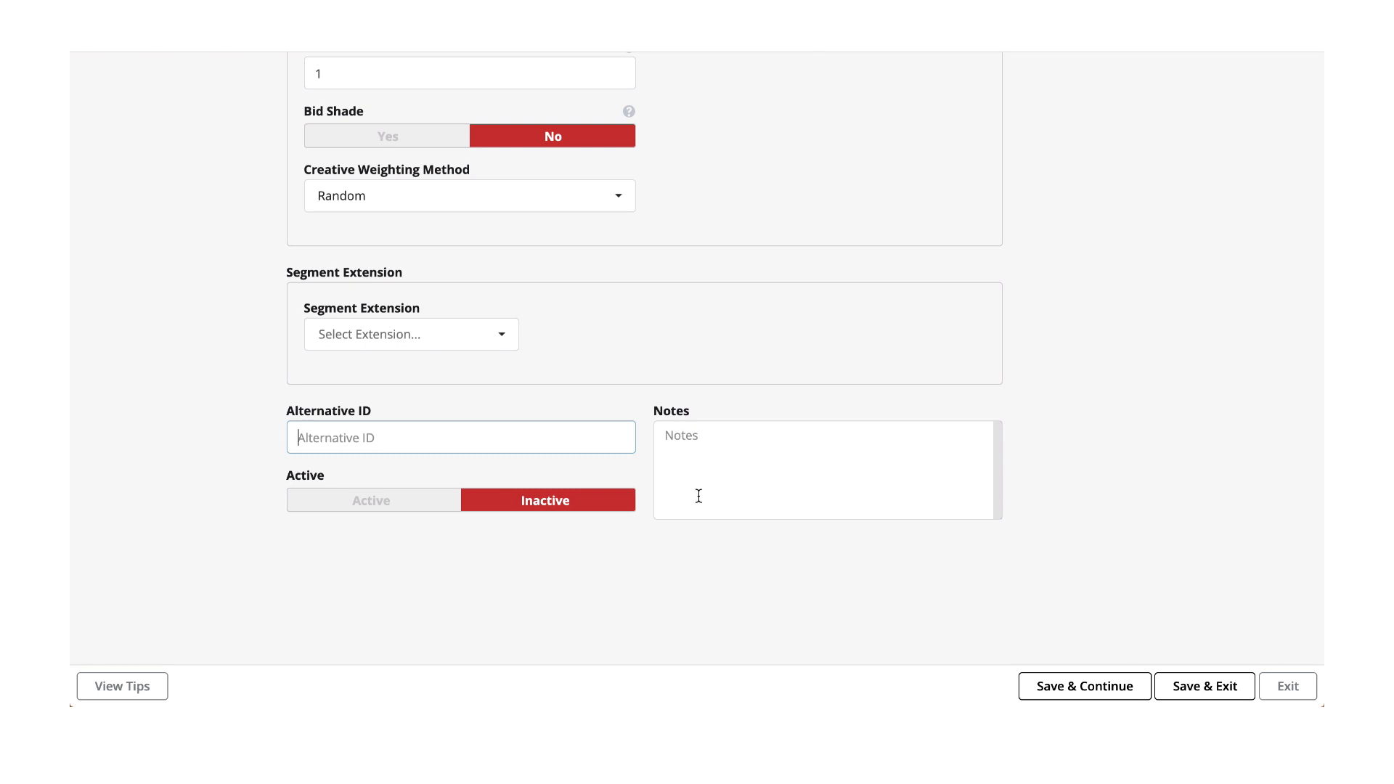
{"action": "left_click", "coordinate": [1077, 688]}
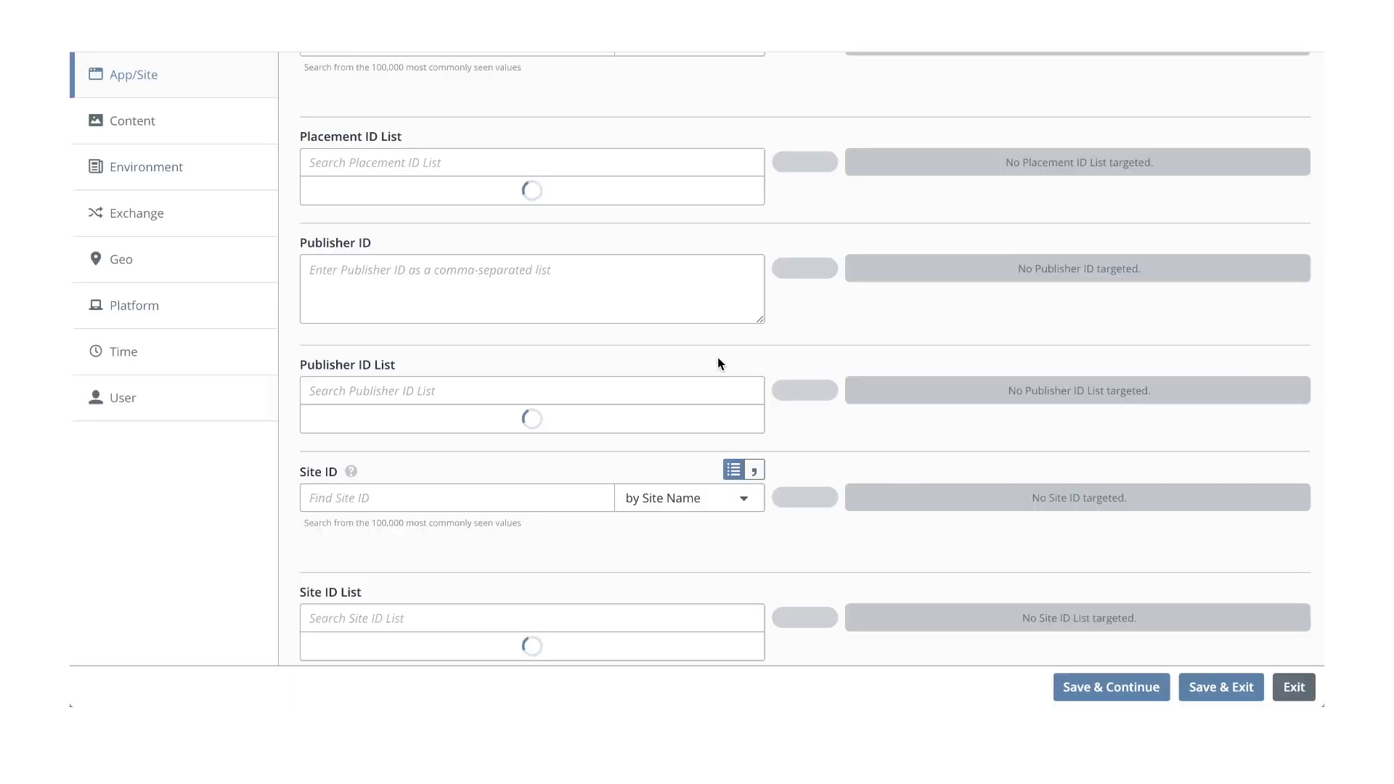
Include Domain List (528) in the line item's App/Site domain targeting
{"action": "scroll", "coordinate": [564, 385], "scroll_direction": "up", "scroll_amount": 12}
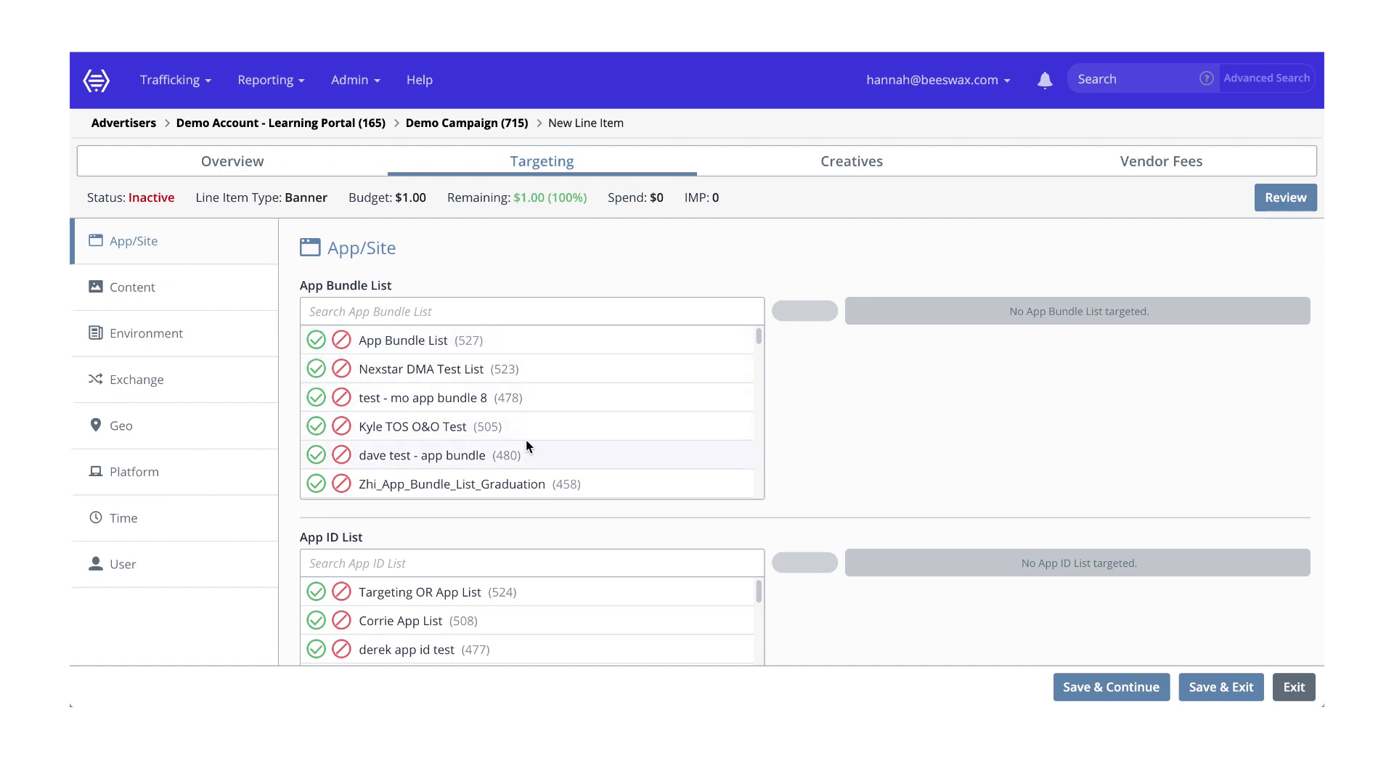
{"action": "scroll", "coordinate": [526, 438], "scroll_direction": "down", "scroll_amount": 5}
{"action": "scroll", "coordinate": [957, 456], "scroll_direction": "down", "scroll_amount": 2}
{"action": "scroll", "coordinate": [865, 461], "scroll_direction": "down", "scroll_amount": 15}
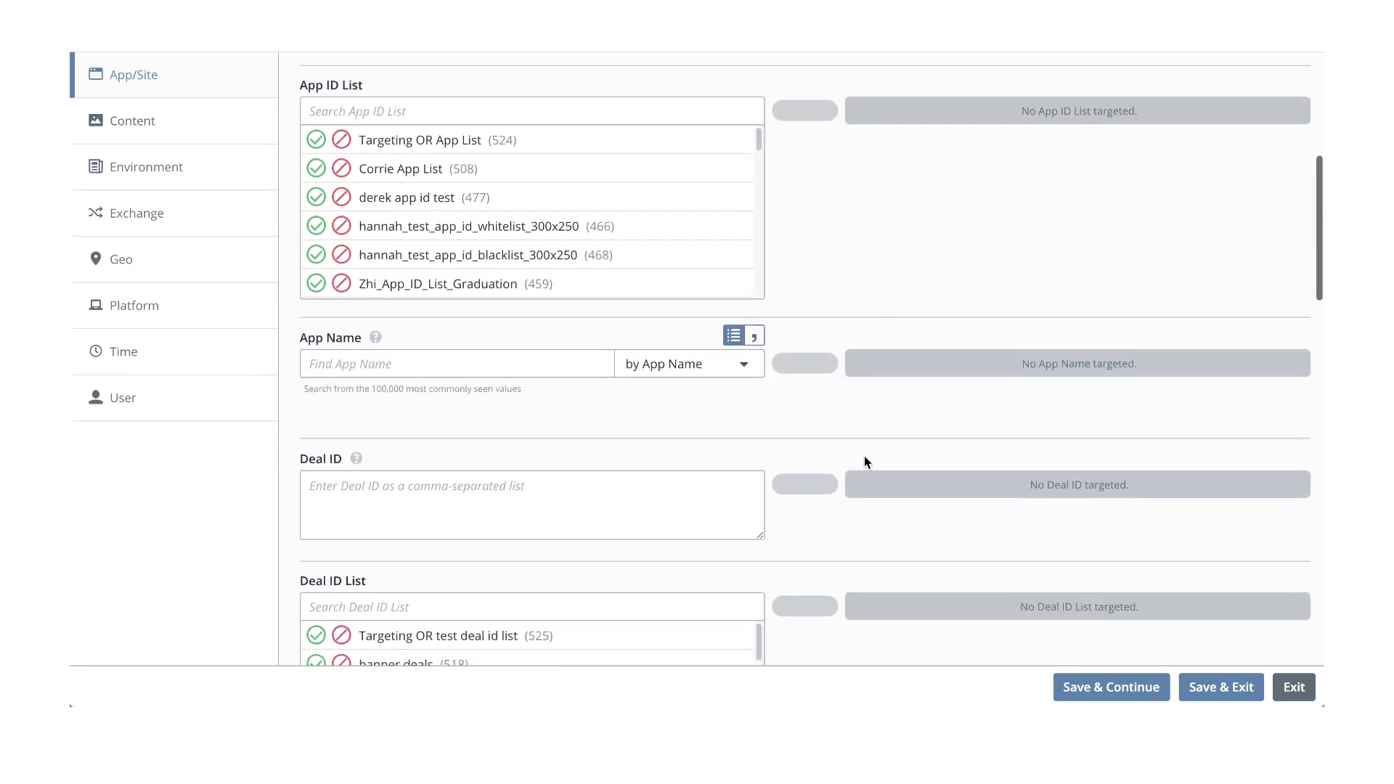
{"action": "scroll", "coordinate": [864, 461], "scroll_direction": "down", "scroll_amount": 1}
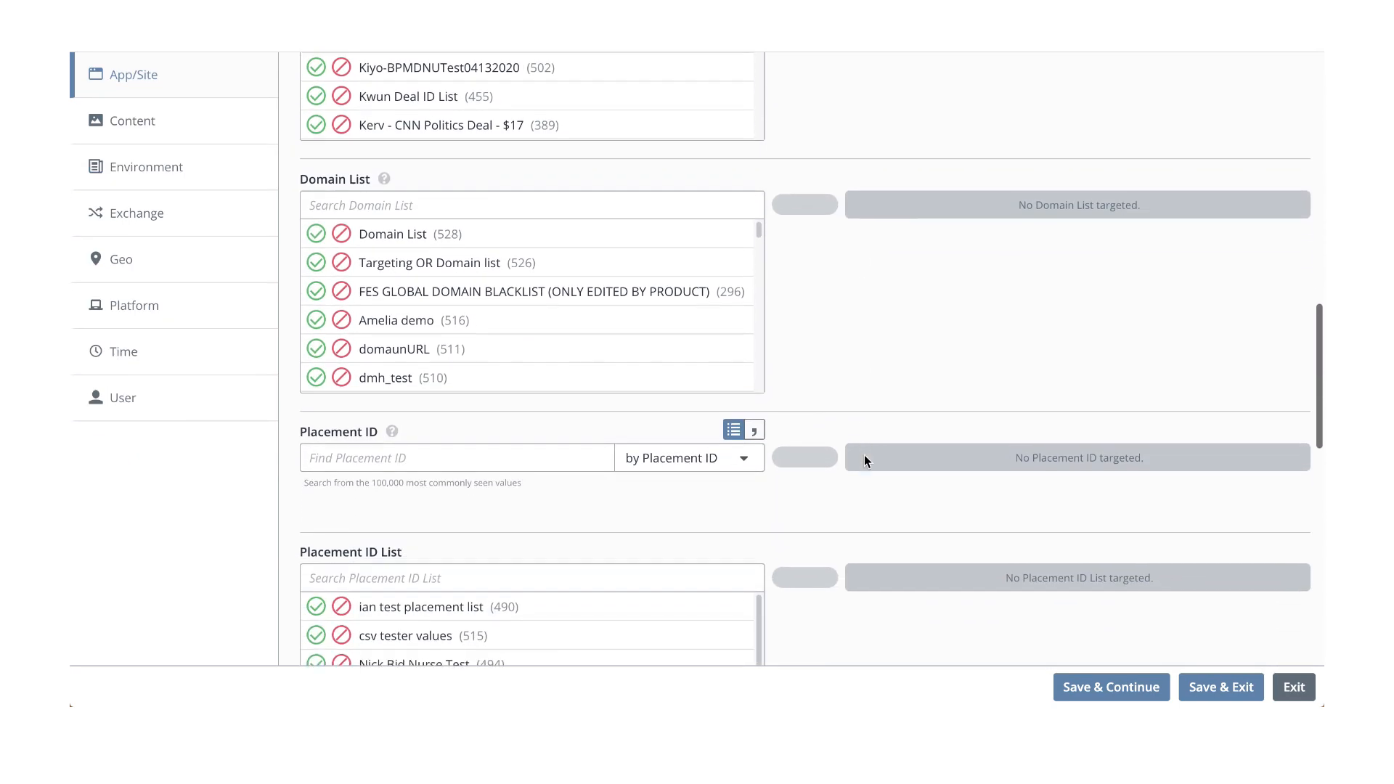
{"action": "left_click", "coordinate": [316, 231]}
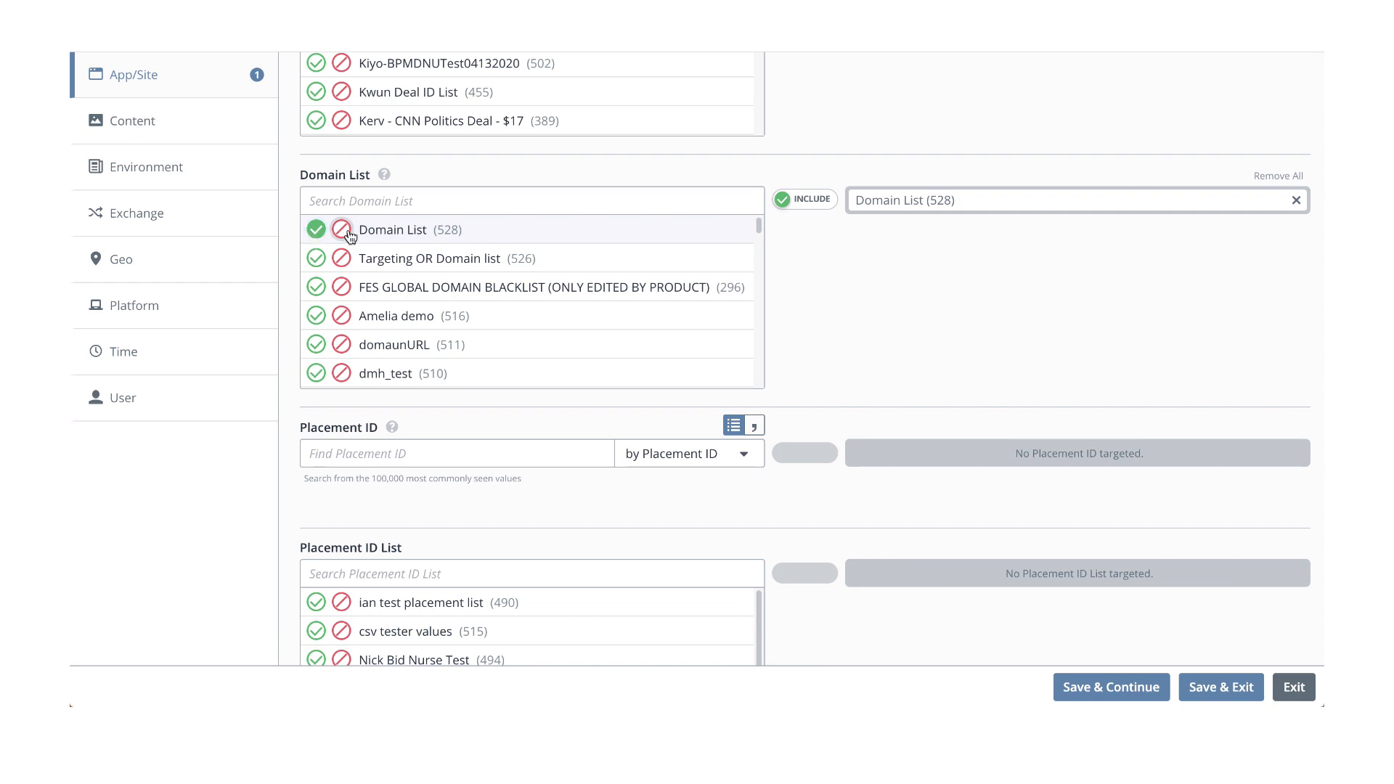
Switch the Domain List (528) targeting back and forth between exclude and include, ending on include
{"action": "left_click", "coordinate": [345, 233]}
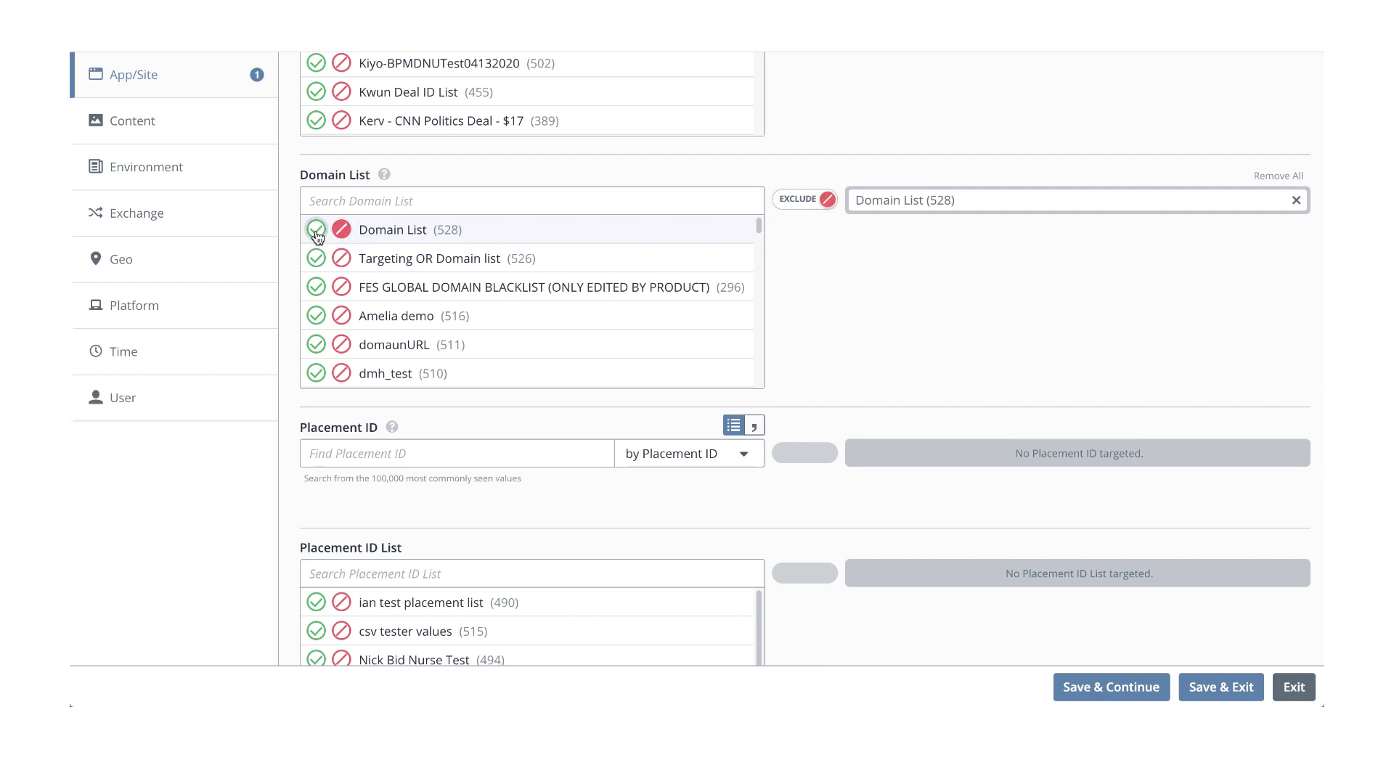
{"action": "left_click", "coordinate": [318, 234]}
{"action": "left_click", "coordinate": [346, 235]}
{"action": "left_click", "coordinate": [813, 203]}
{"action": "left_click", "coordinate": [817, 202]}
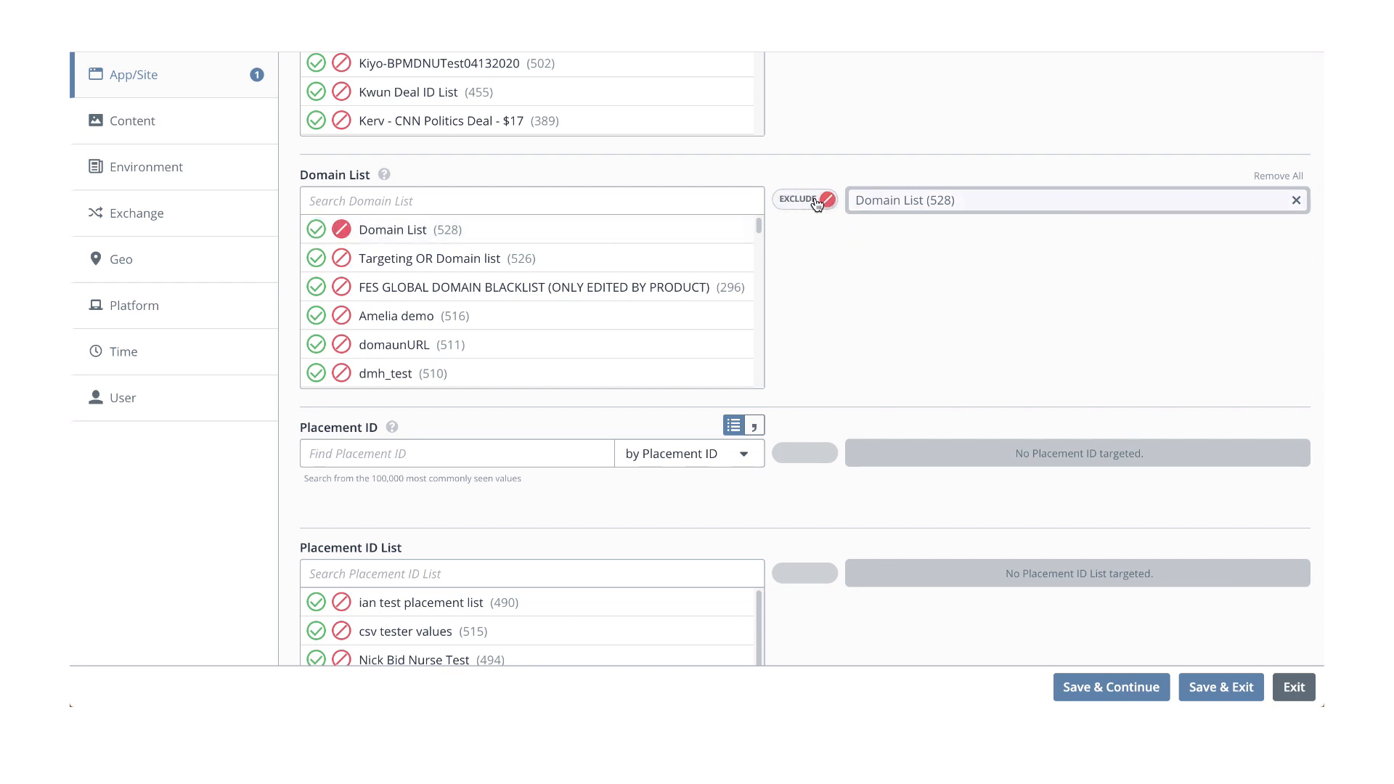
{"action": "left_click", "coordinate": [814, 202]}
Examine the Content targeting section and the Environment targeting options from Ad Position down to API Framework
{"action": "scroll", "coordinate": [814, 250], "scroll_direction": "up", "scroll_amount": 15}
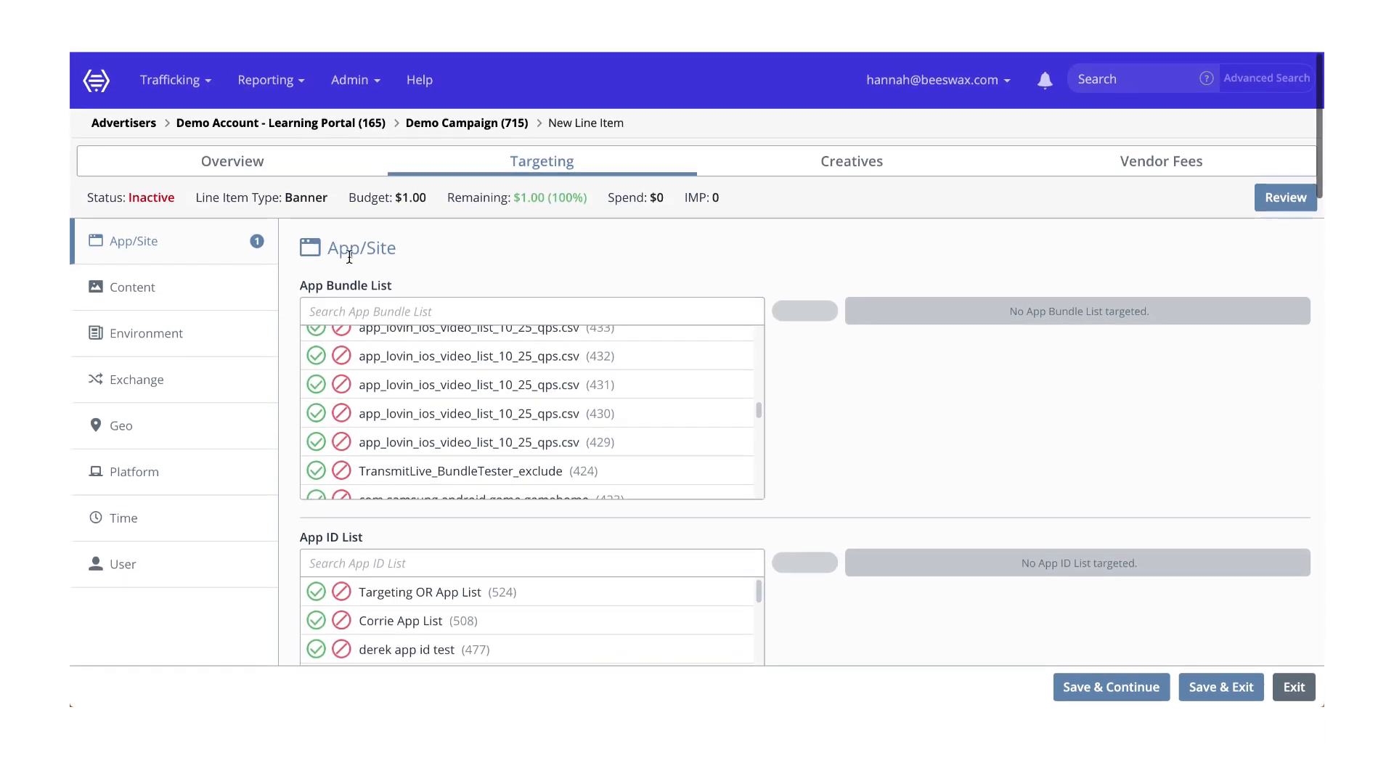
{"action": "double_click", "coordinate": [189, 290]}
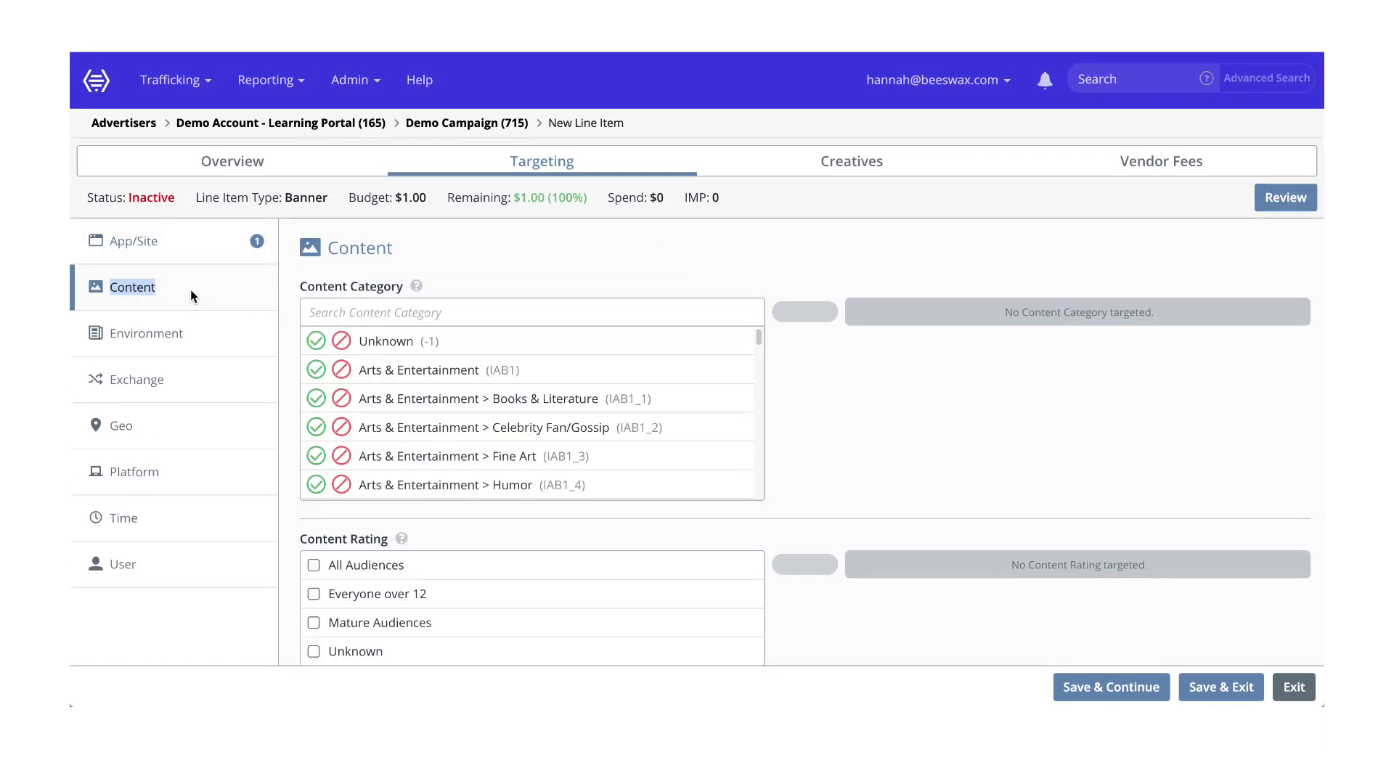
{"action": "left_click", "coordinate": [168, 351]}
{"action": "scroll", "coordinate": [433, 386], "scroll_direction": "down", "scroll_amount": 5}
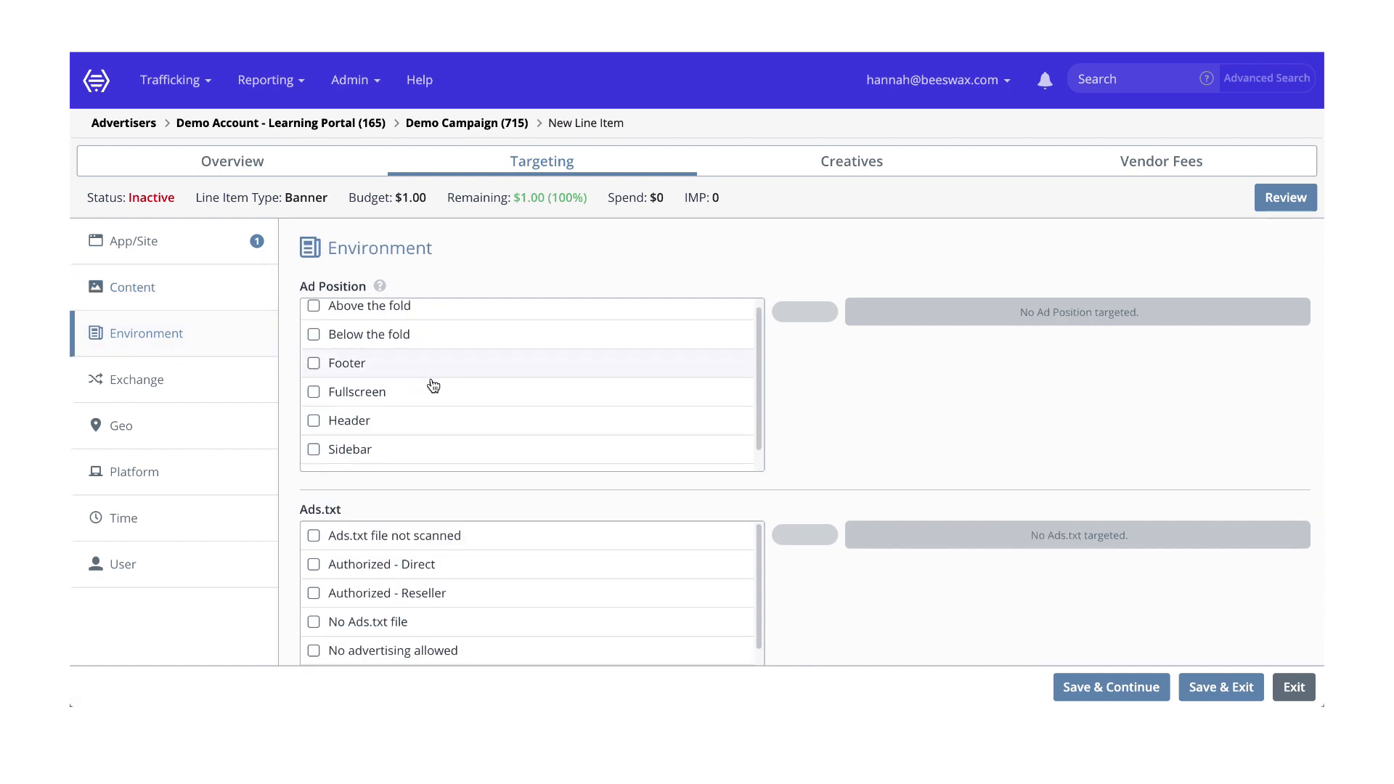
{"action": "scroll", "coordinate": [432, 380], "scroll_direction": "down", "scroll_amount": 5}
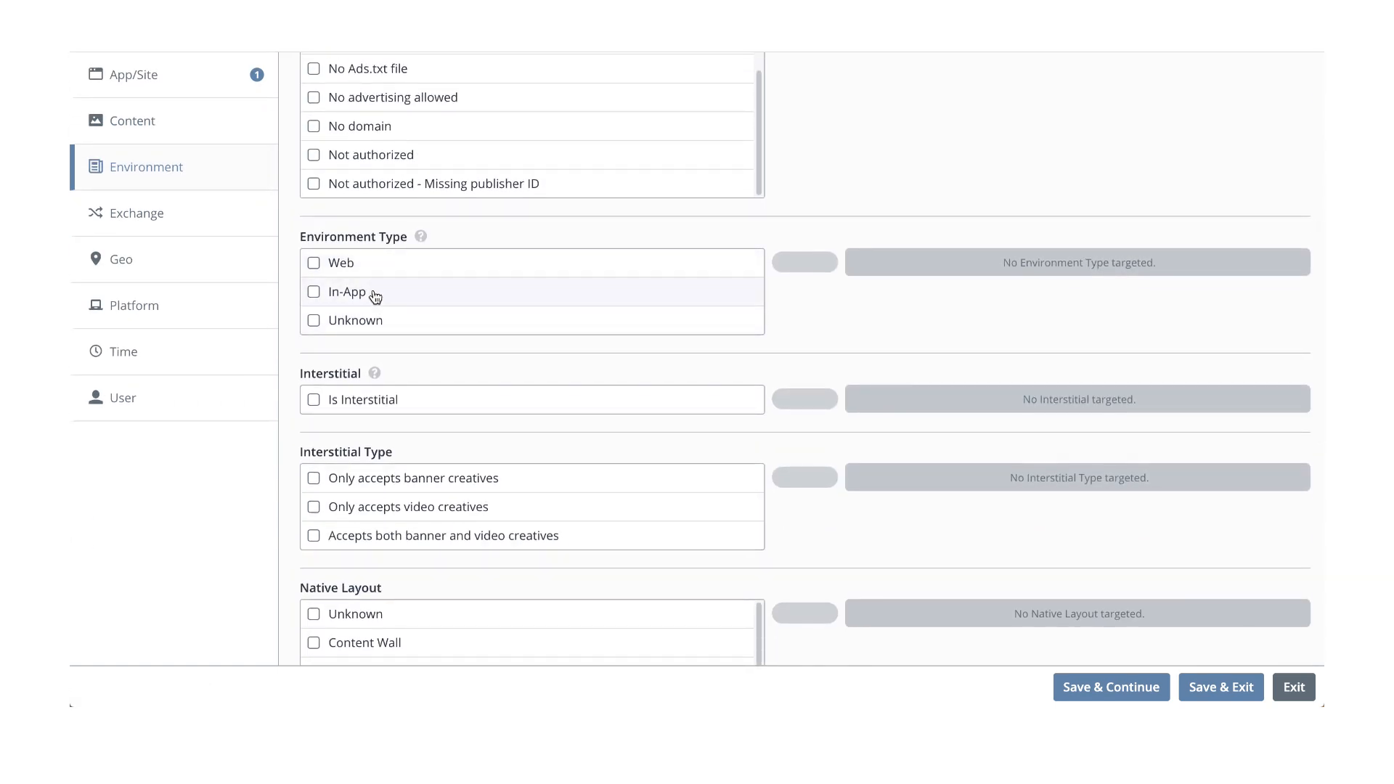
{"action": "scroll", "coordinate": [390, 438], "scroll_direction": "down", "scroll_amount": 4}
{"action": "scroll", "coordinate": [390, 439], "scroll_direction": "down", "scroll_amount": 2}
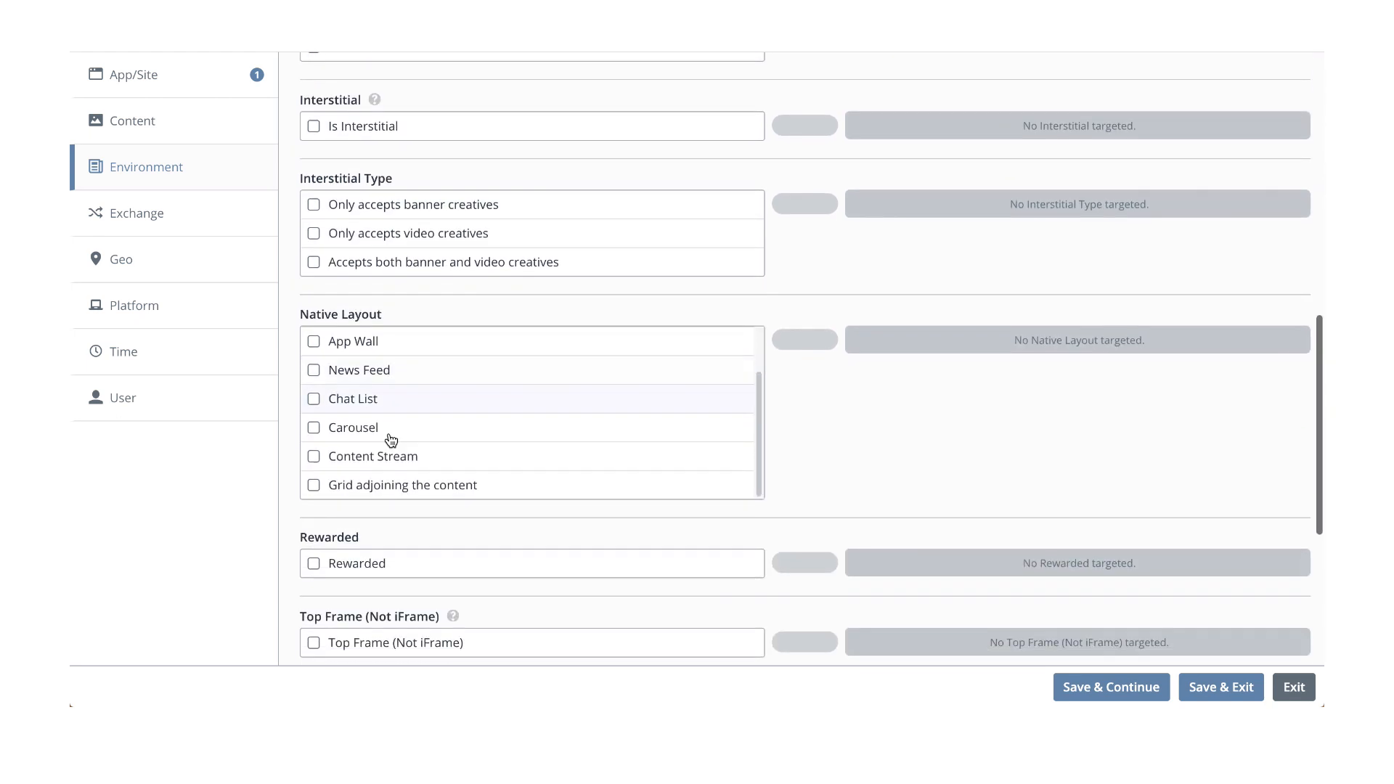
{"action": "scroll", "coordinate": [387, 377], "scroll_direction": "up", "scroll_amount": 1}
{"action": "scroll", "coordinate": [386, 376], "scroll_direction": "down", "scroll_amount": 1}
{"action": "scroll", "coordinate": [387, 377], "scroll_direction": "down", "scroll_amount": 3}
{"action": "scroll", "coordinate": [387, 376], "scroll_direction": "down", "scroll_amount": 2}
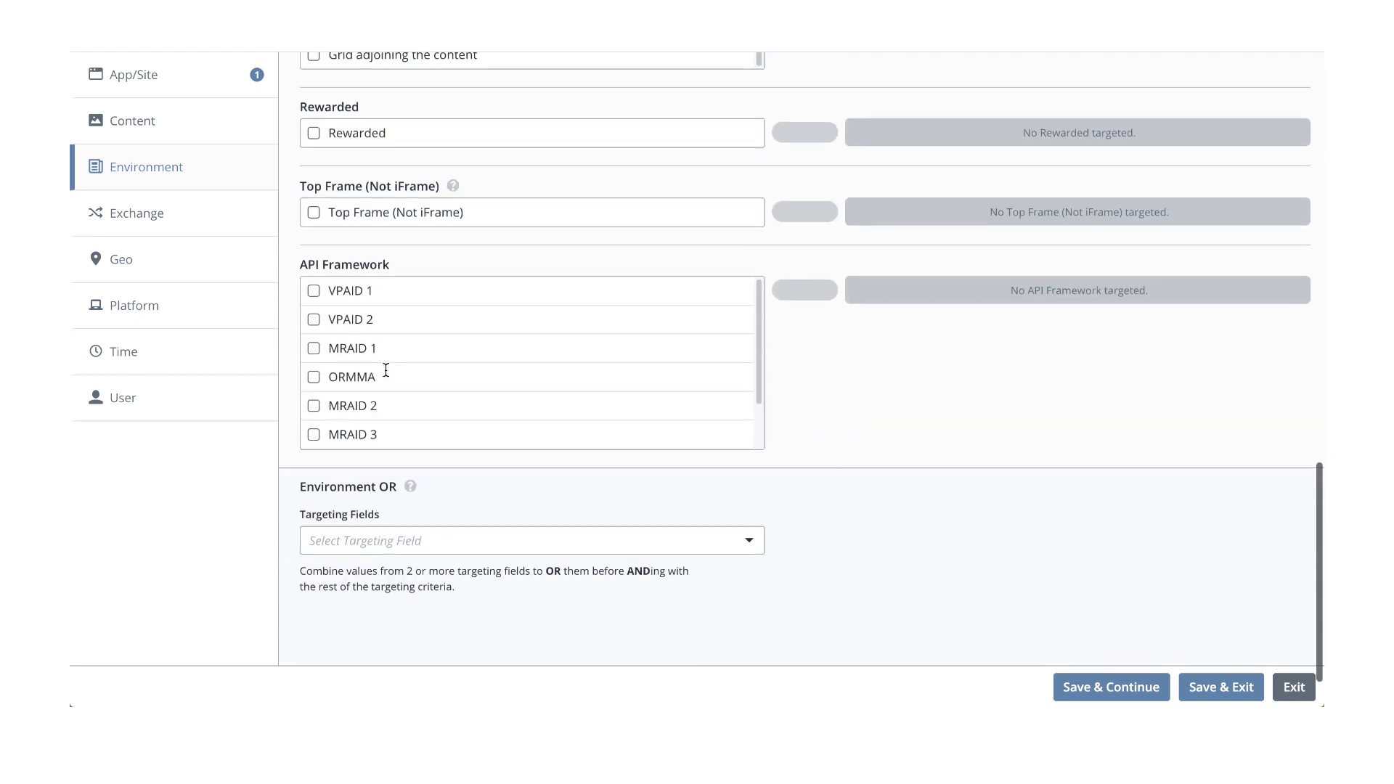
Include Web as the targeted Environment Type
{"action": "scroll", "coordinate": [387, 375], "scroll_direction": "up", "scroll_amount": 5}
{"action": "scroll", "coordinate": [387, 376], "scroll_direction": "up", "scroll_amount": 6}
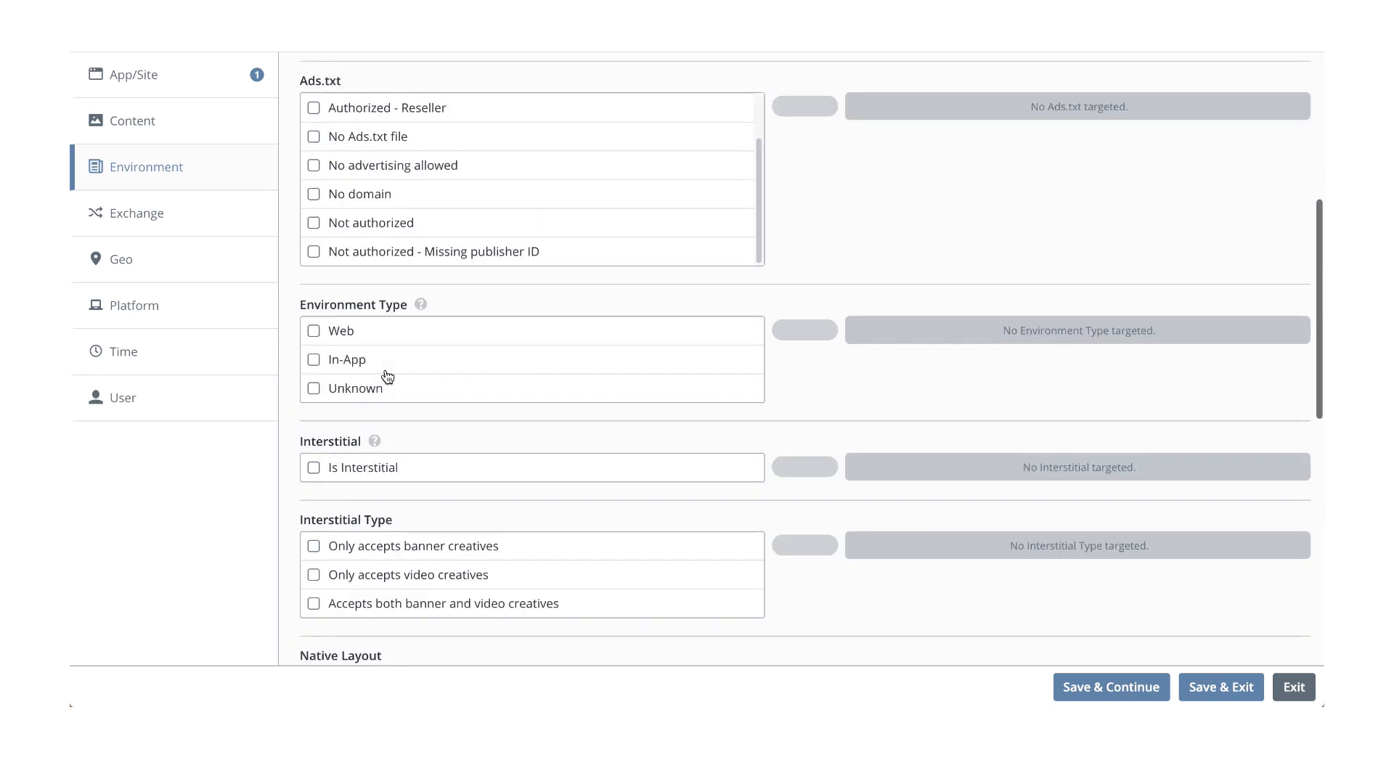
{"action": "left_click", "coordinate": [314, 447]}
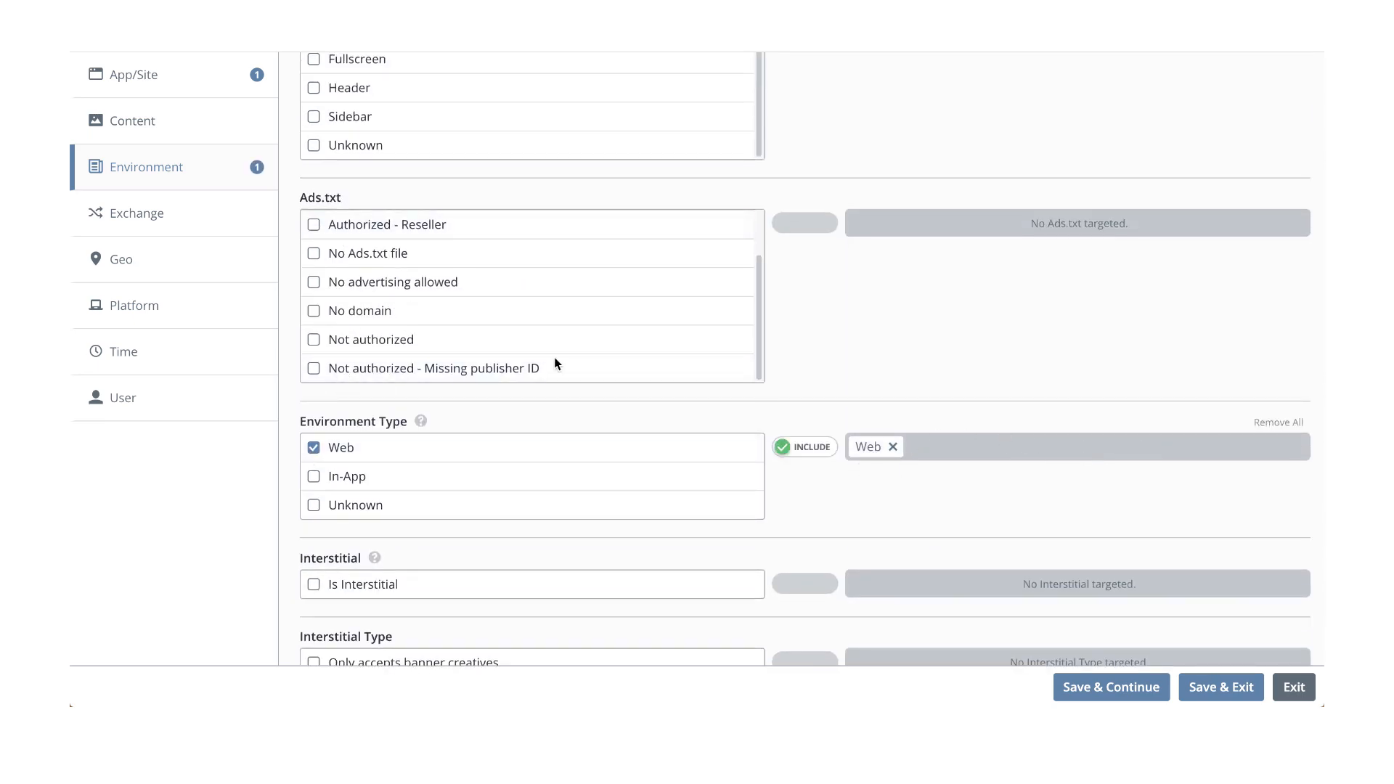
In the Exchange targeting, review the inventory types and filter the inventory sources to Desktop Web
{"action": "left_click", "coordinate": [151, 220]}
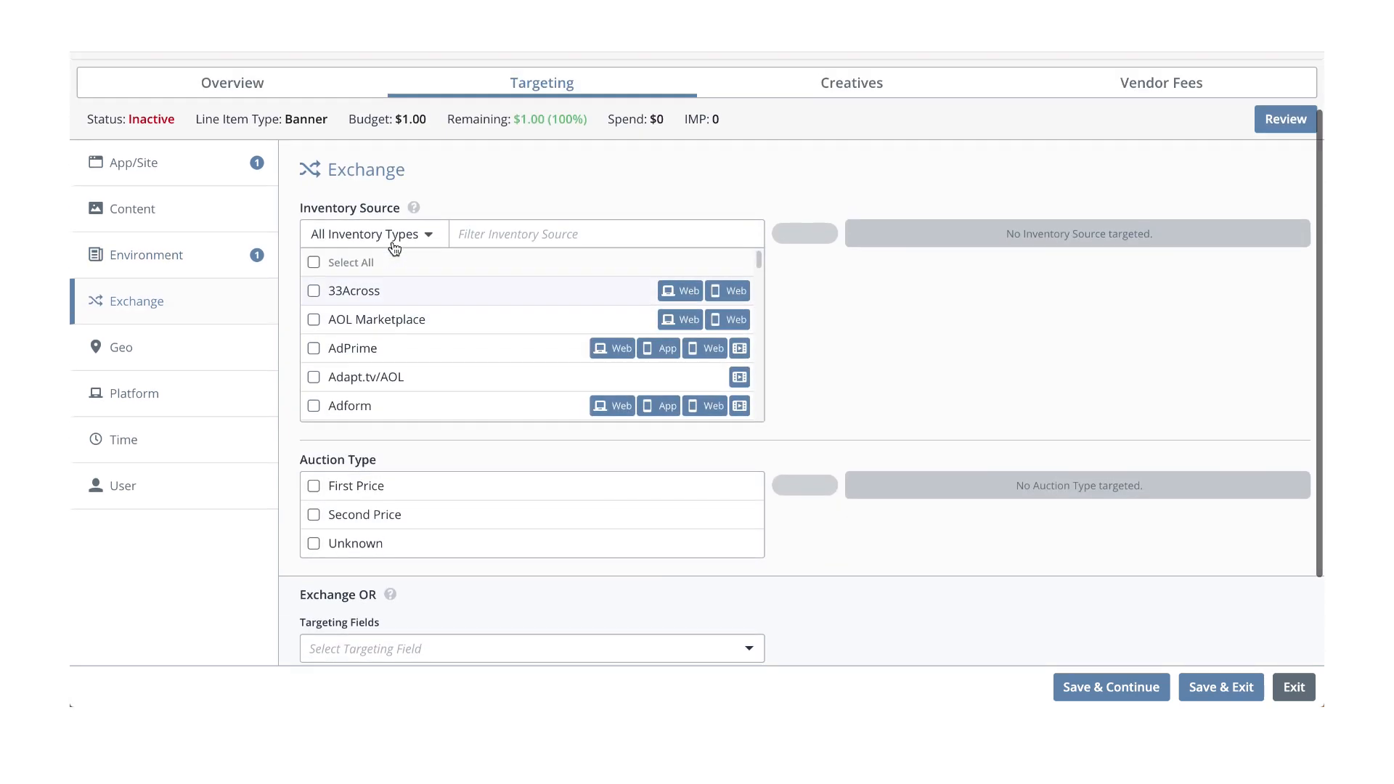
{"action": "left_click", "coordinate": [432, 298]}
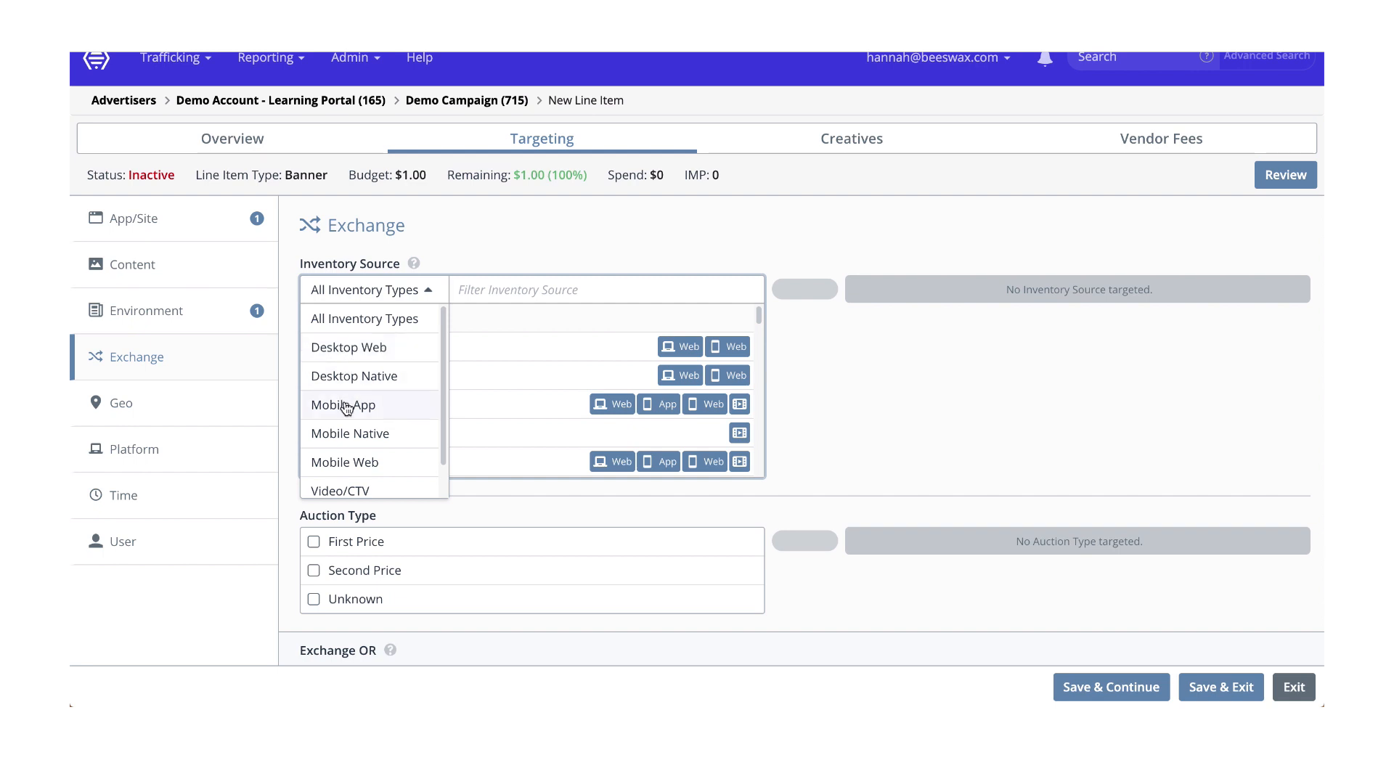
{"action": "scroll", "coordinate": [342, 475], "scroll_direction": "down", "scroll_amount": 1}
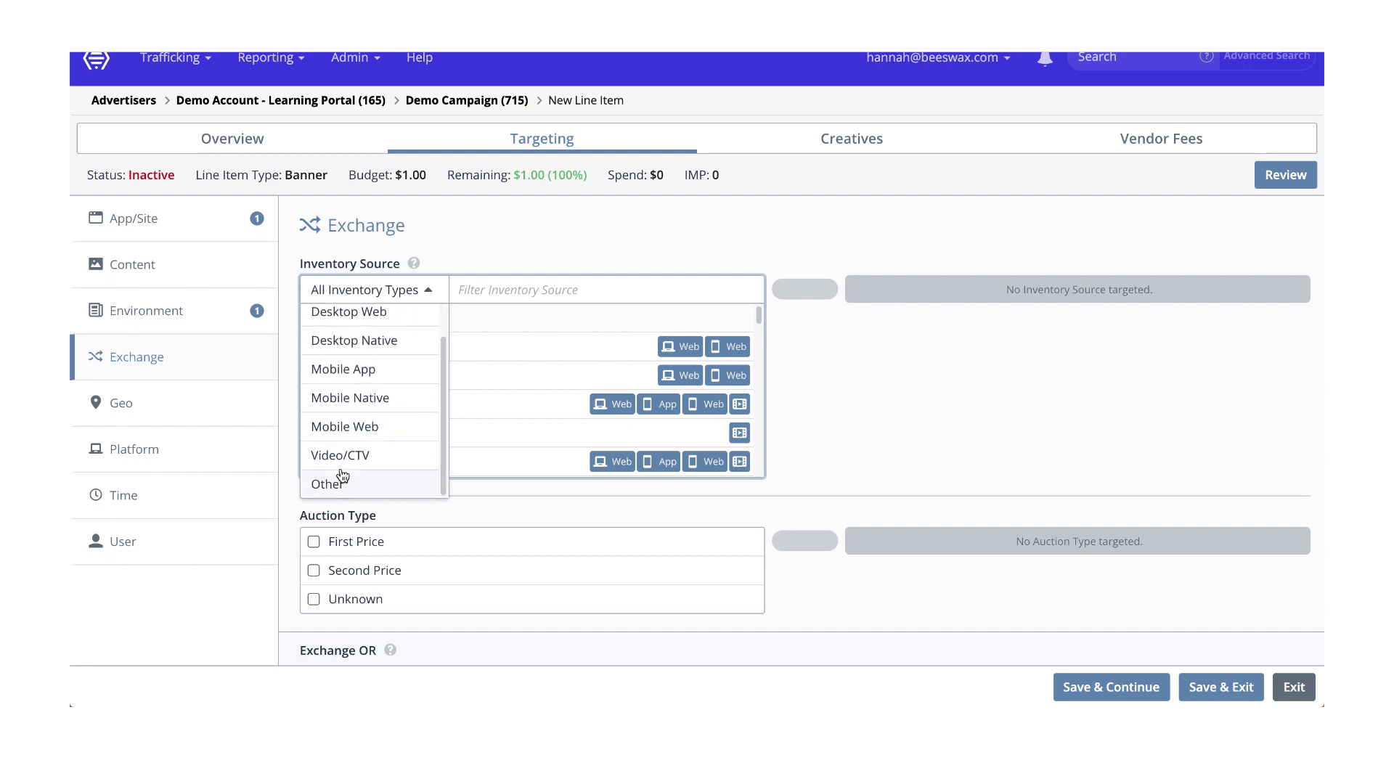
{"action": "scroll", "coordinate": [341, 465], "scroll_direction": "up", "scroll_amount": 1}
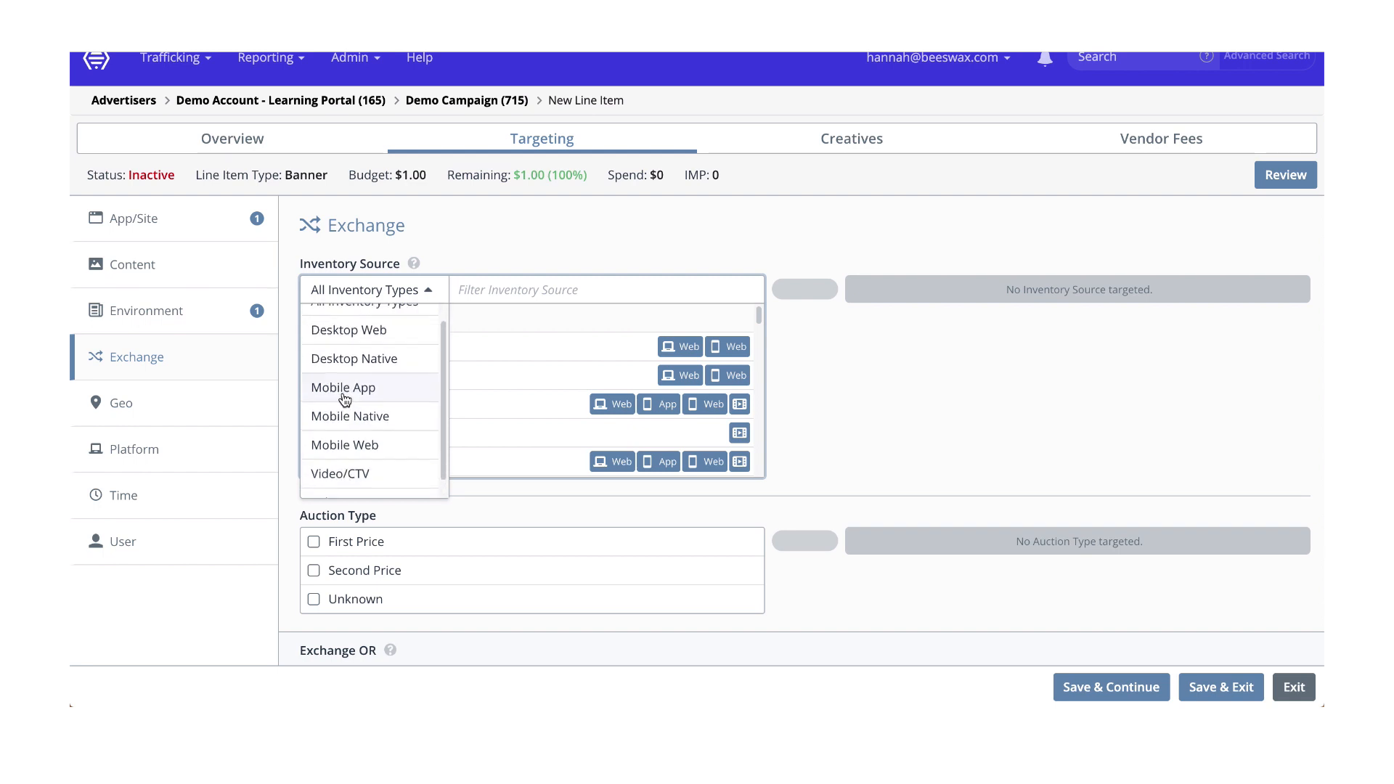
{"action": "scroll", "coordinate": [344, 392], "scroll_direction": "up", "scroll_amount": 1}
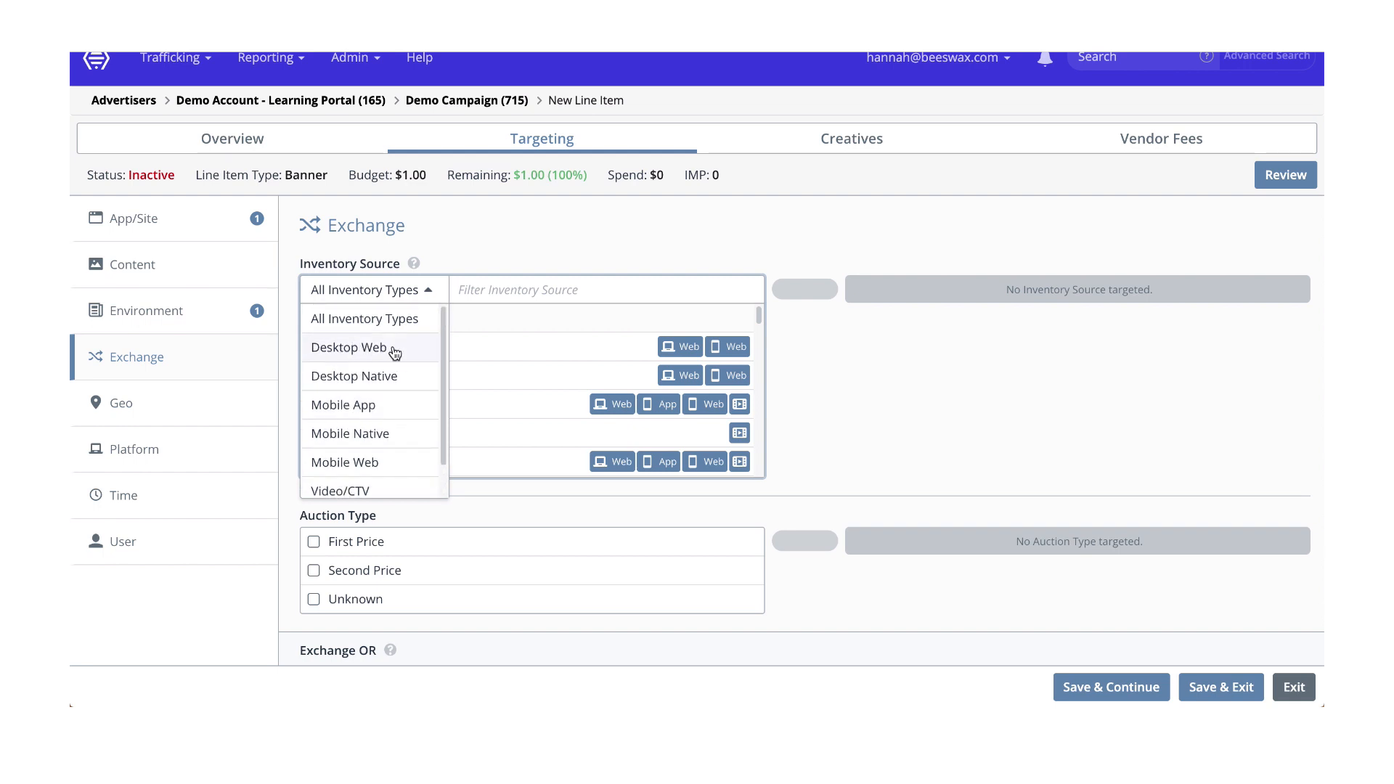
{"action": "left_click", "coordinate": [395, 353]}
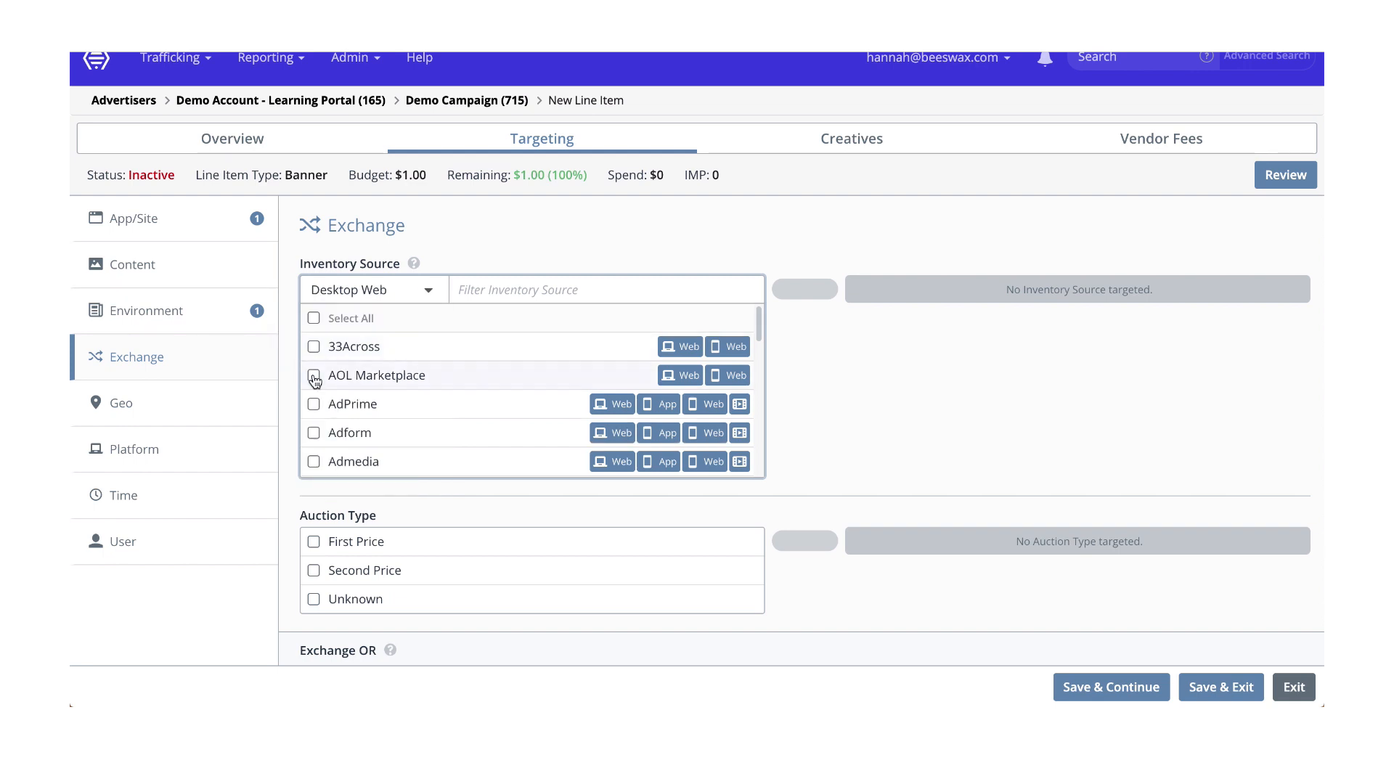
Include AdPrime, Adform and Admedia as targeted inventory sources and view the Auction Type options
{"action": "left_click", "coordinate": [315, 404]}
{"action": "left_click", "coordinate": [314, 434]}
{"action": "left_click", "coordinate": [315, 462]}
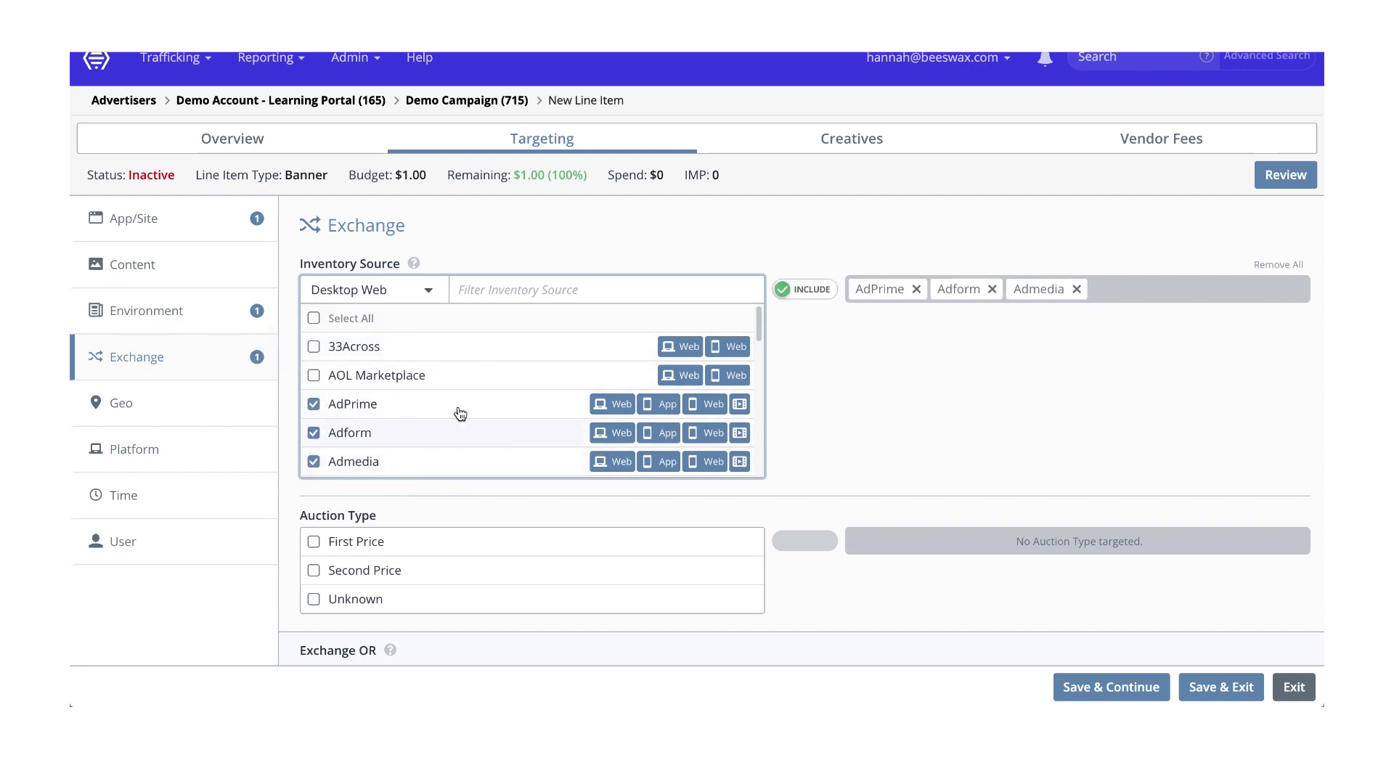
{"action": "scroll", "coordinate": [501, 386], "scroll_direction": "down", "scroll_amount": 1}
{"action": "scroll", "coordinate": [800, 424], "scroll_direction": "down", "scroll_amount": 3}
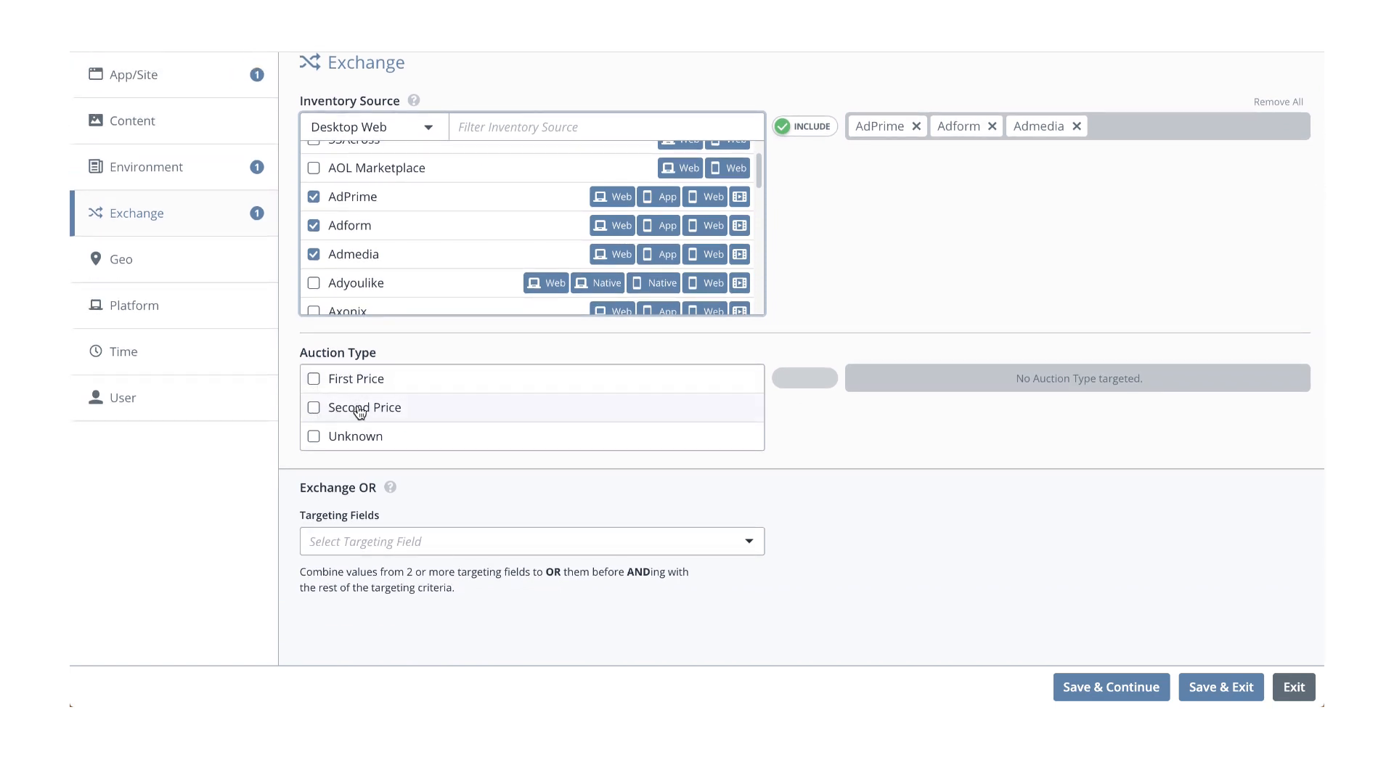
In the Geo targeting, search for the country United States of America, include it and clear the search text
{"action": "left_click", "coordinate": [129, 252]}
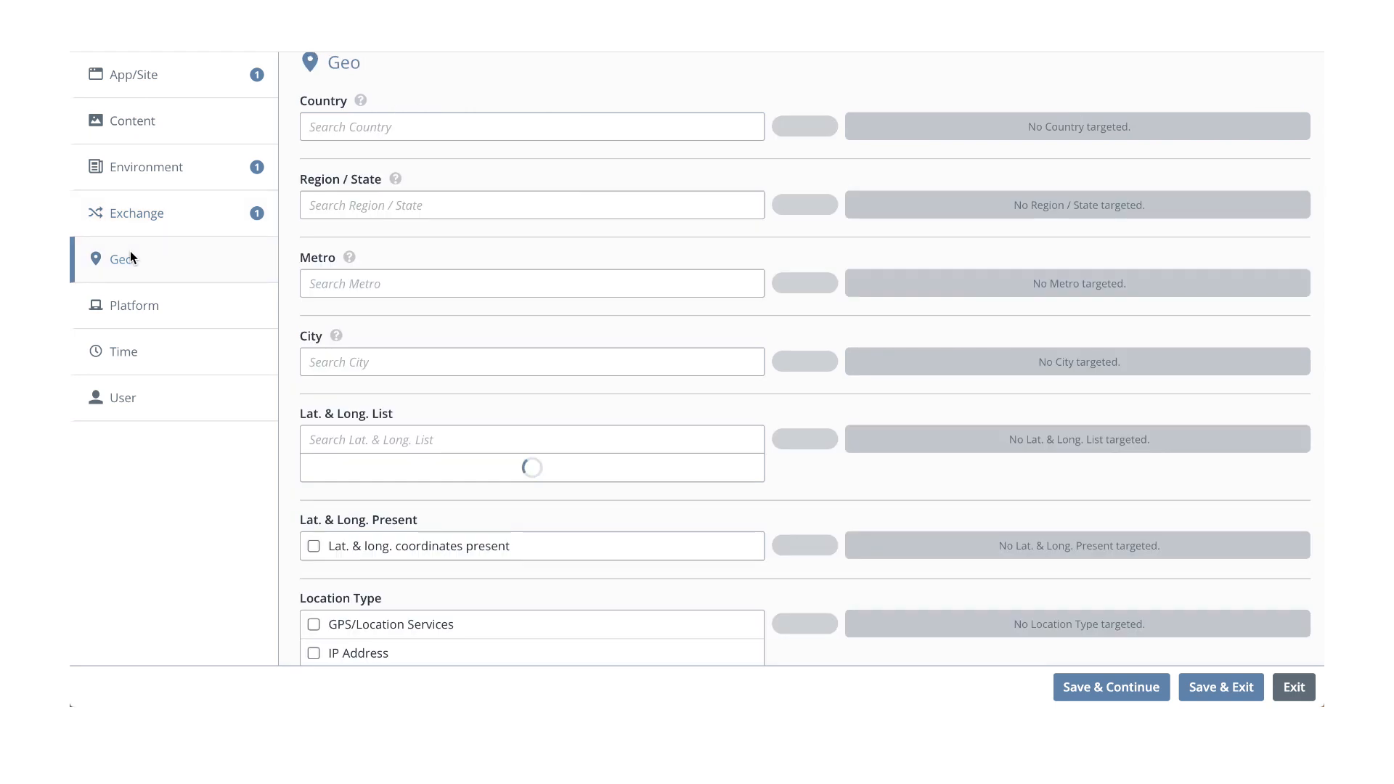
{"action": "scroll", "coordinate": [375, 301], "scroll_direction": "up", "scroll_amount": 3}
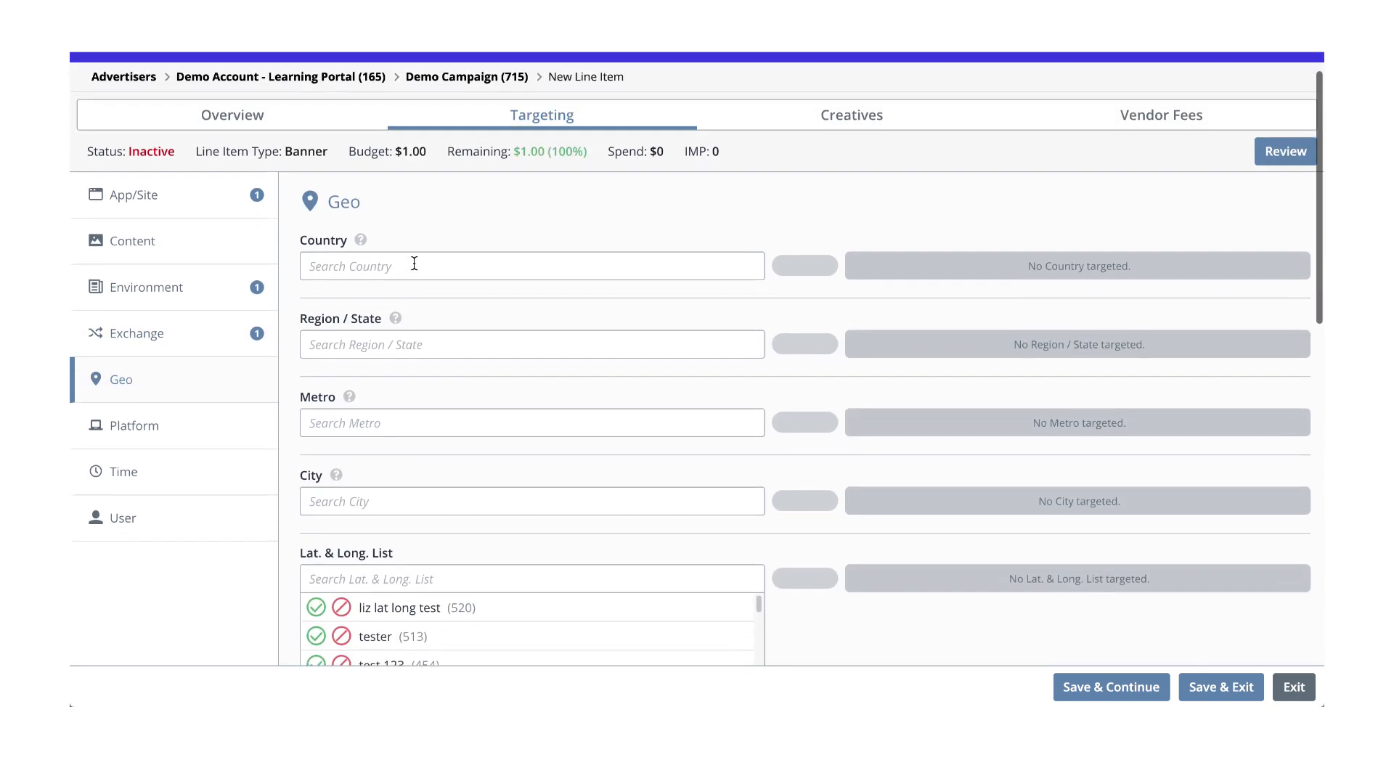
{"action": "left_click", "coordinate": [346, 276]}
{"action": "type", "text": "un"}
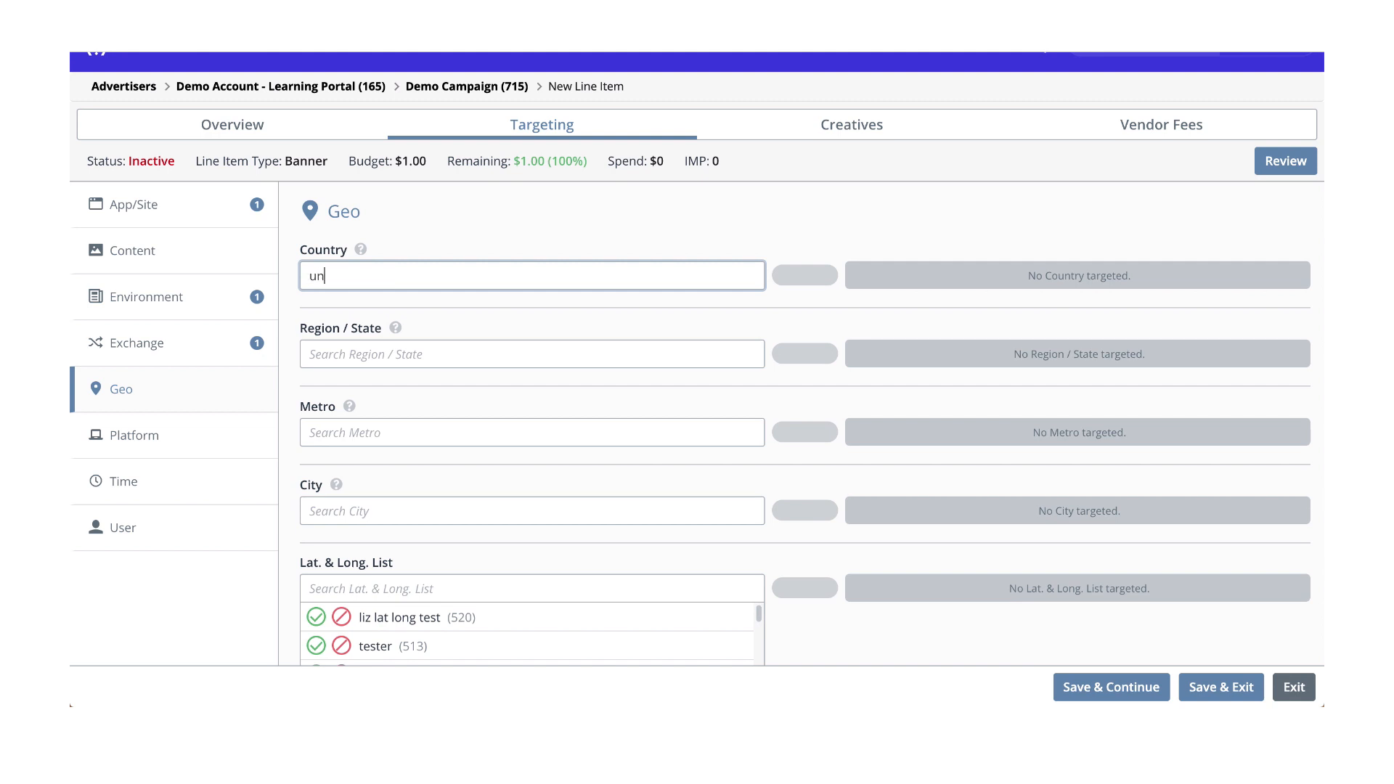
{"action": "type", "text": "ited stat"}
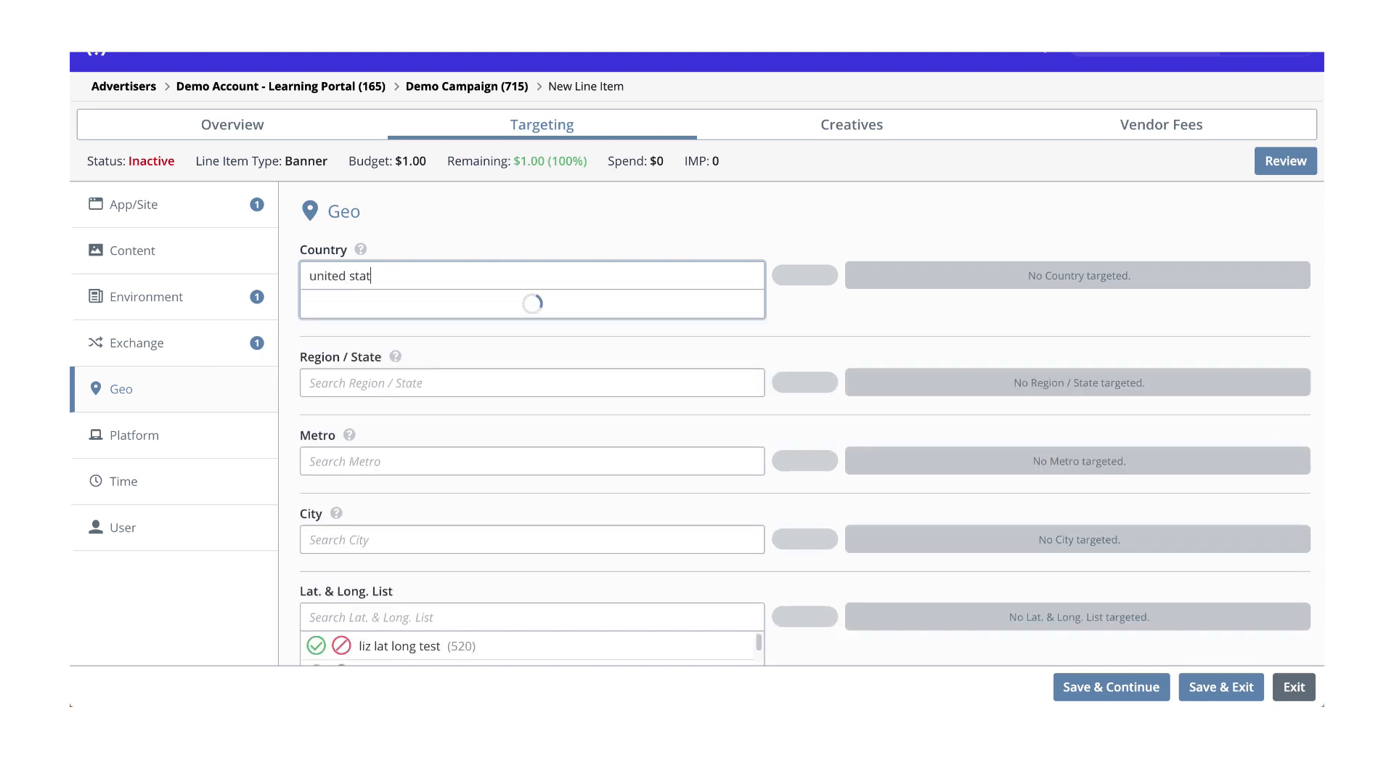
{"action": "left_click", "coordinate": [315, 334]}
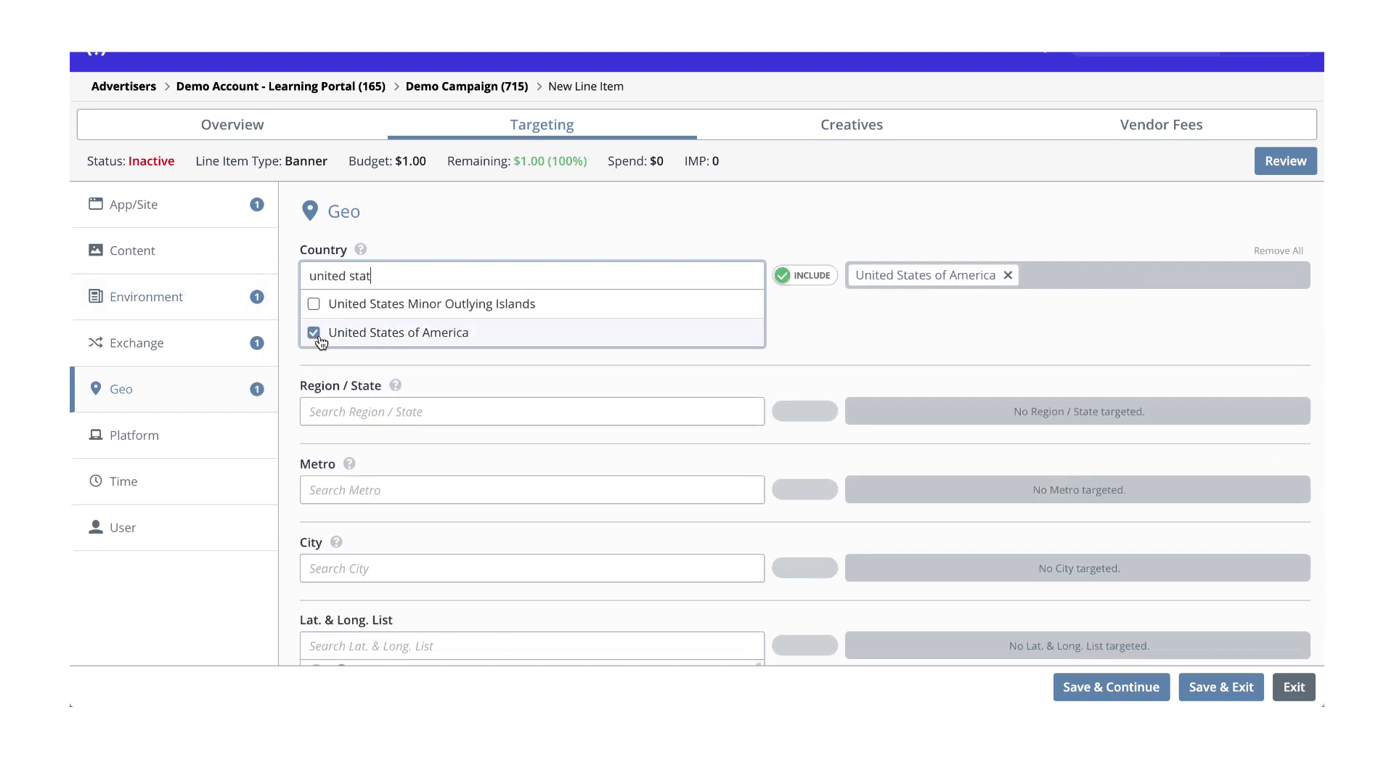
{"action": "left_click_drag", "start_coordinate": [398, 281], "coordinate": [293, 275]}
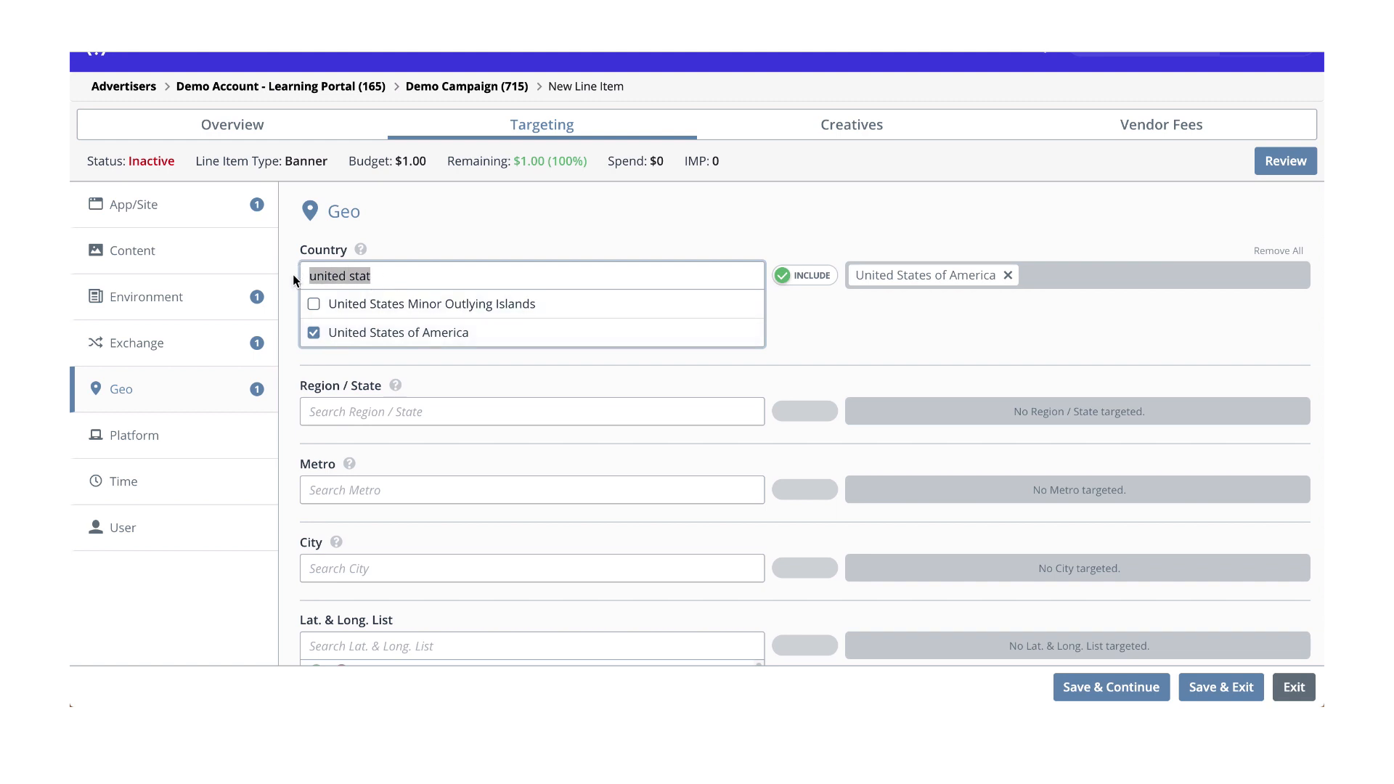
{"action": "key", "text": "BackSpace"}
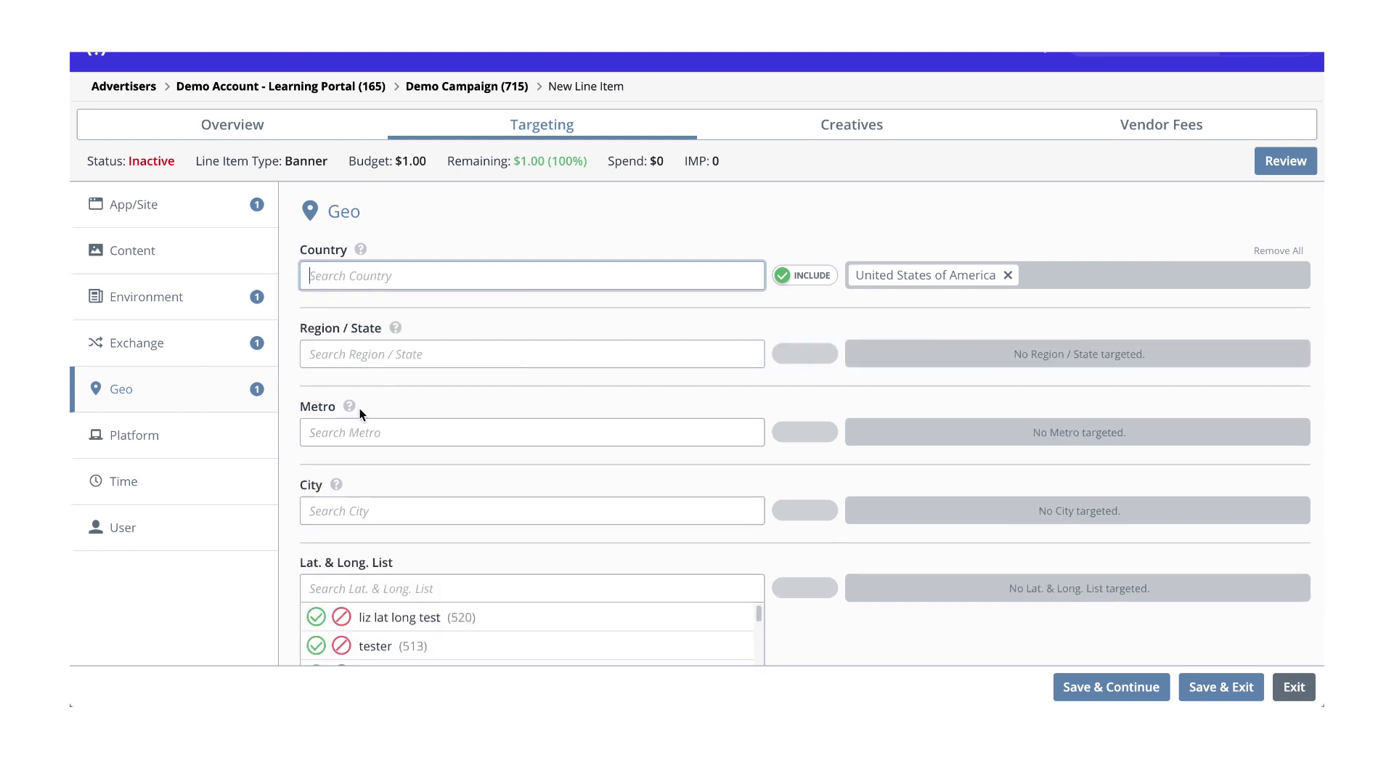
Review the remaining Geo targeting fields, from Region / State through Zip Code List and Geo OR
{"action": "scroll", "coordinate": [365, 411], "scroll_direction": "down", "scroll_amount": 1}
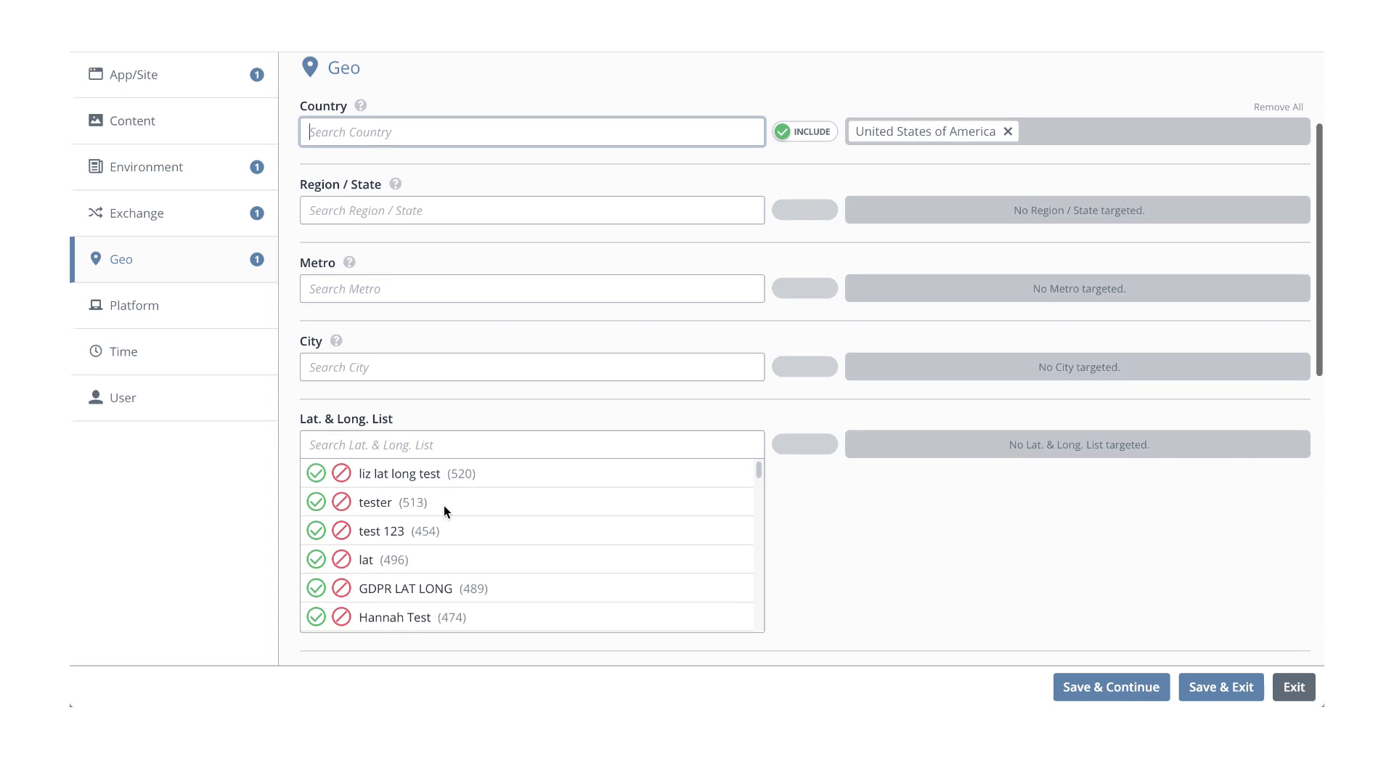
{"action": "scroll", "coordinate": [459, 534], "scroll_direction": "down", "scroll_amount": 5}
{"action": "scroll", "coordinate": [875, 558], "scroll_direction": "down", "scroll_amount": 2}
{"action": "scroll", "coordinate": [874, 558], "scroll_direction": "down", "scroll_amount": 8}
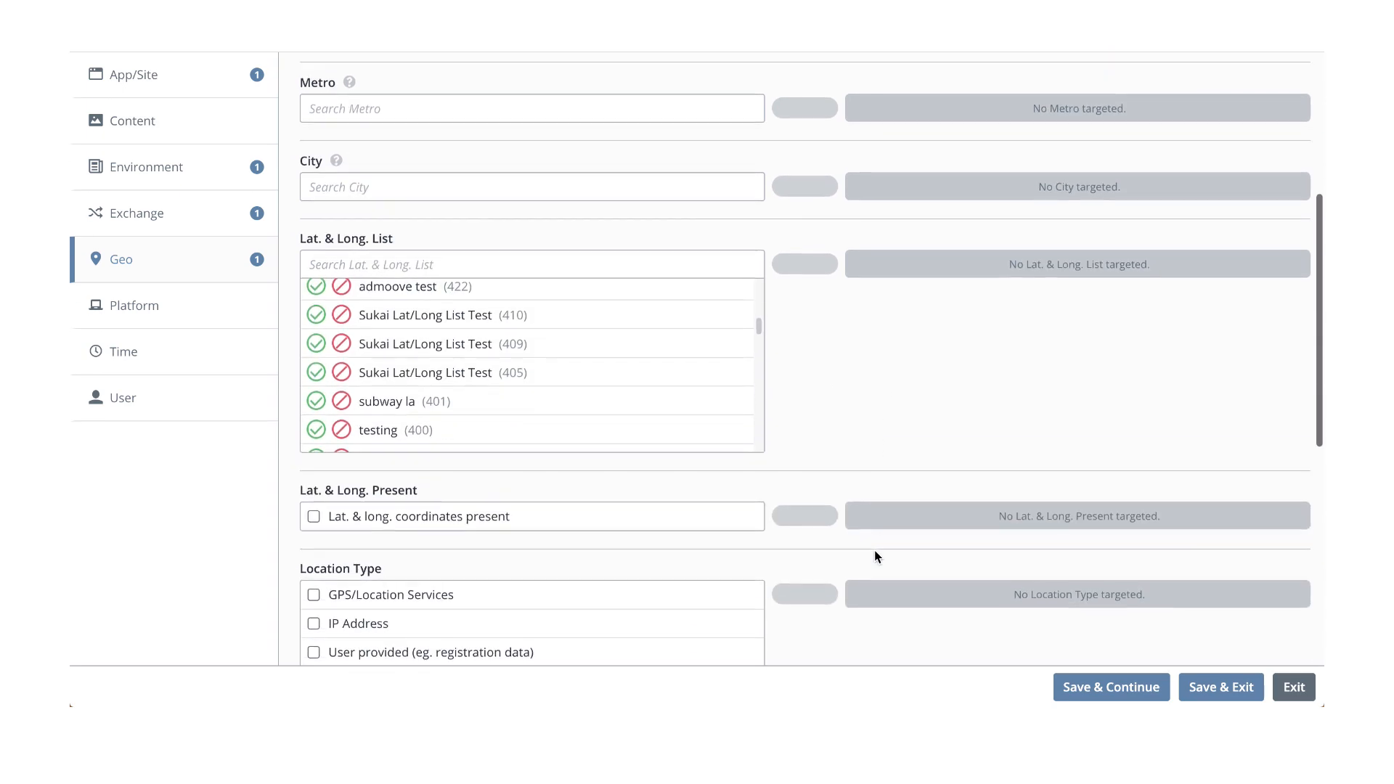
{"action": "scroll", "coordinate": [875, 557], "scroll_direction": "down", "scroll_amount": 2}
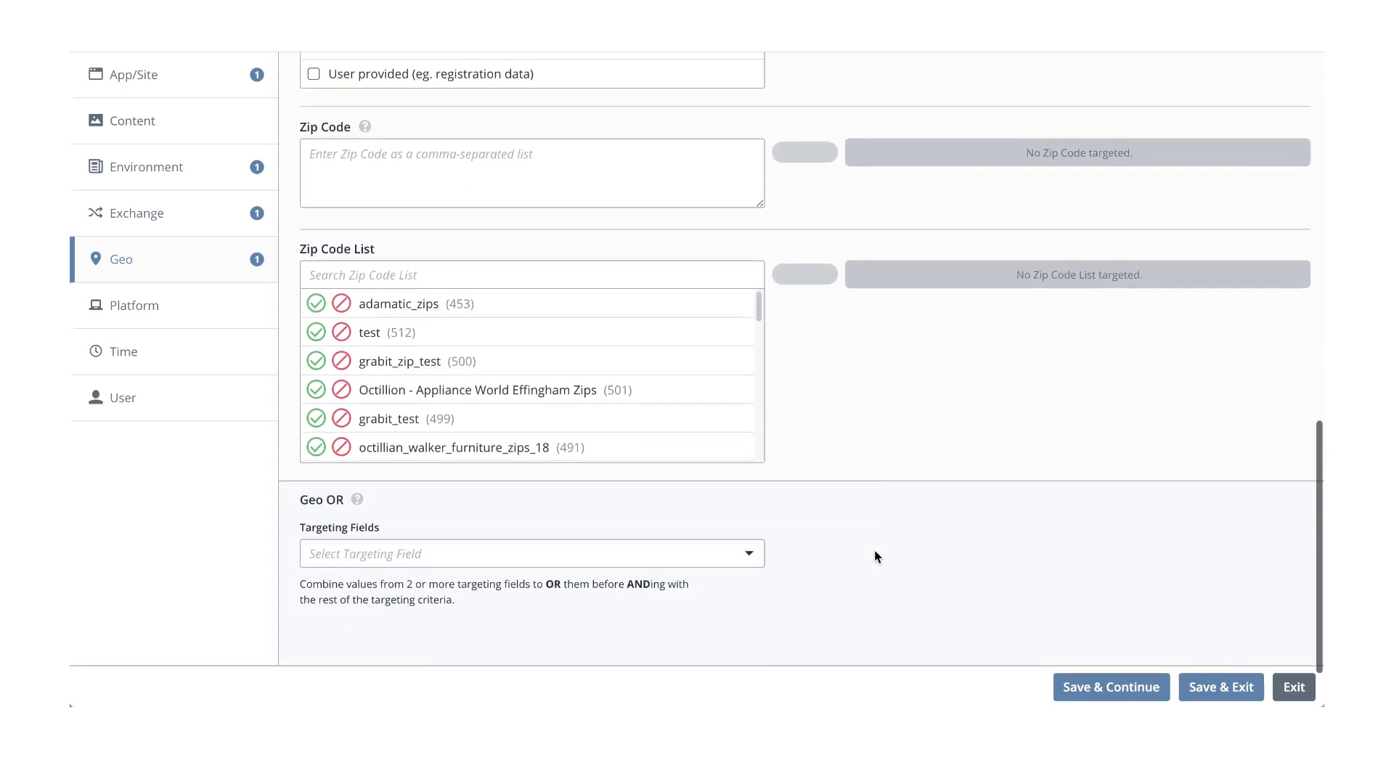
{"action": "scroll", "coordinate": [875, 557], "scroll_direction": "up", "scroll_amount": 8}
In the Platform targeting, include Desktop, Mobile Phone and Tablet as the targeted Device Types
{"action": "left_click", "coordinate": [202, 304]}
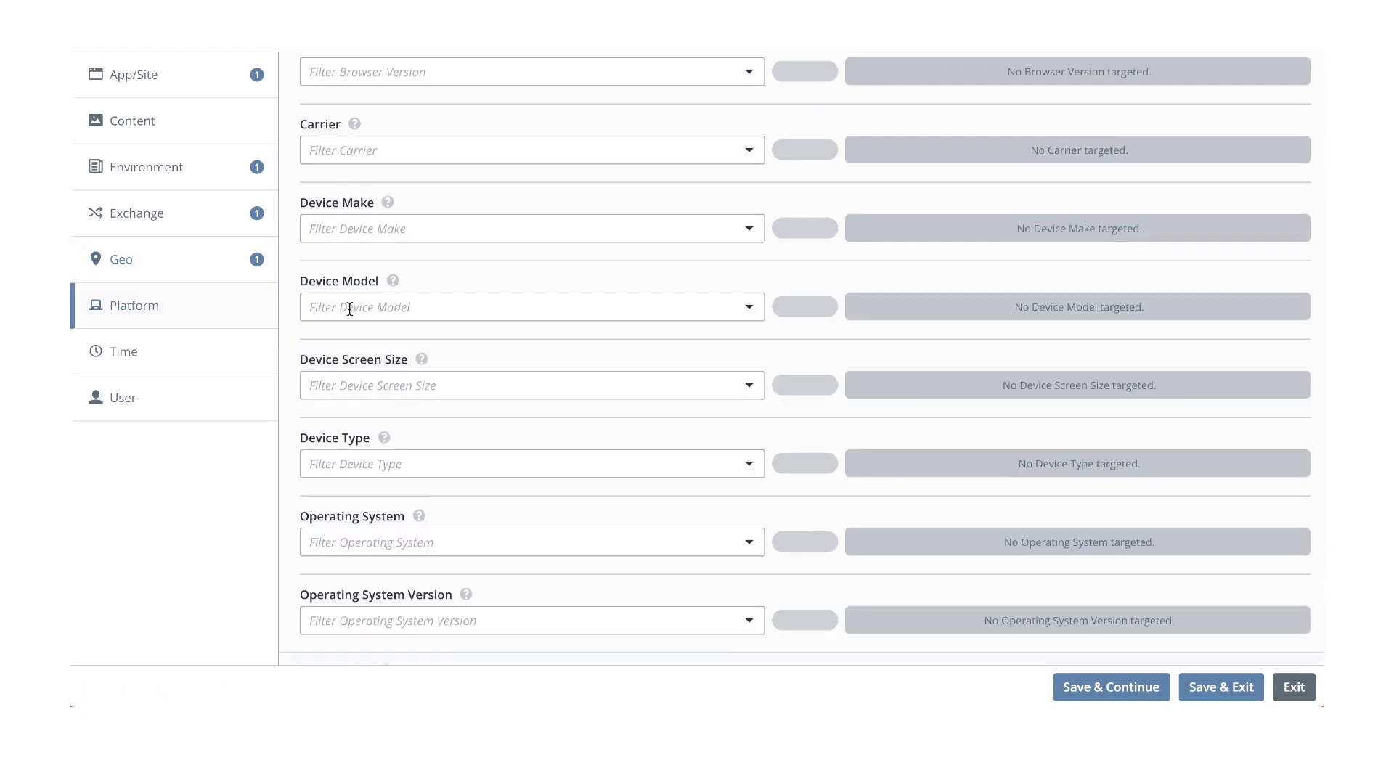
{"action": "scroll", "coordinate": [349, 215], "scroll_direction": "up", "scroll_amount": 2}
{"action": "scroll", "coordinate": [436, 305], "scroll_direction": "up", "scroll_amount": 3}
{"action": "scroll", "coordinate": [480, 319], "scroll_direction": "up", "scroll_amount": 1}
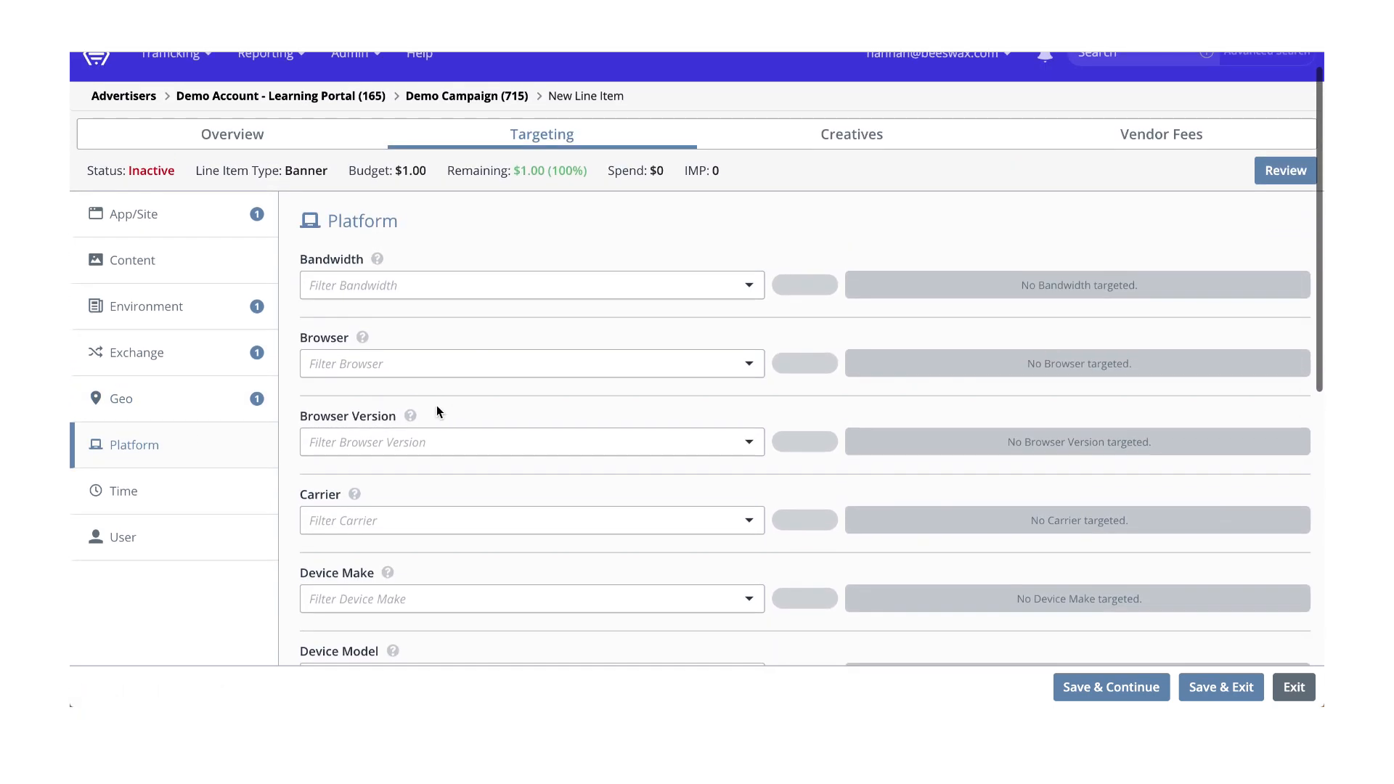
{"action": "scroll", "coordinate": [415, 481], "scroll_direction": "down", "scroll_amount": 5}
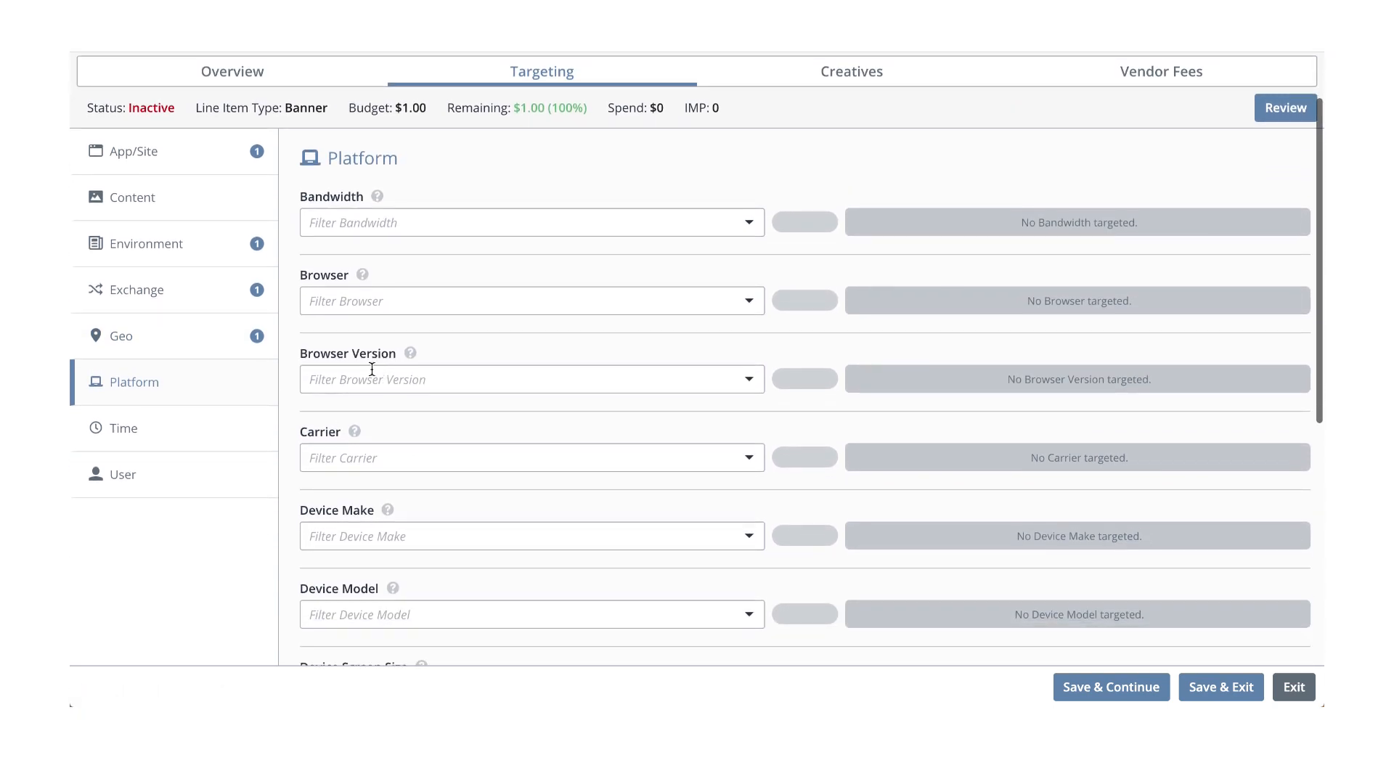
{"action": "scroll", "coordinate": [383, 374], "scroll_direction": "down", "scroll_amount": 2}
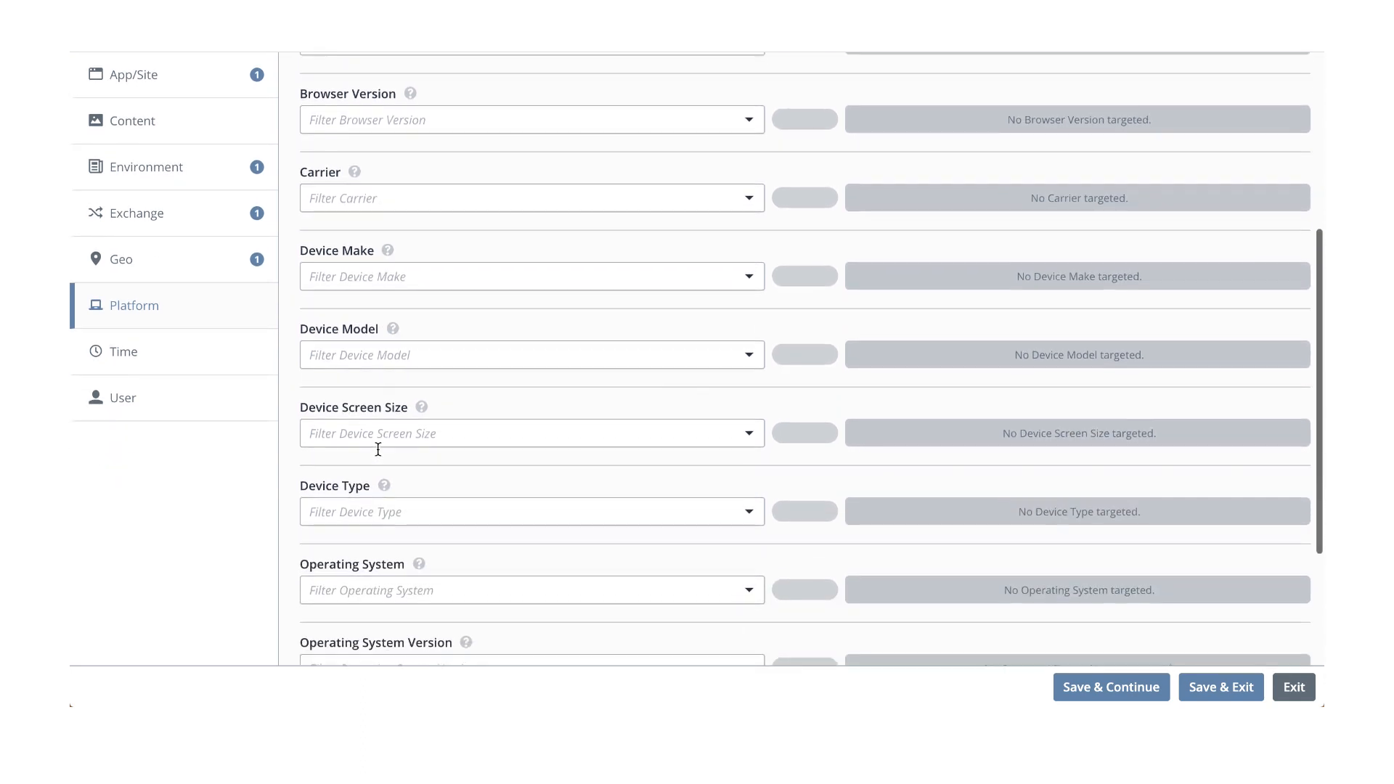
{"action": "left_click", "coordinate": [349, 508]}
{"action": "scroll", "coordinate": [392, 487], "scroll_direction": "down", "scroll_amount": 2}
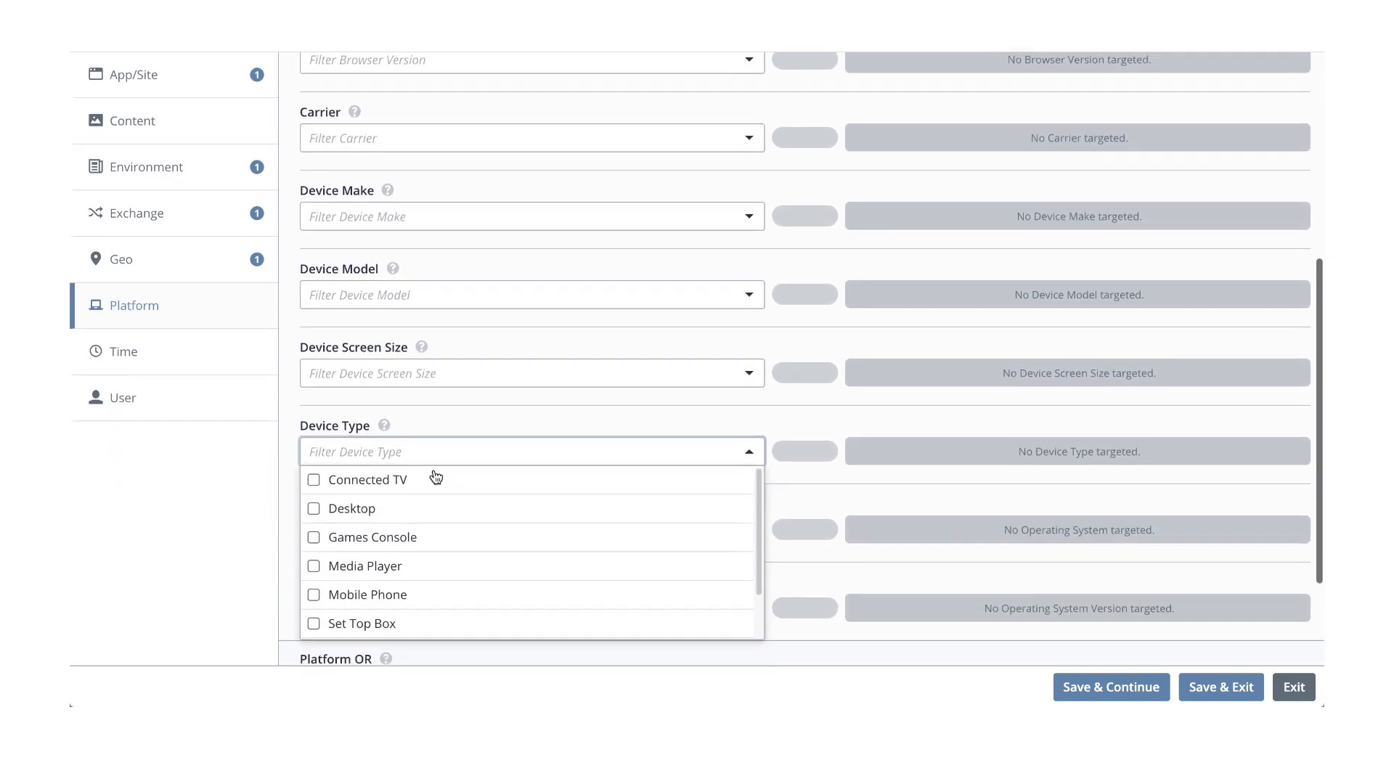
{"action": "left_click", "coordinate": [315, 482]}
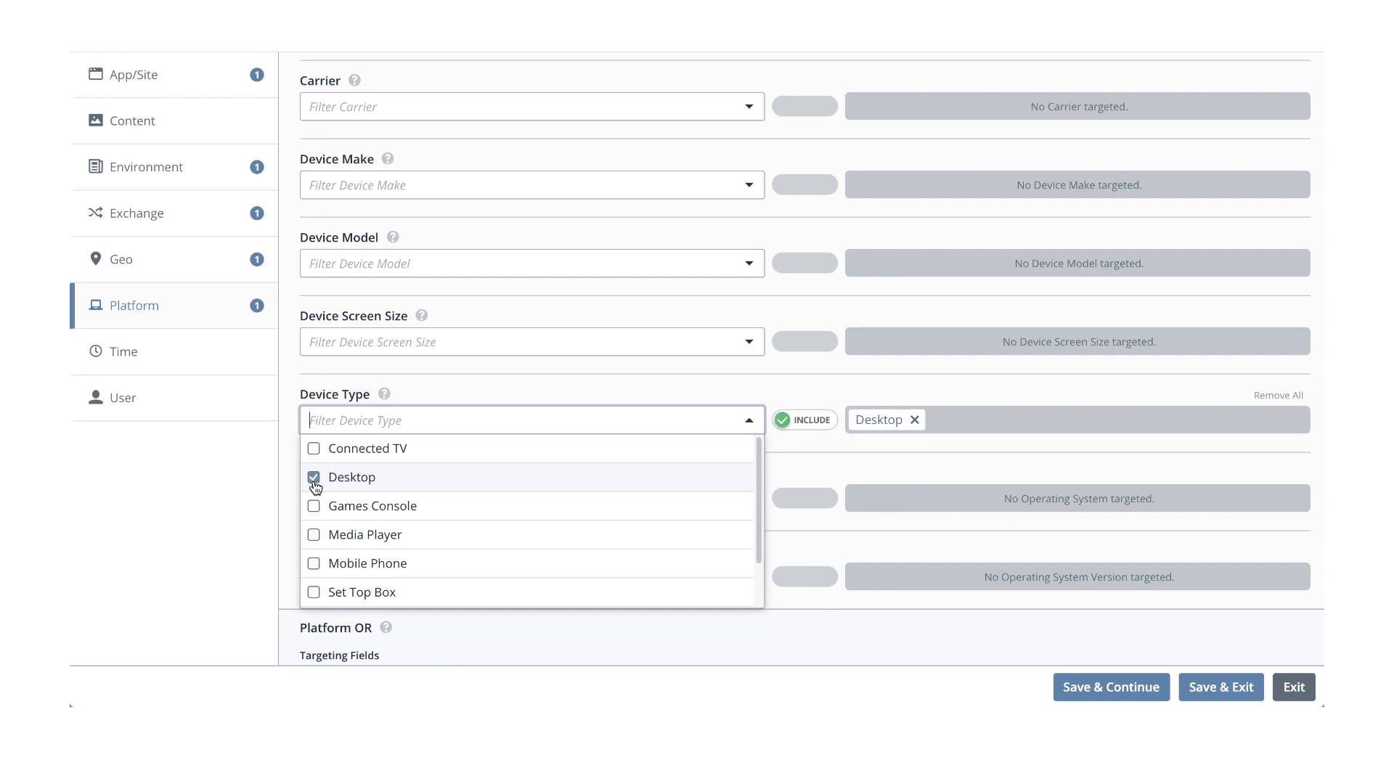
{"action": "scroll", "coordinate": [318, 541], "scroll_direction": "down", "scroll_amount": 1}
{"action": "left_click", "coordinate": [314, 530]}
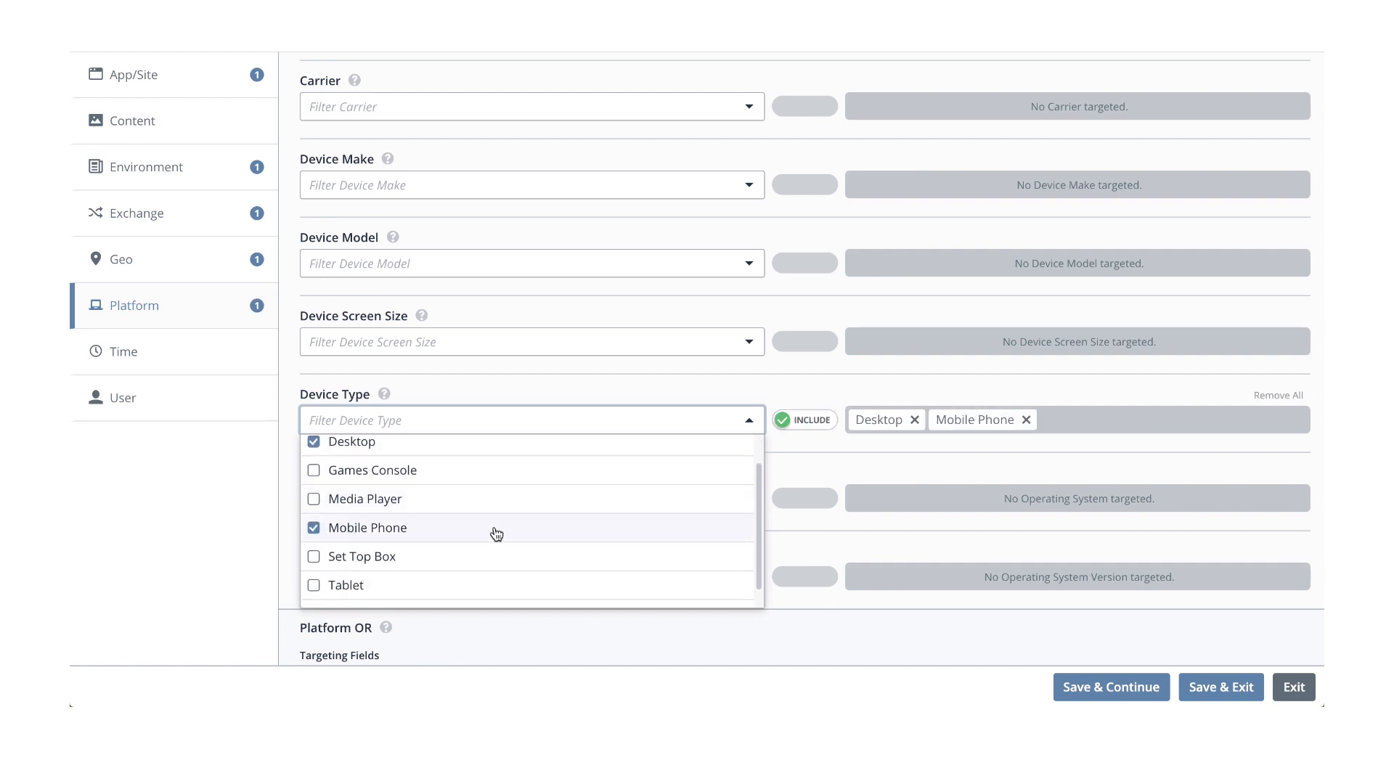
{"action": "left_click", "coordinate": [313, 585]}
{"action": "left_click", "coordinate": [607, 381]}
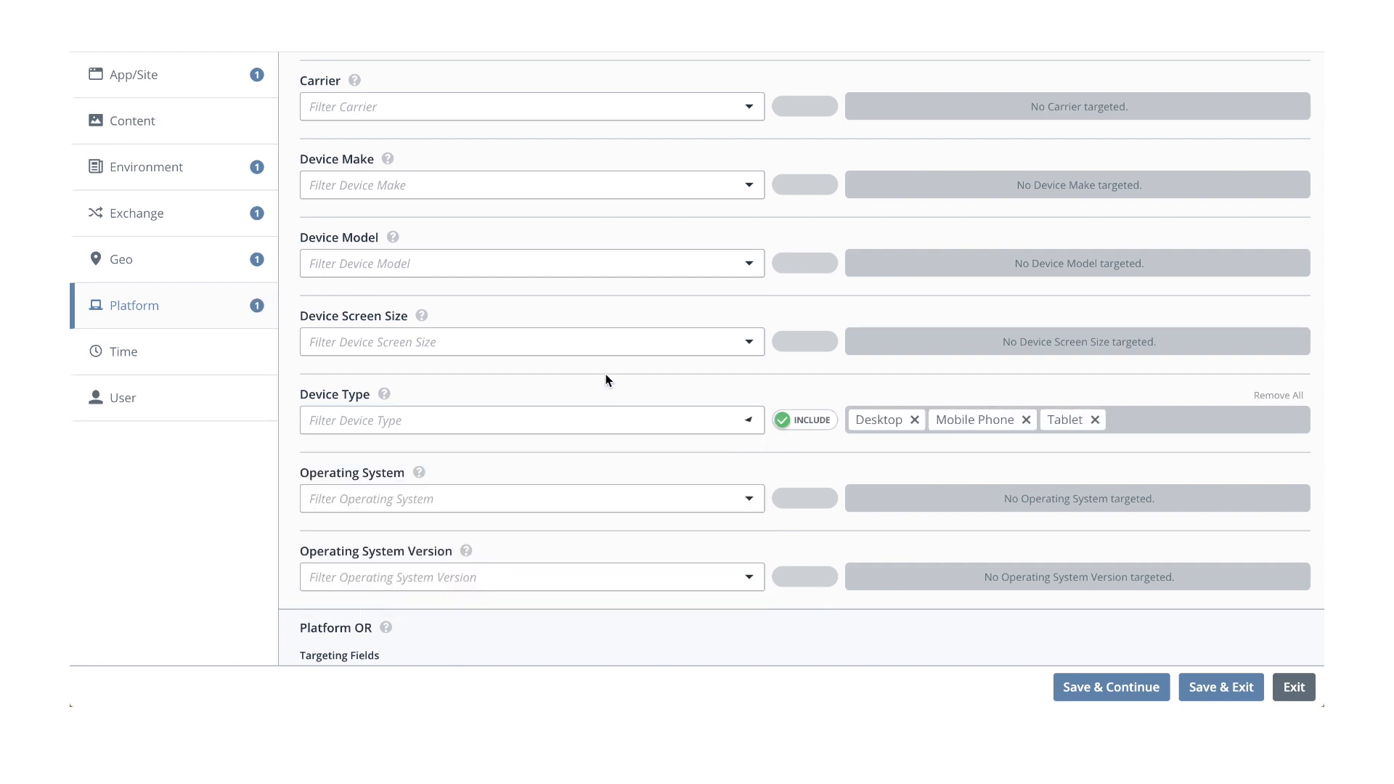
{"action": "left_click", "coordinate": [800, 431]}
{"action": "left_click", "coordinate": [831, 430]}
In the Time targeting, try a Time of Week block for Monday to Friday from 5 AM to 1 PM and clear it
{"action": "left_click", "coordinate": [151, 363]}
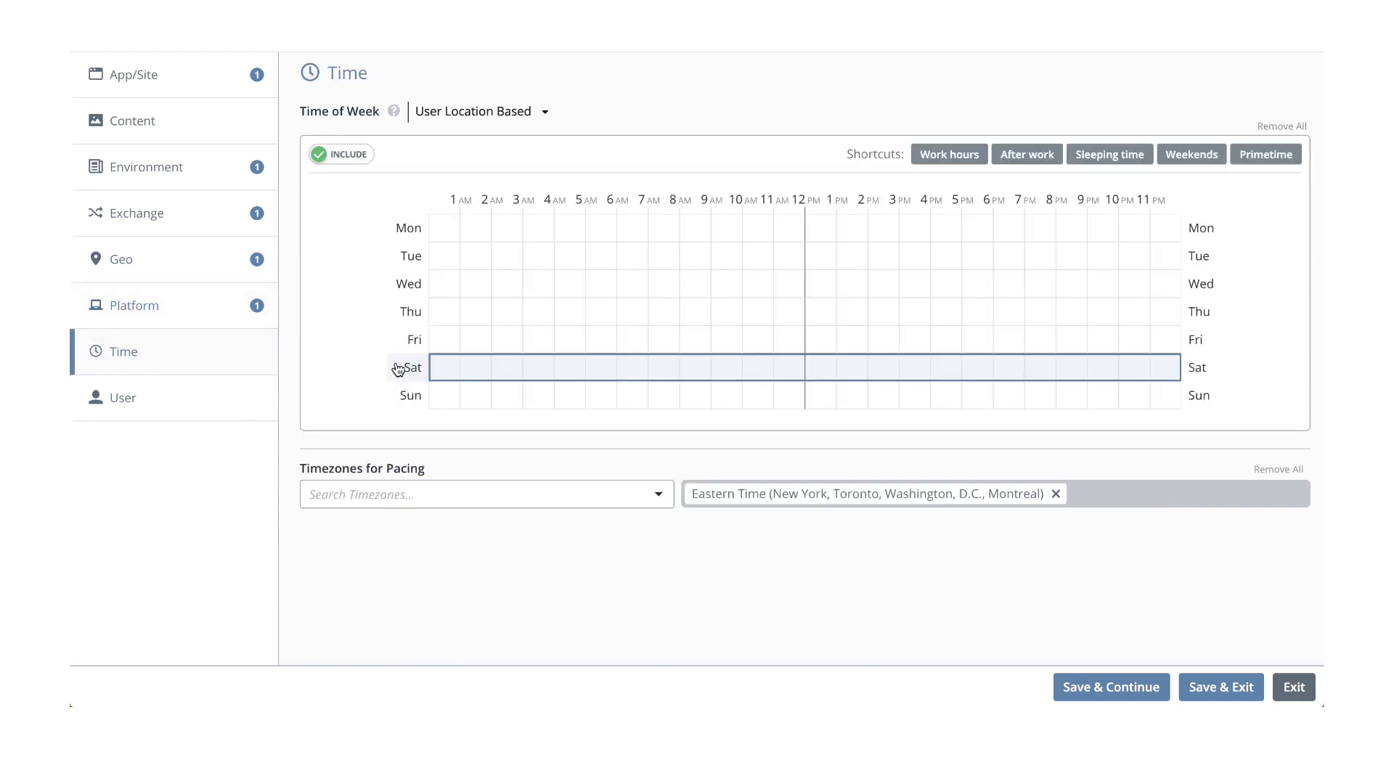
{"action": "left_click_drag", "start_coordinate": [607, 237], "coordinate": [816, 351]}
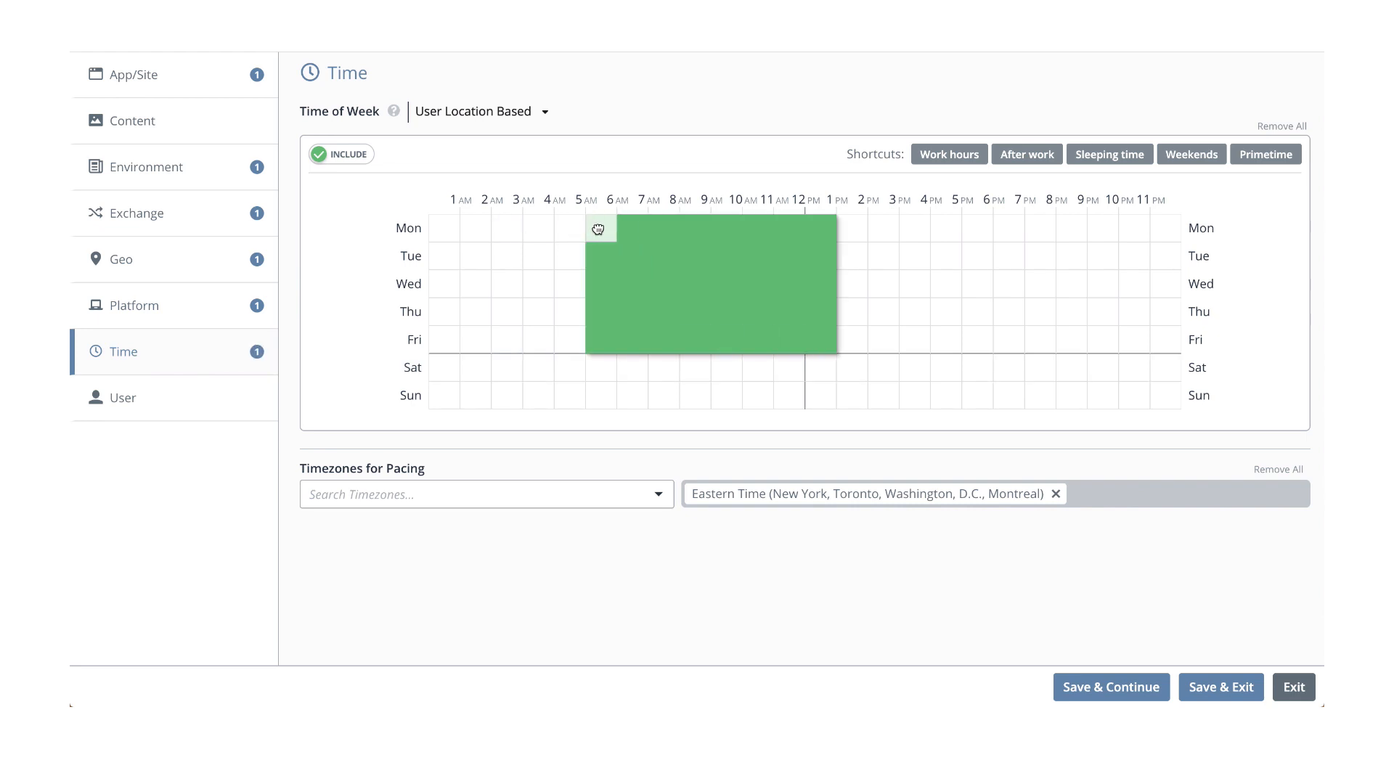
{"action": "left_click_drag", "start_coordinate": [598, 230], "coordinate": [830, 342]}
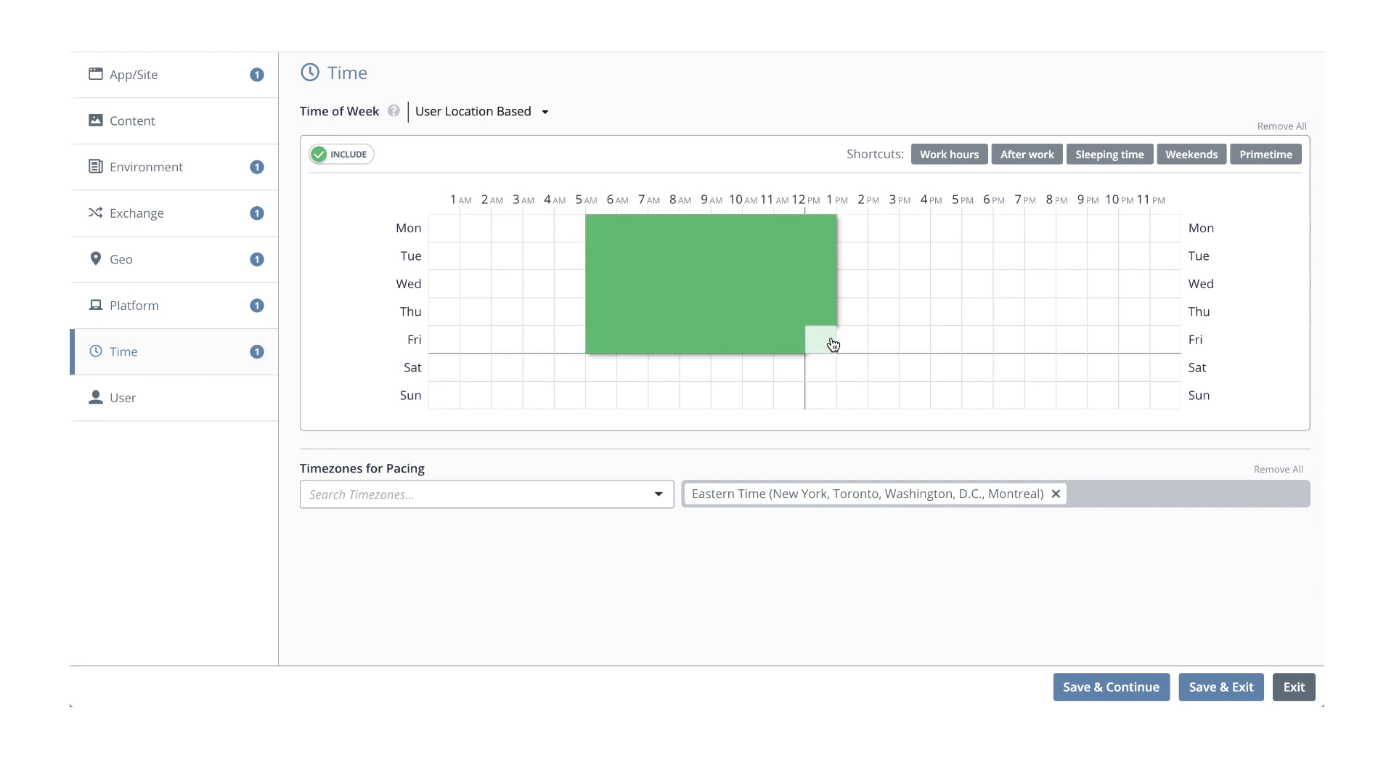
Try the Work hours, After work, Sleeping time, Weekends and Primetime shortcuts for Time of Week and clear the selected hours
{"action": "left_click", "coordinate": [944, 157]}
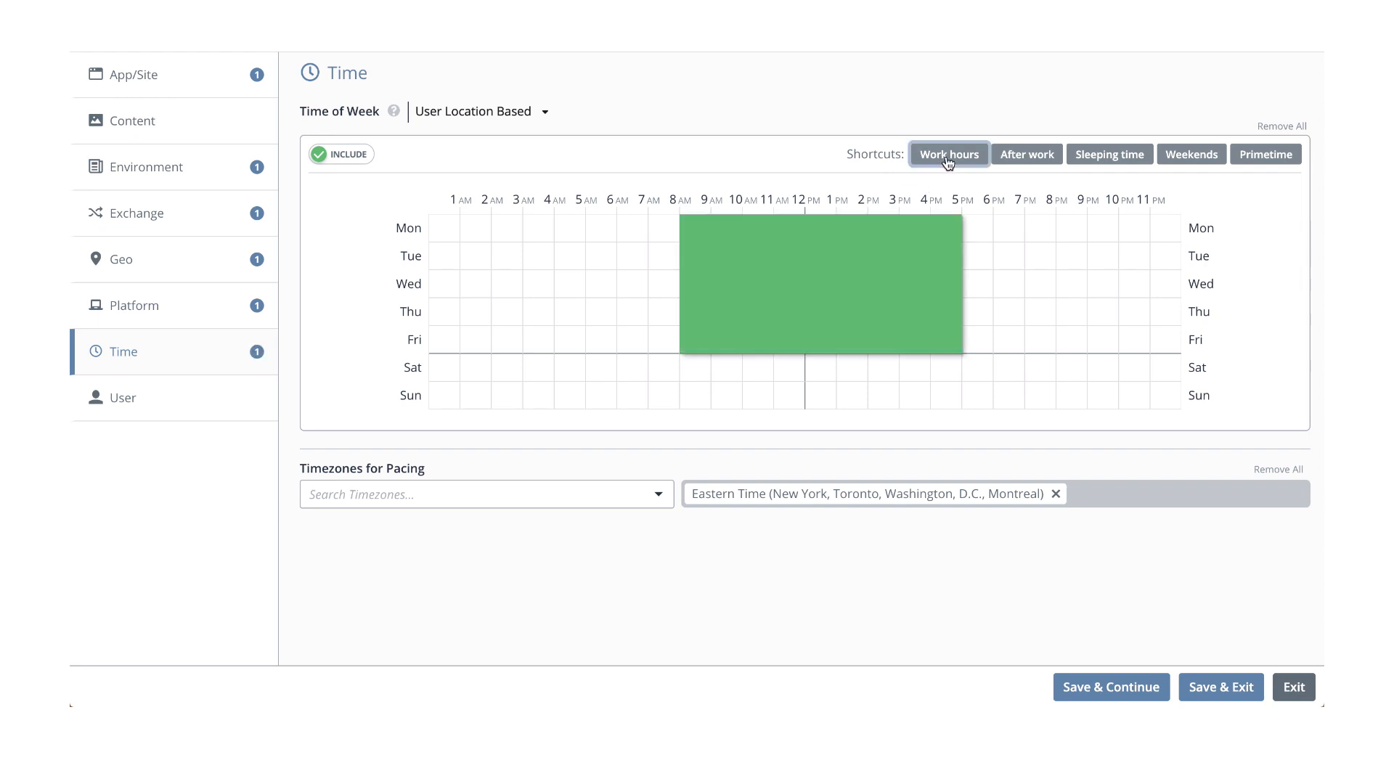
{"action": "left_click", "coordinate": [1022, 160]}
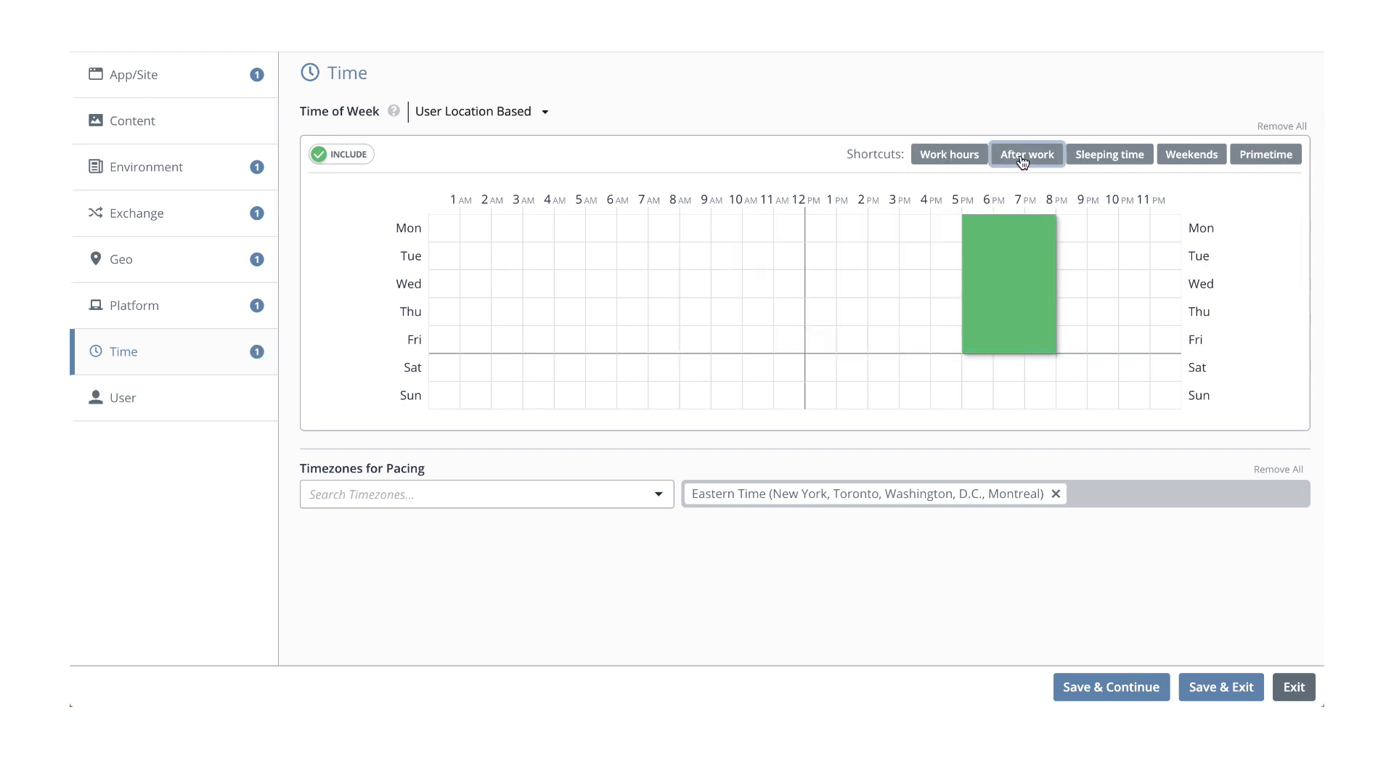
{"action": "left_click", "coordinate": [1097, 160]}
{"action": "left_click", "coordinate": [1200, 160]}
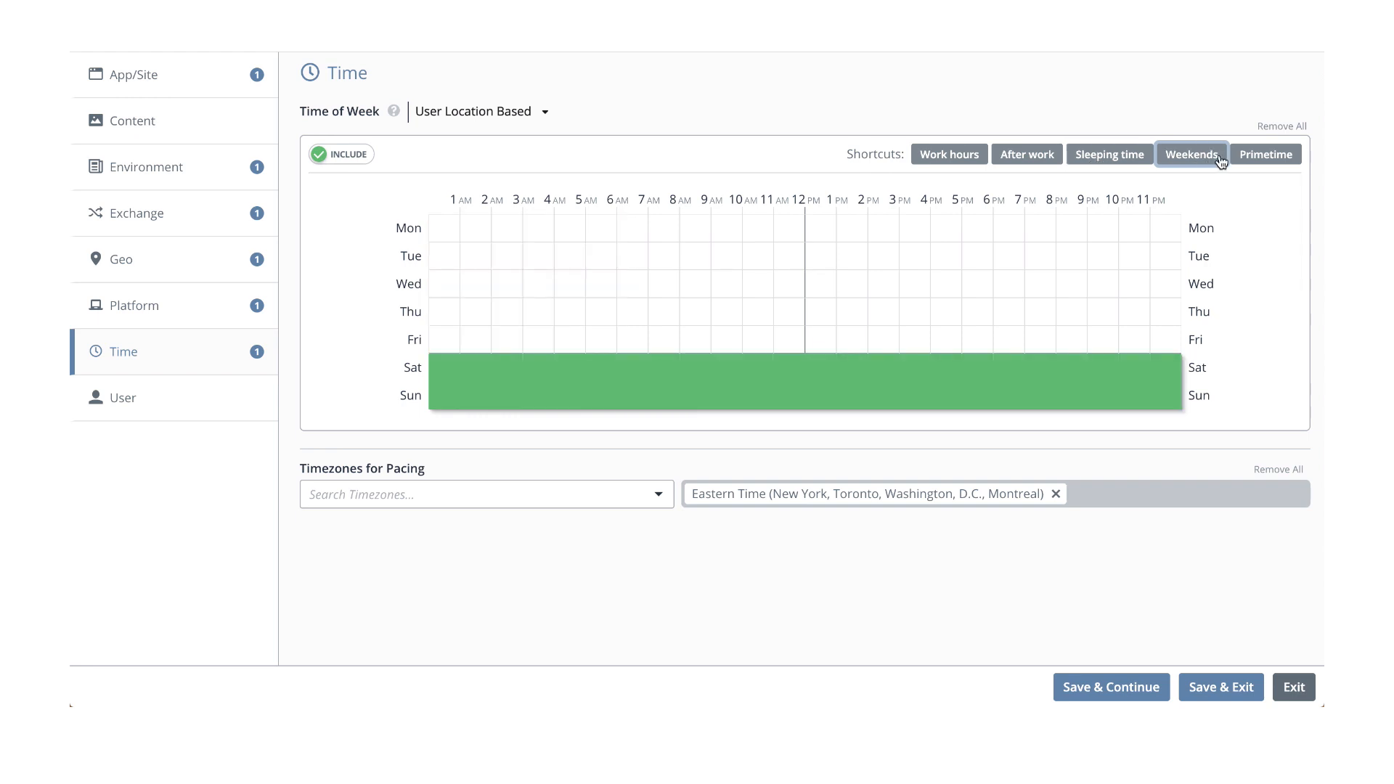
{"action": "left_click", "coordinate": [1270, 159]}
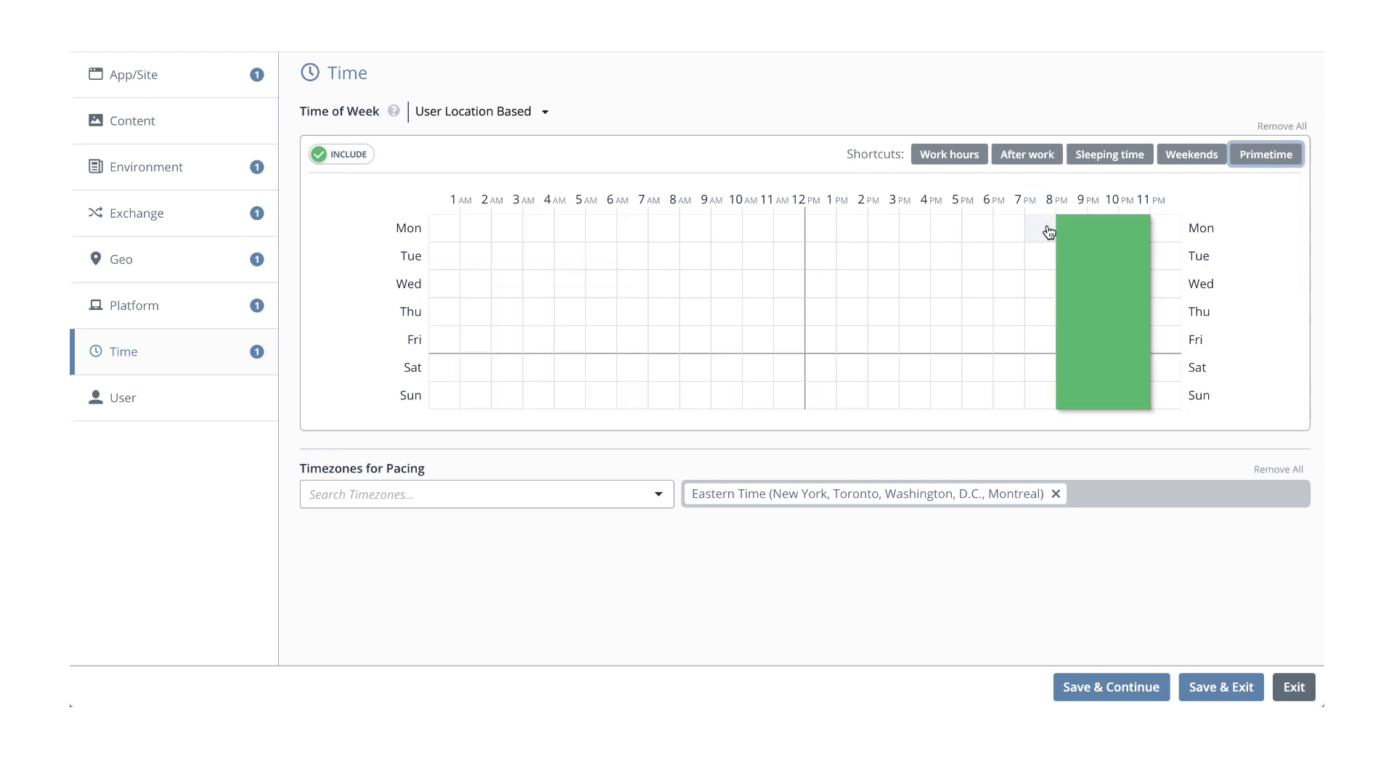
{"action": "left_click_drag", "start_coordinate": [1065, 230], "coordinate": [1134, 403]}
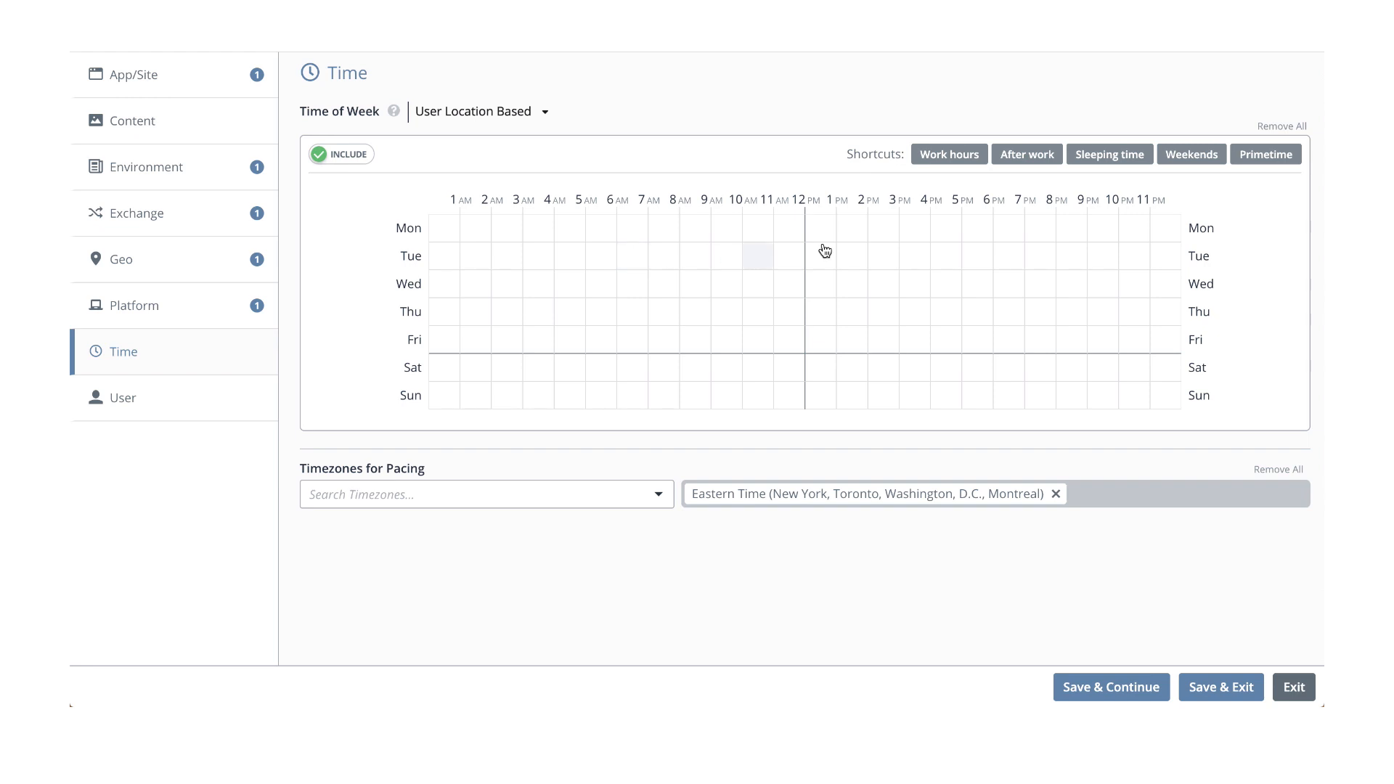
Examine the timezone basis options for Time of Week and the available Timezones for Pacing
{"action": "left_click", "coordinate": [546, 118]}
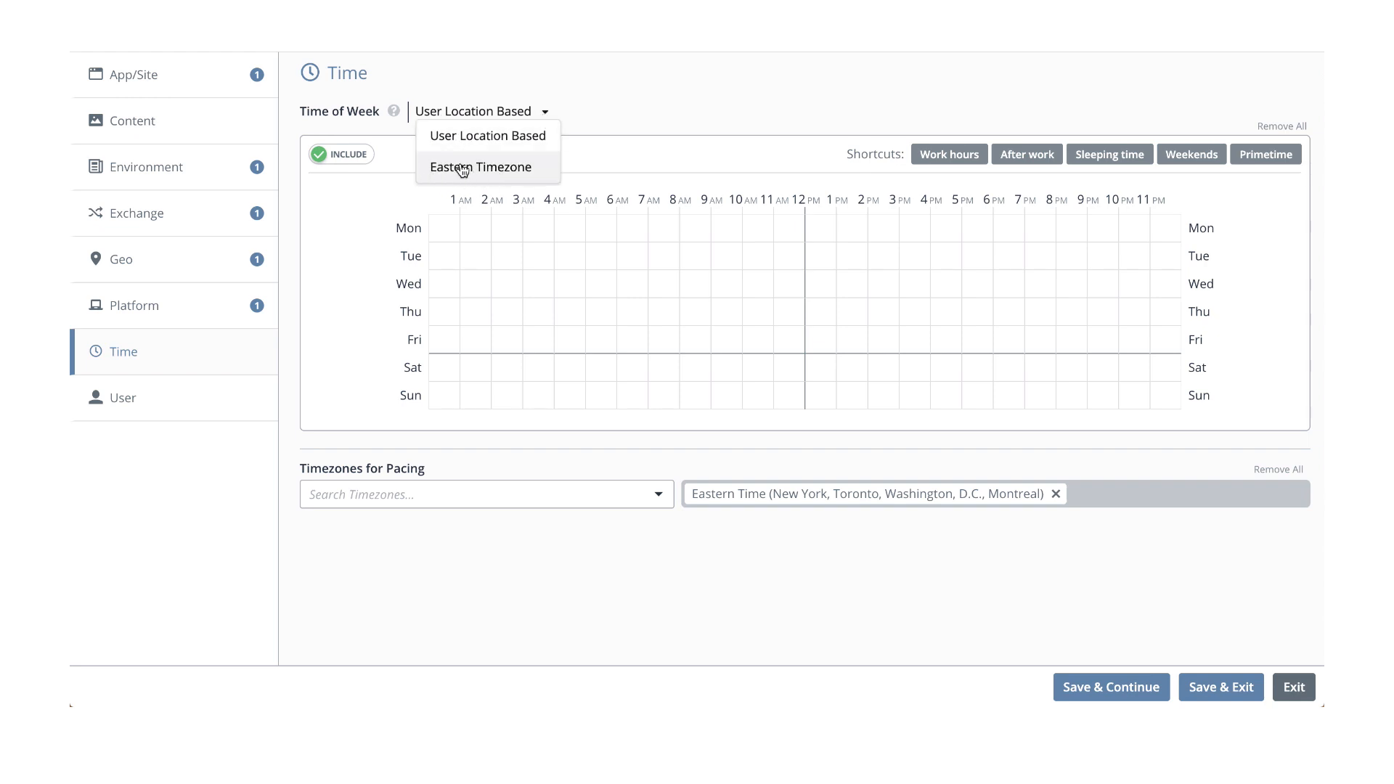
{"action": "left_click", "coordinate": [646, 148]}
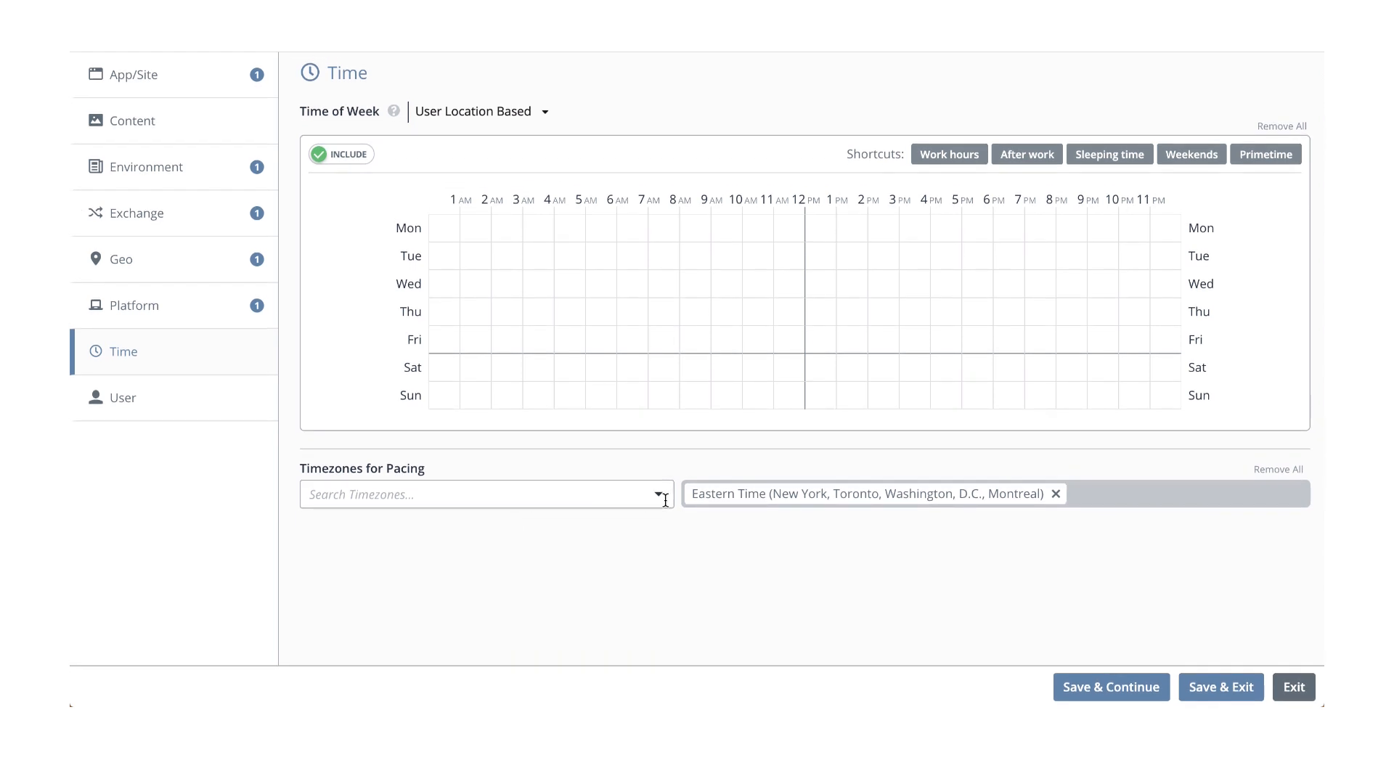
{"action": "left_click", "coordinate": [664, 499]}
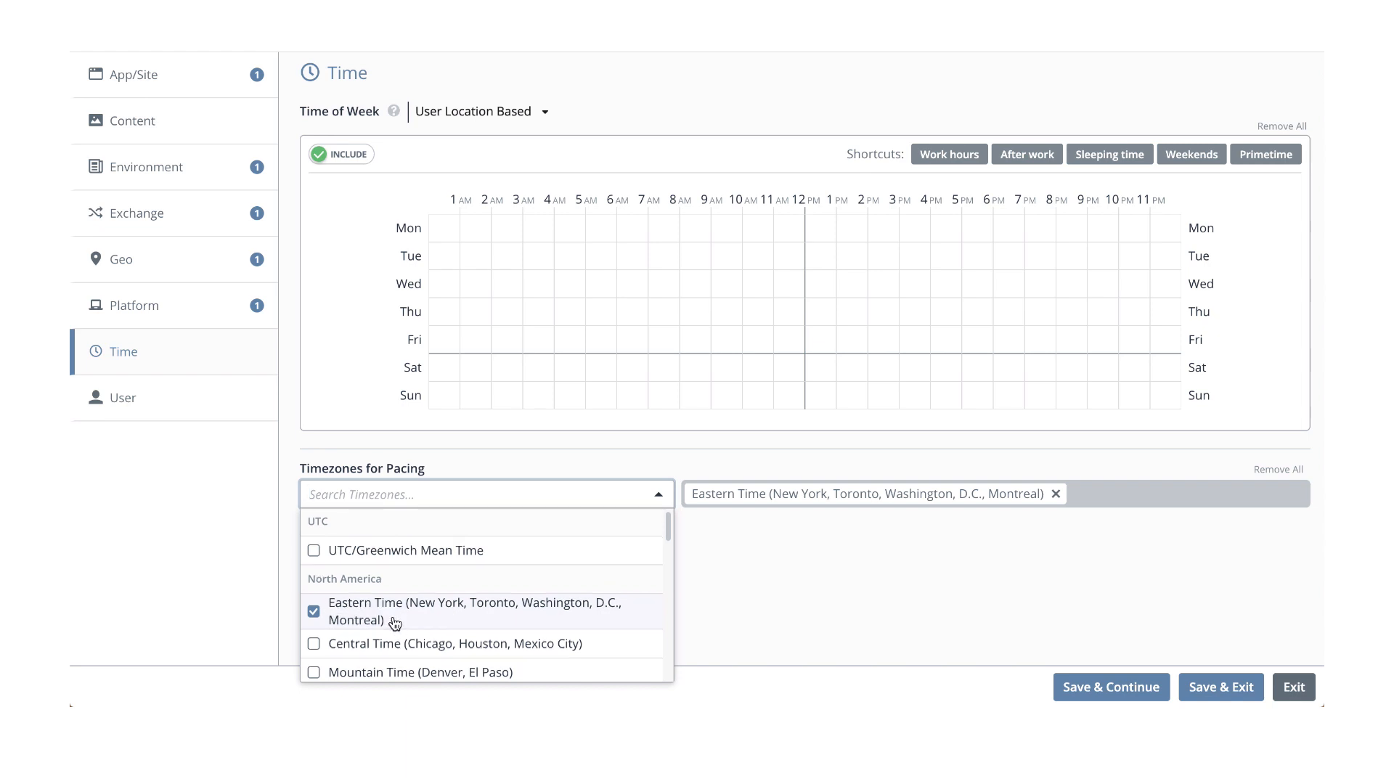
{"action": "scroll", "coordinate": [395, 624], "scroll_direction": "down", "scroll_amount": 1}
{"action": "scroll", "coordinate": [394, 623], "scroll_direction": "down", "scroll_amount": 1}
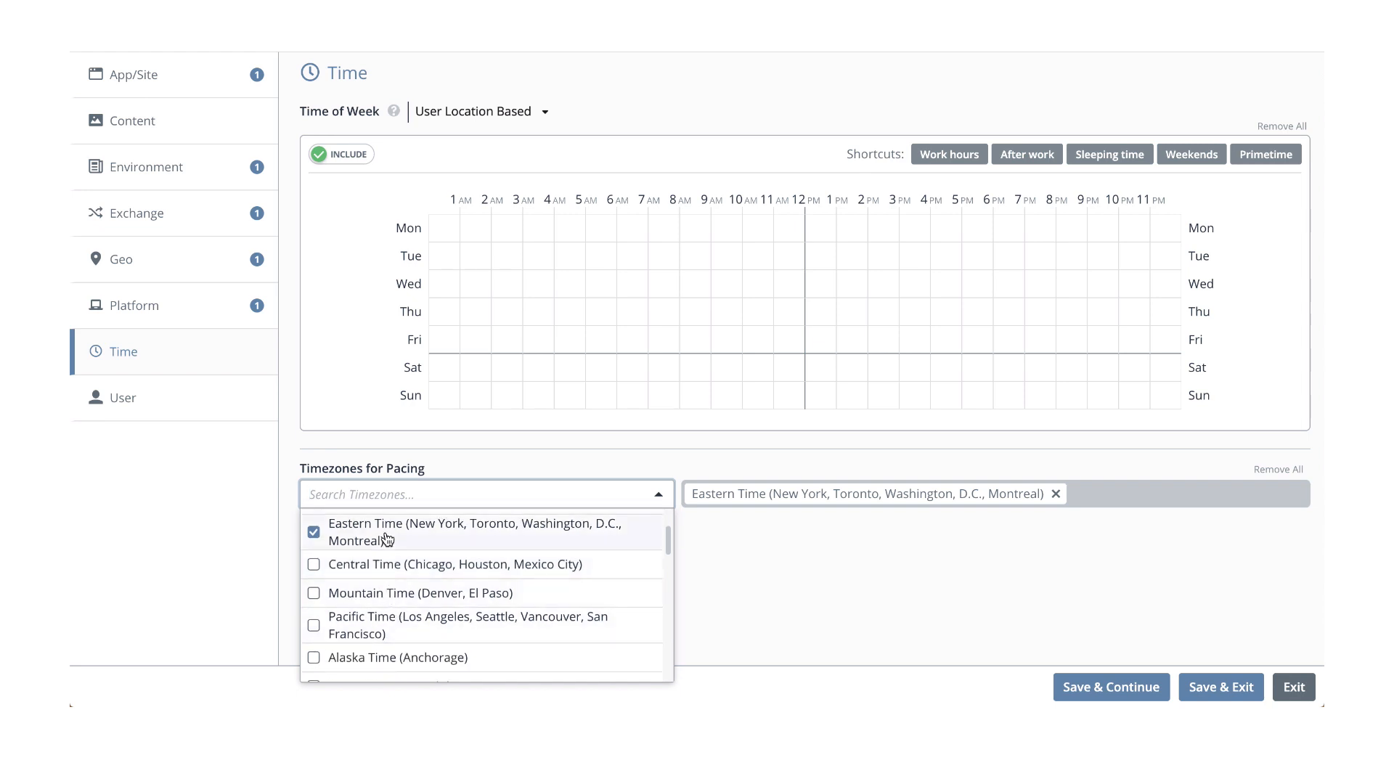
{"action": "scroll", "coordinate": [378, 600], "scroll_direction": "down", "scroll_amount": 1}
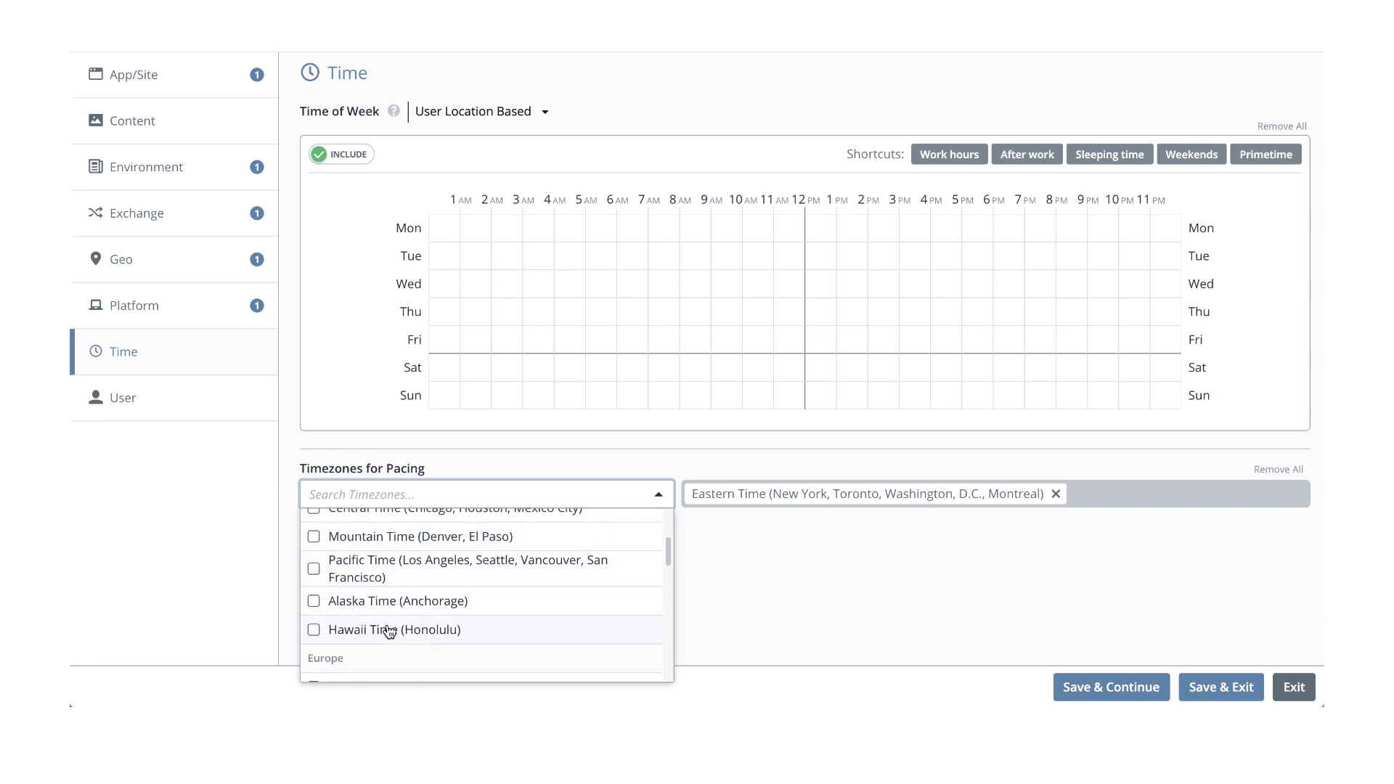
{"action": "scroll", "coordinate": [388, 614], "scroll_direction": "up", "scroll_amount": 2}
{"action": "scroll", "coordinate": [380, 581], "scroll_direction": "up", "scroll_amount": 1}
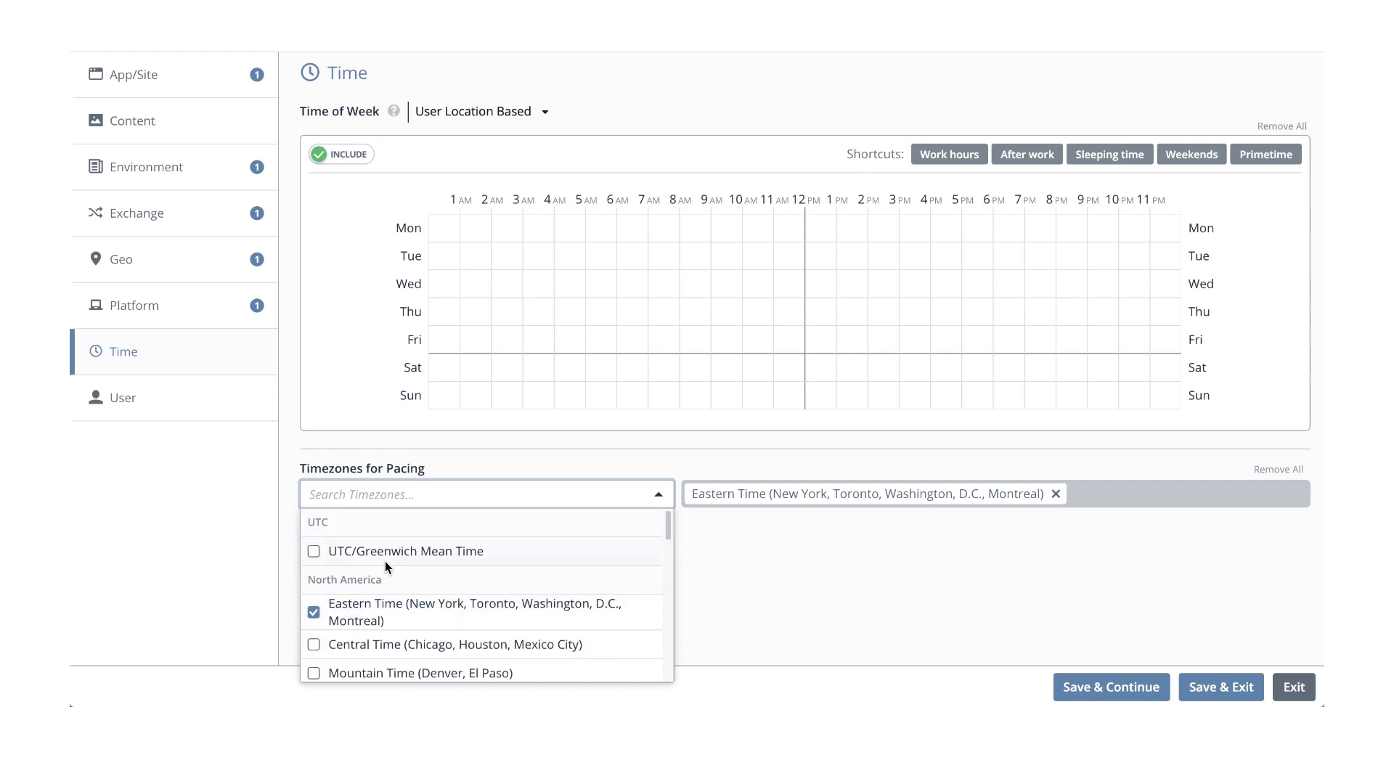
{"action": "left_click", "coordinate": [732, 553]}
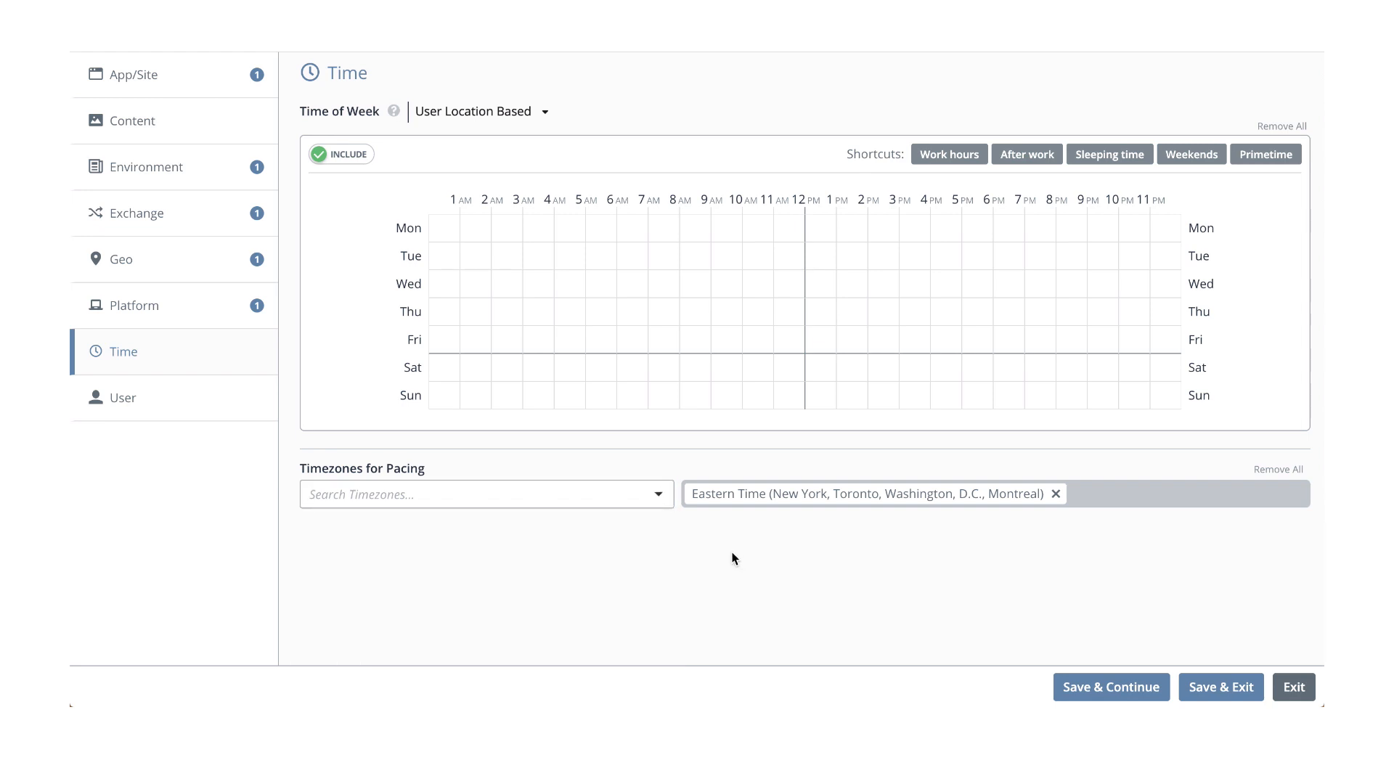
Review the User targeting fields and look into the Your Segments and BlueKai segment groups
{"action": "left_click", "coordinate": [190, 409]}
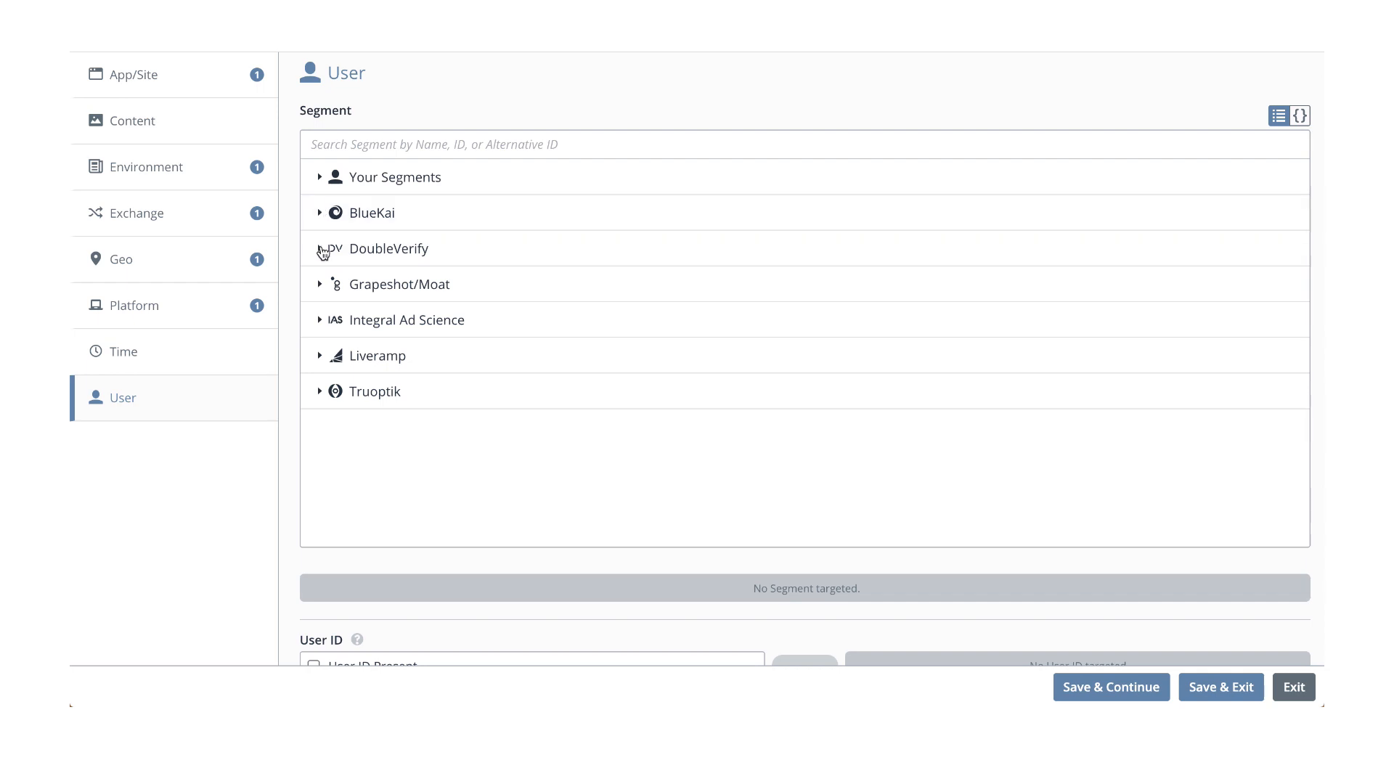
{"action": "scroll", "coordinate": [438, 436], "scroll_direction": "down", "scroll_amount": 4}
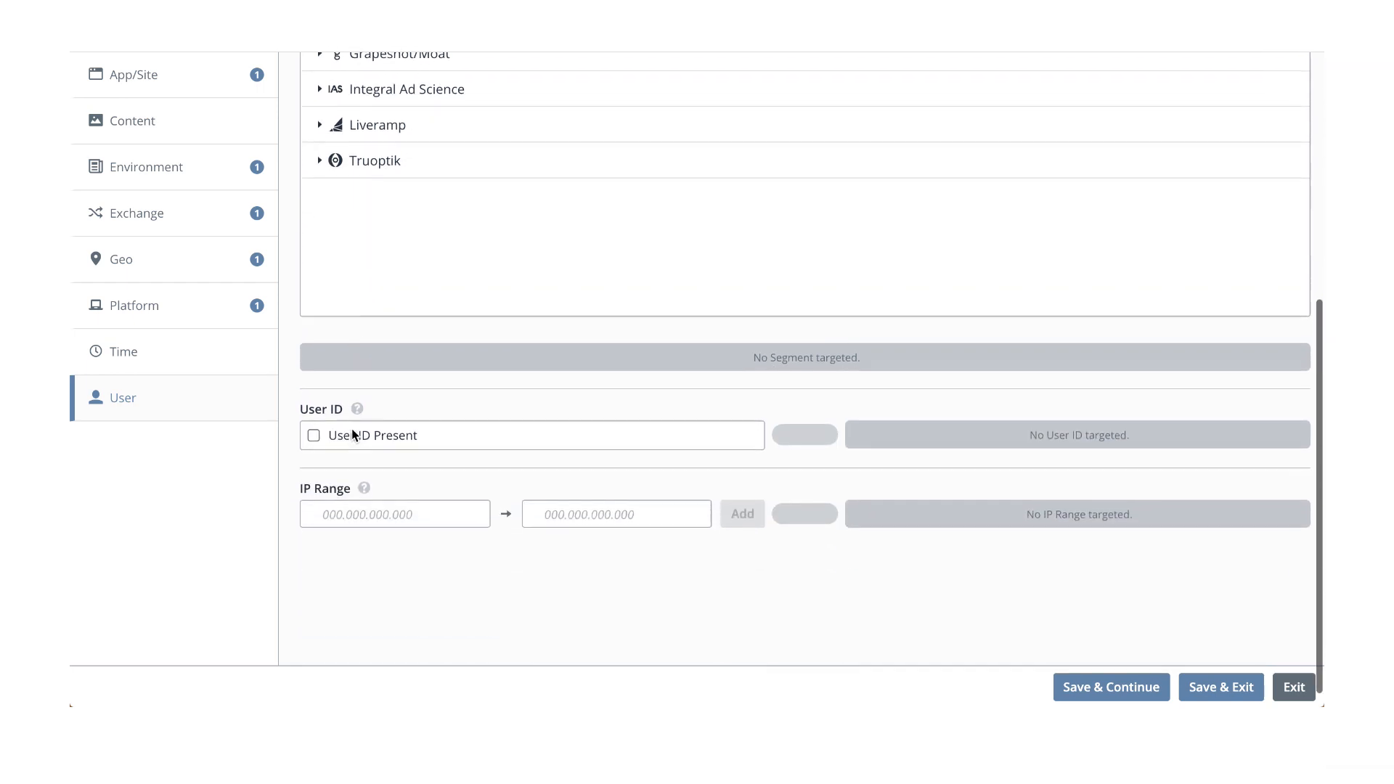
{"action": "scroll", "coordinate": [343, 445], "scroll_direction": "up", "scroll_amount": 5}
{"action": "left_click", "coordinate": [324, 296]}
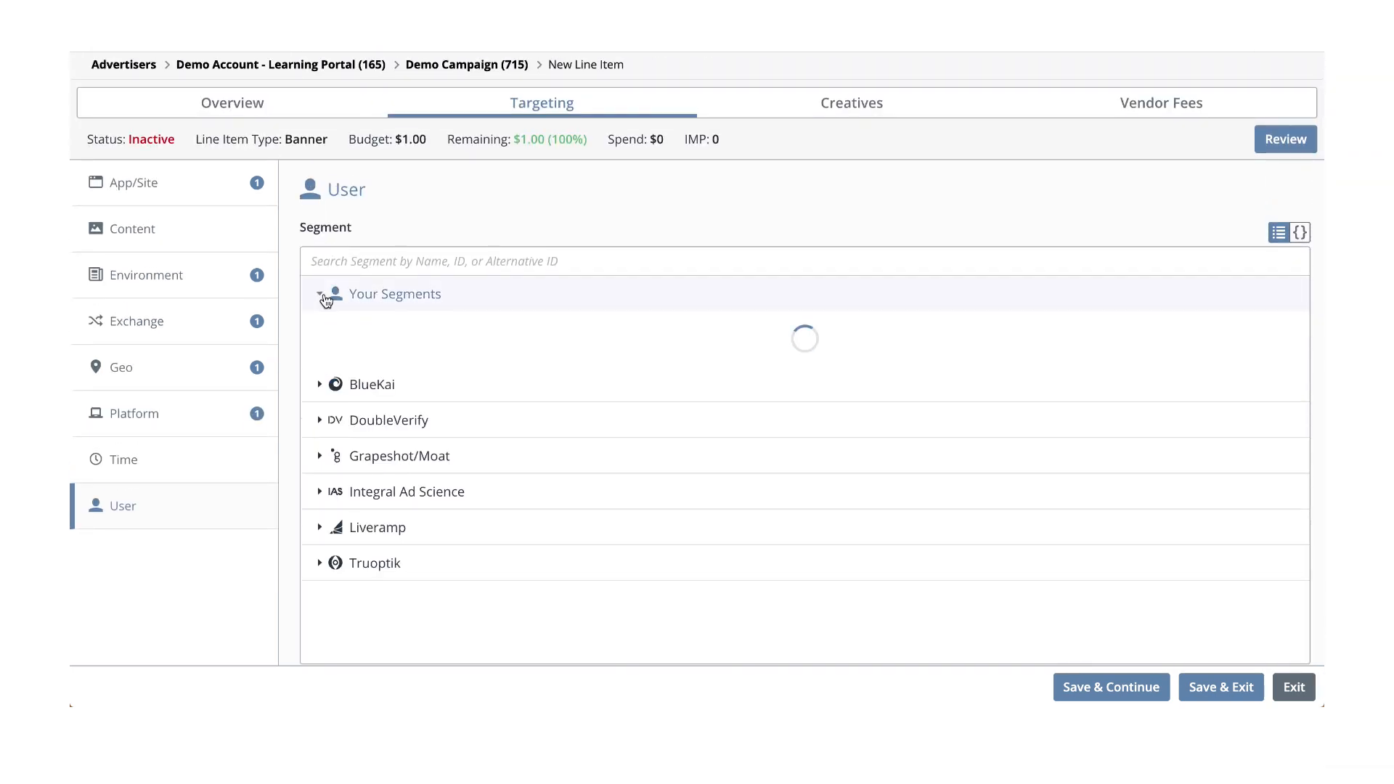
{"action": "left_click", "coordinate": [324, 296]}
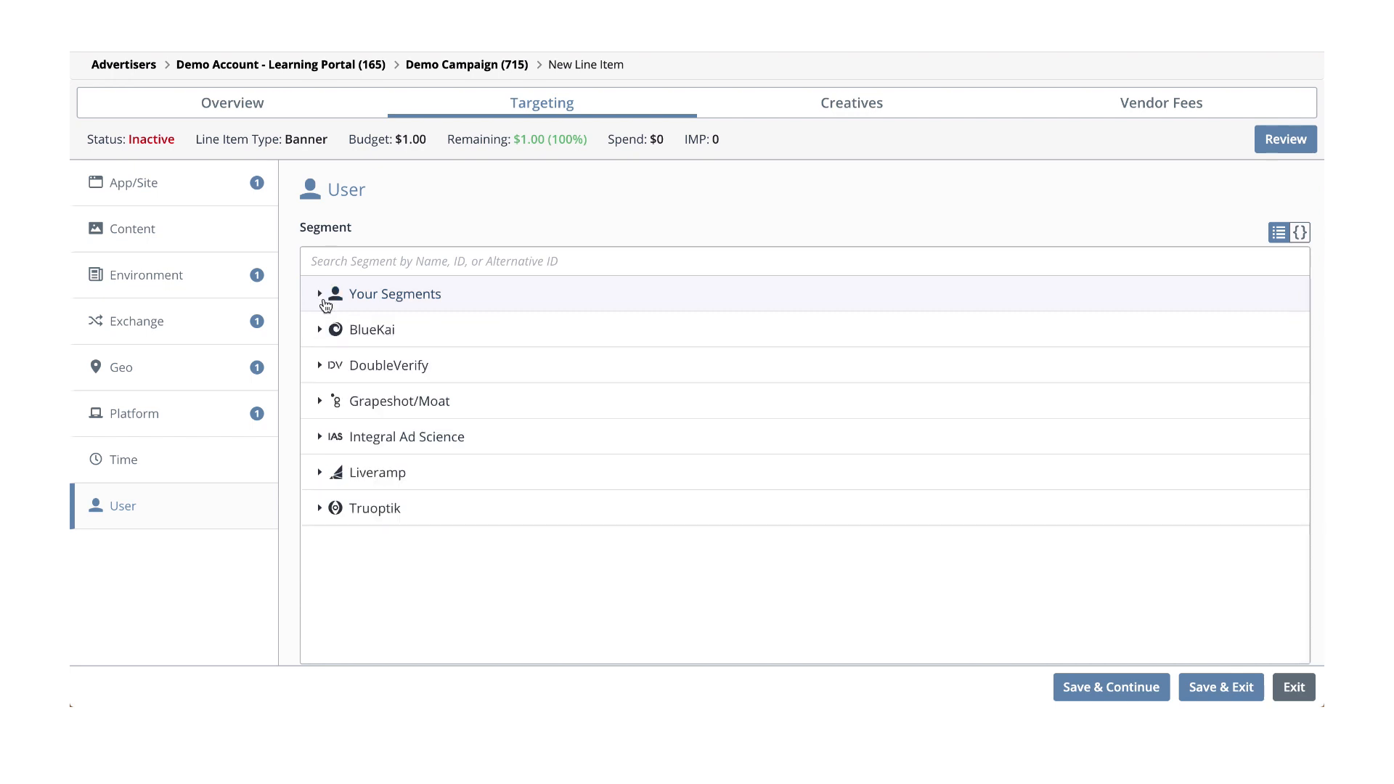
{"action": "left_click", "coordinate": [320, 331]}
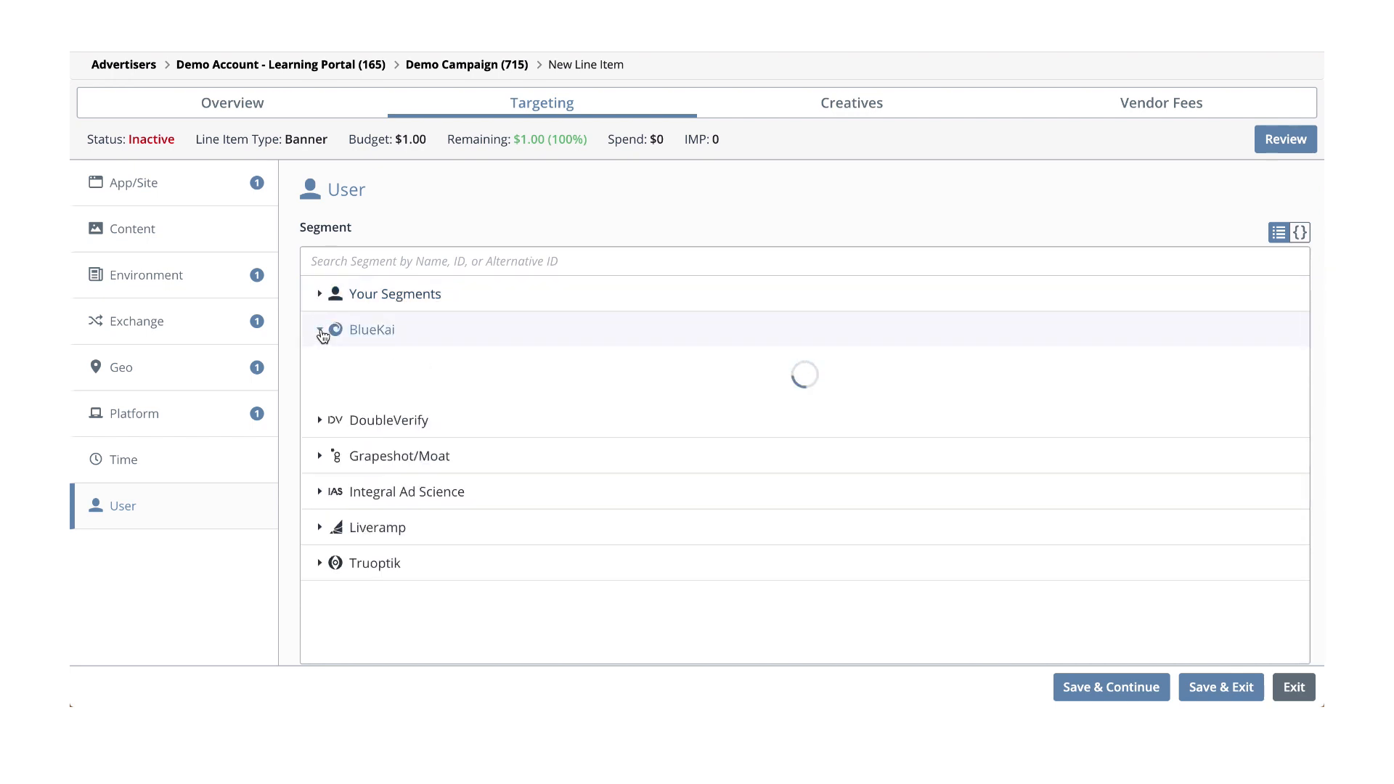
{"action": "left_click", "coordinate": [324, 332]}
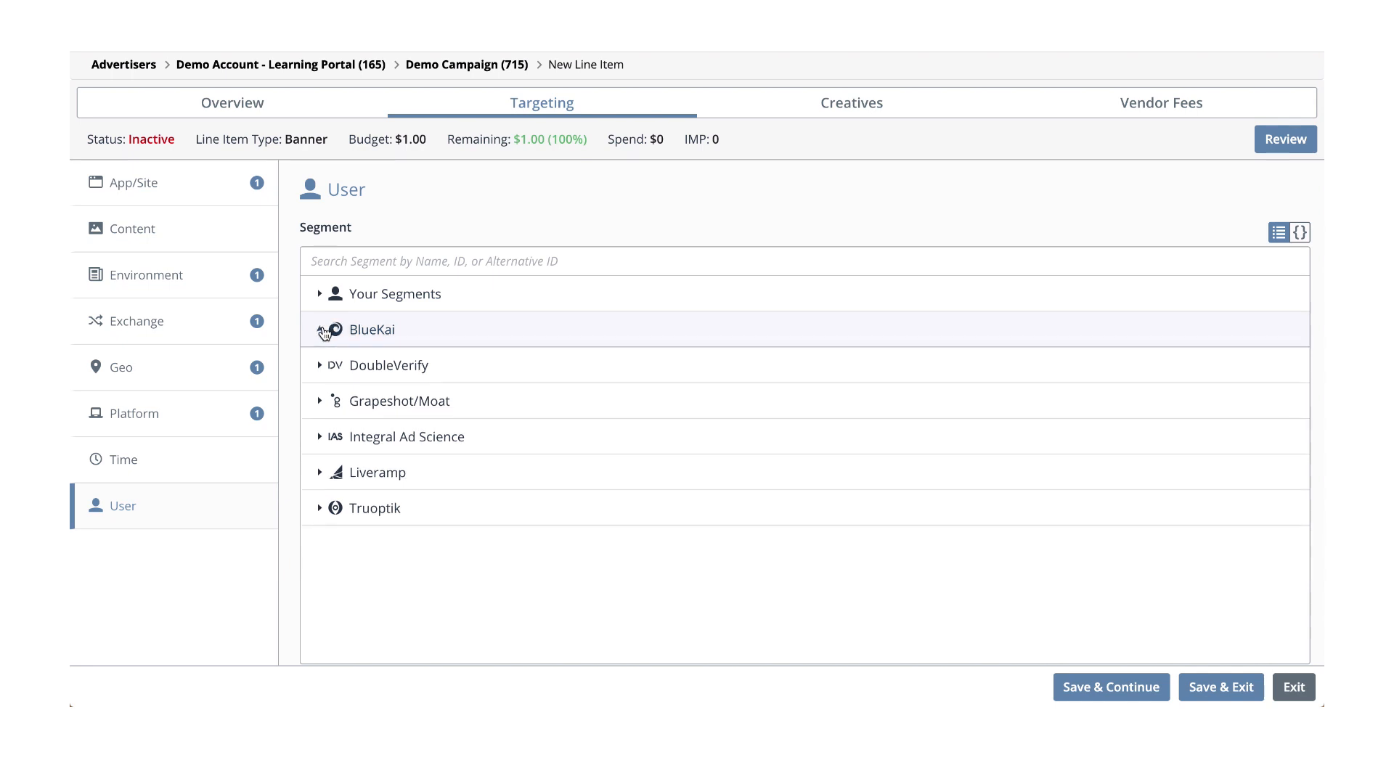
Target User ID Present in the User targeting and keep it set to Include
{"action": "scroll", "coordinate": [389, 391], "scroll_direction": "down", "scroll_amount": 5}
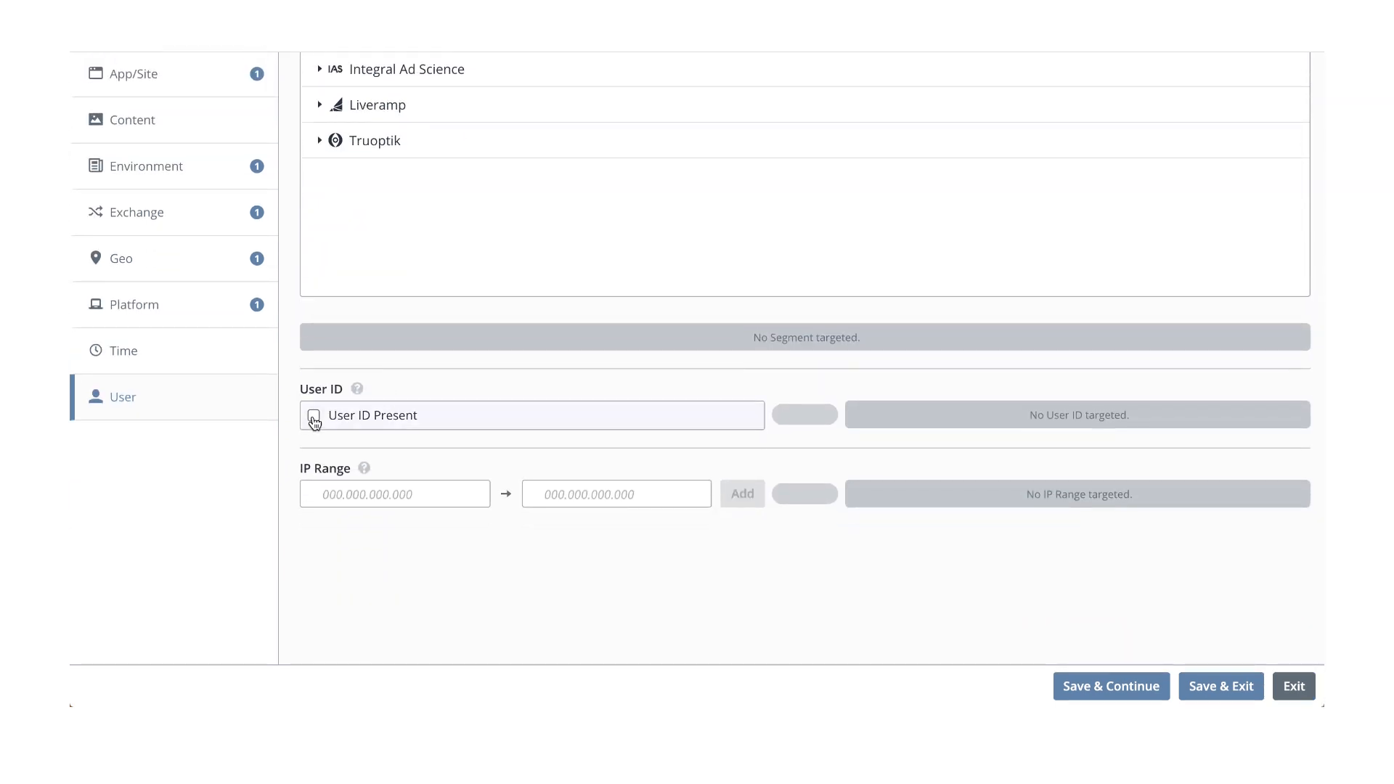
{"action": "left_click", "coordinate": [314, 418]}
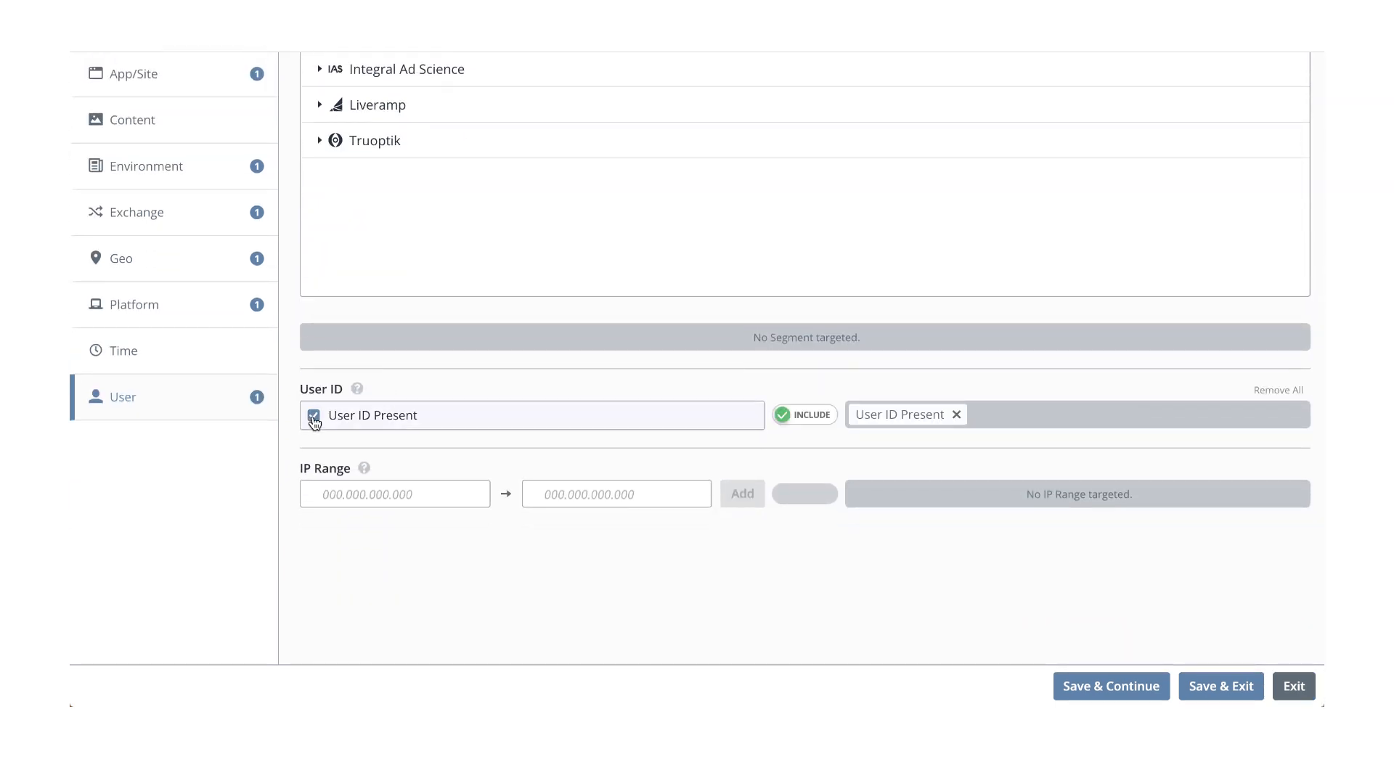
{"action": "left_click", "coordinate": [814, 421]}
{"action": "left_click", "coordinate": [790, 425]}
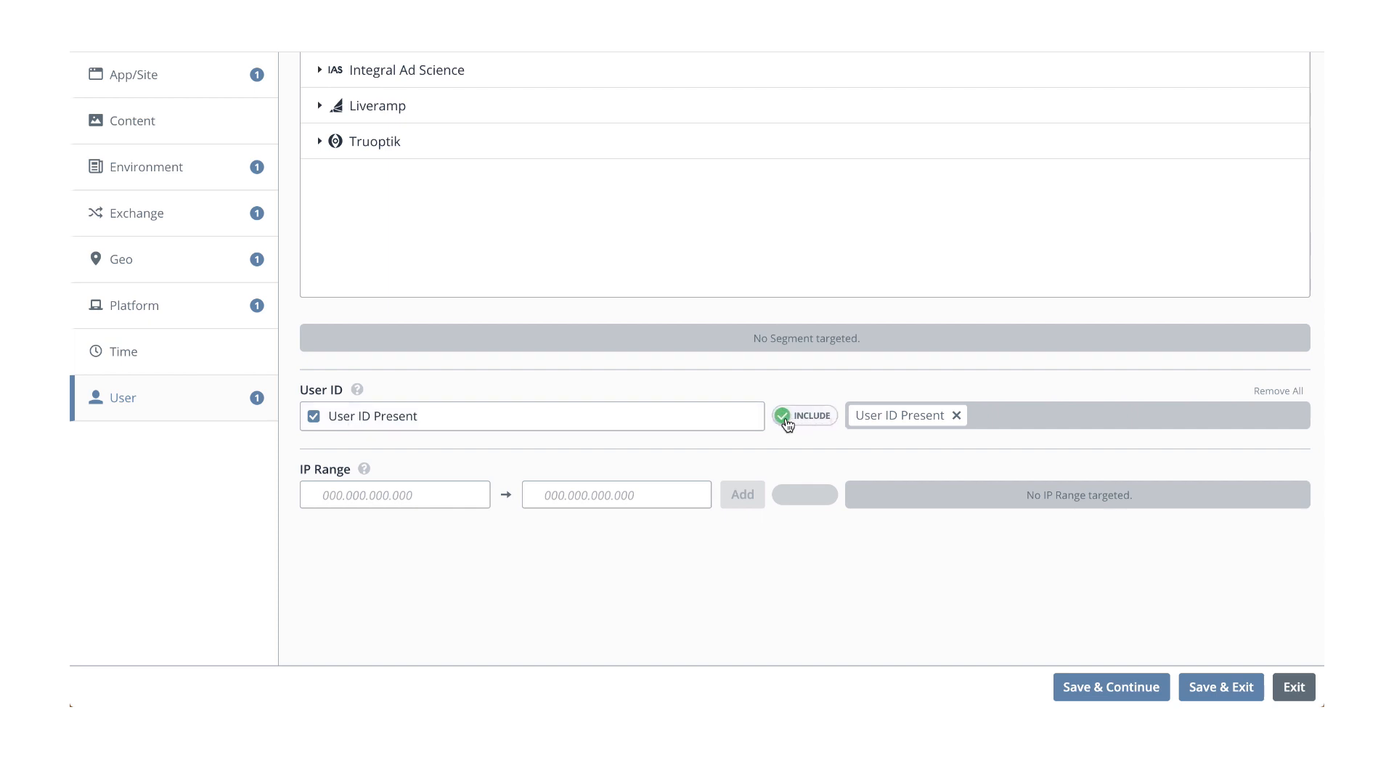
Open the targeting review for the line item and examine its Targeting Summary
{"action": "scroll", "coordinate": [437, 435], "scroll_direction": "up", "scroll_amount": 5}
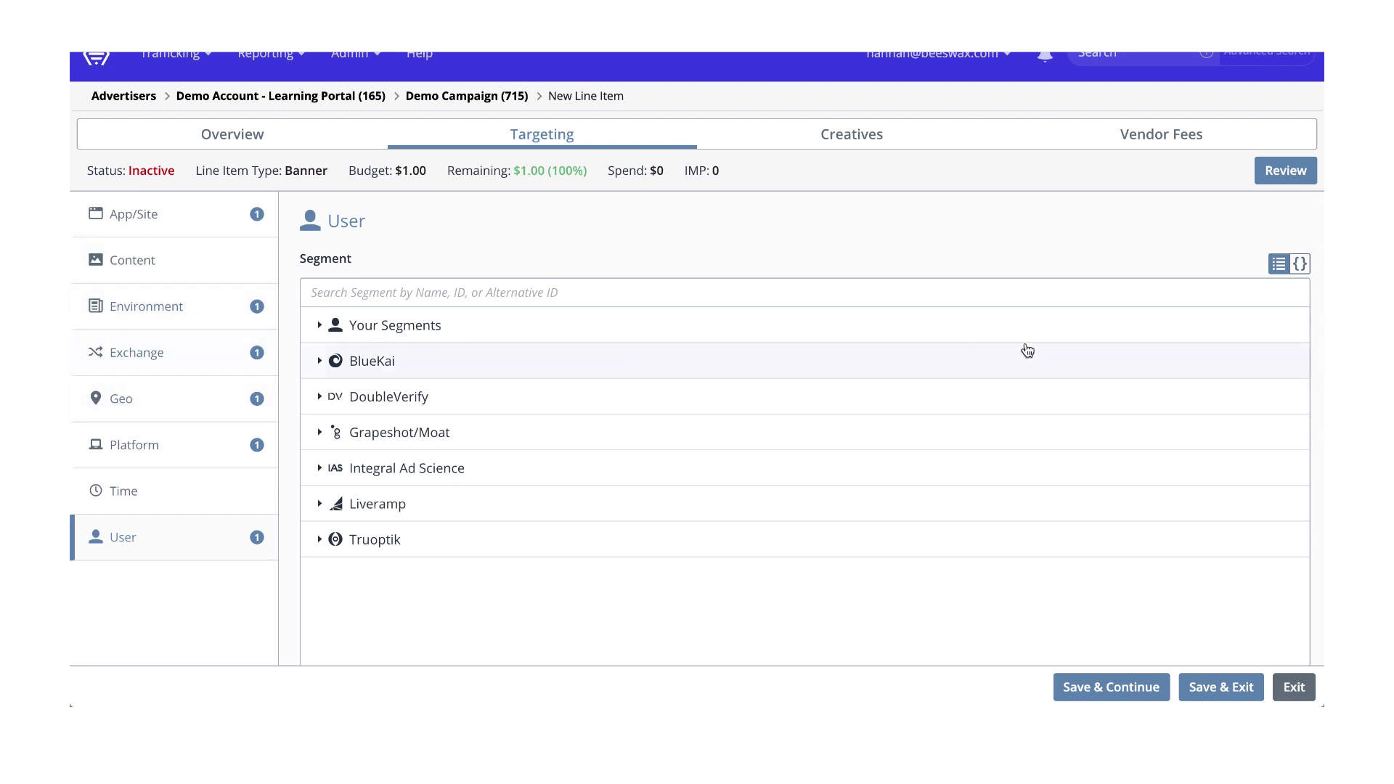
{"action": "left_click", "coordinate": [1286, 174]}
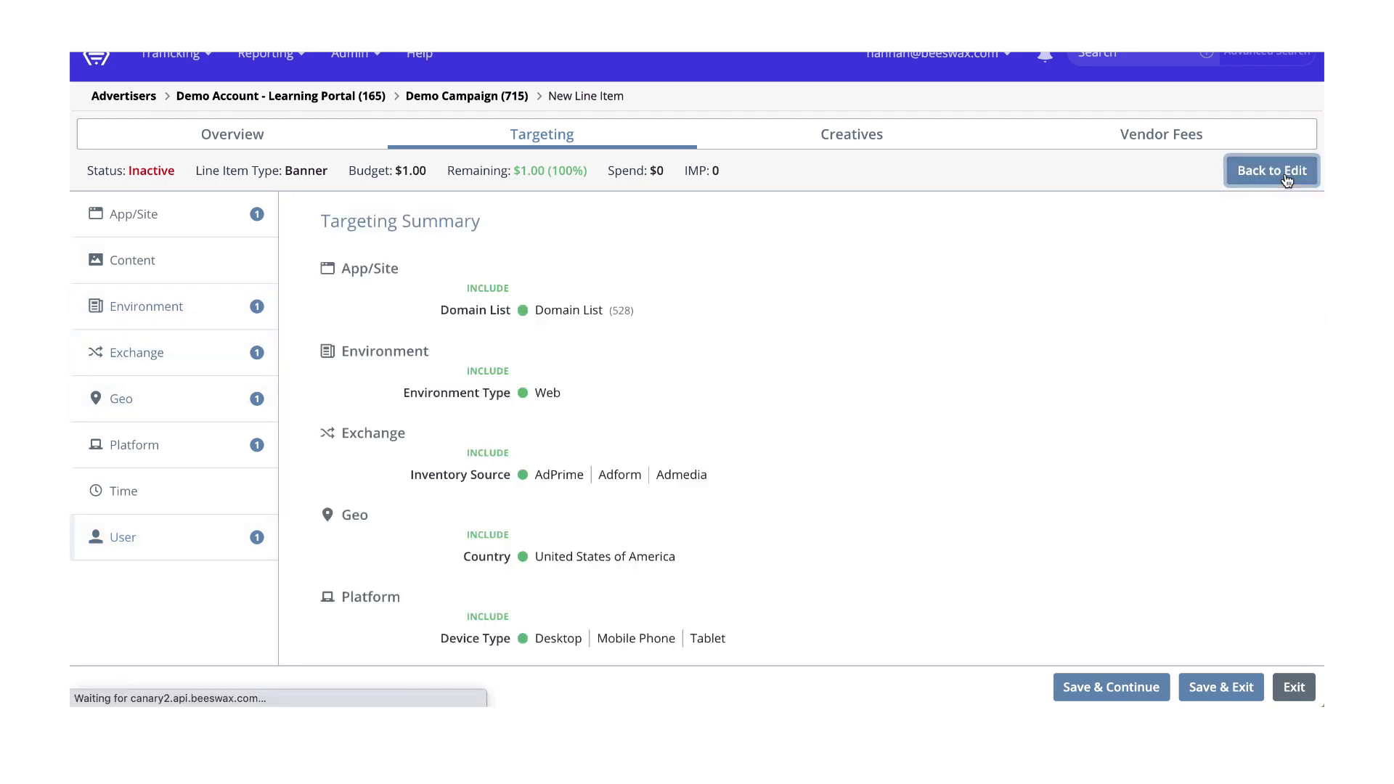
{"action": "scroll", "coordinate": [812, 351], "scroll_direction": "down", "scroll_amount": 3}
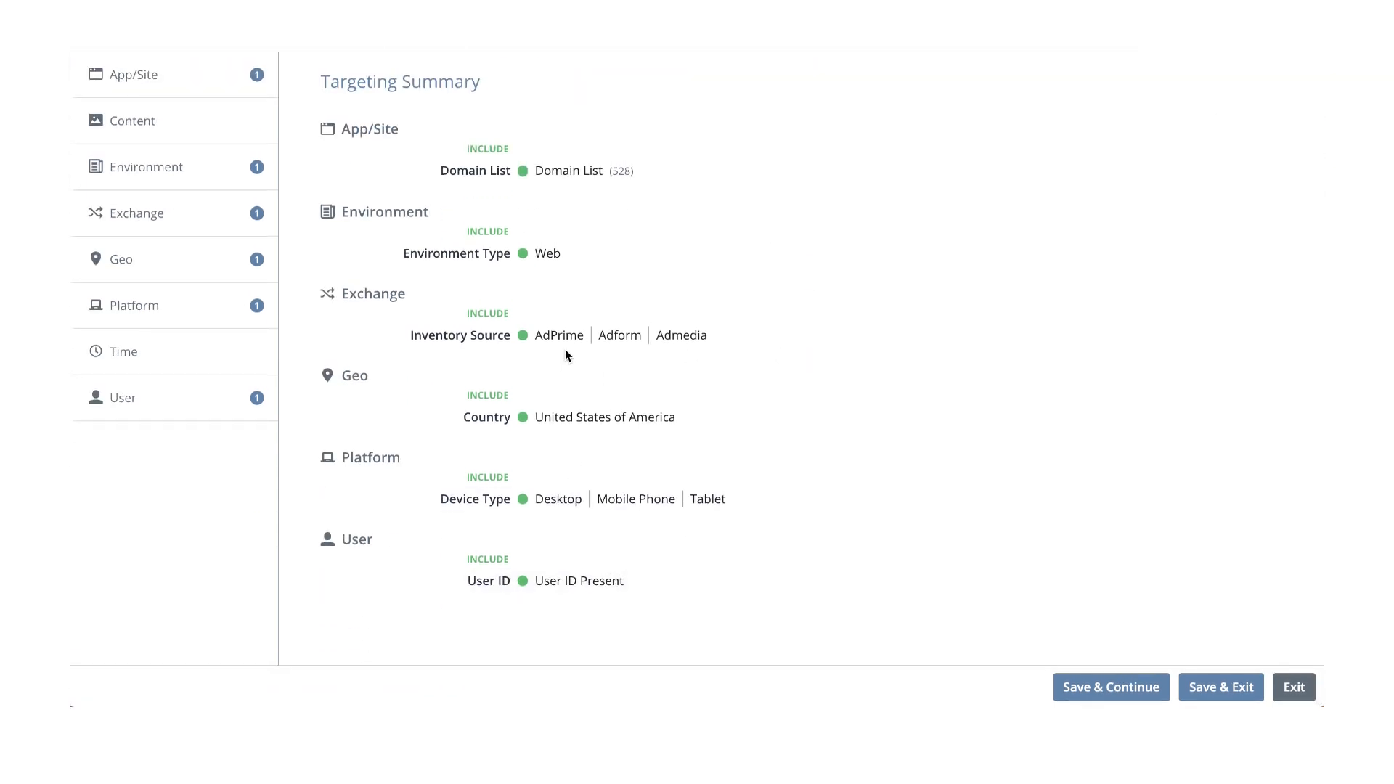
{"action": "scroll", "coordinate": [755, 271], "scroll_direction": "up", "scroll_amount": 2}
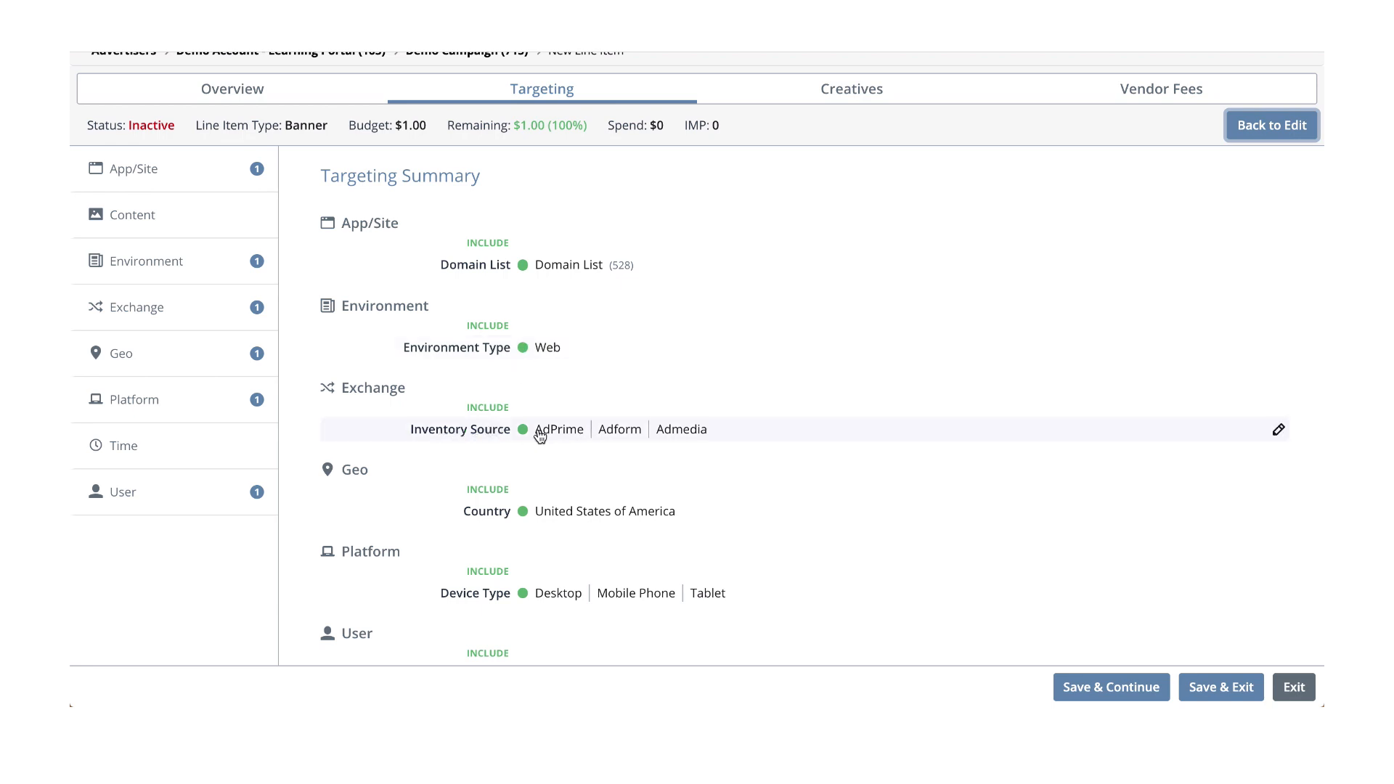
Remove AdPrime from the Exchange Inventory Source targeting via the summary and return to the targeting review
{"action": "left_click", "coordinate": [1277, 434]}
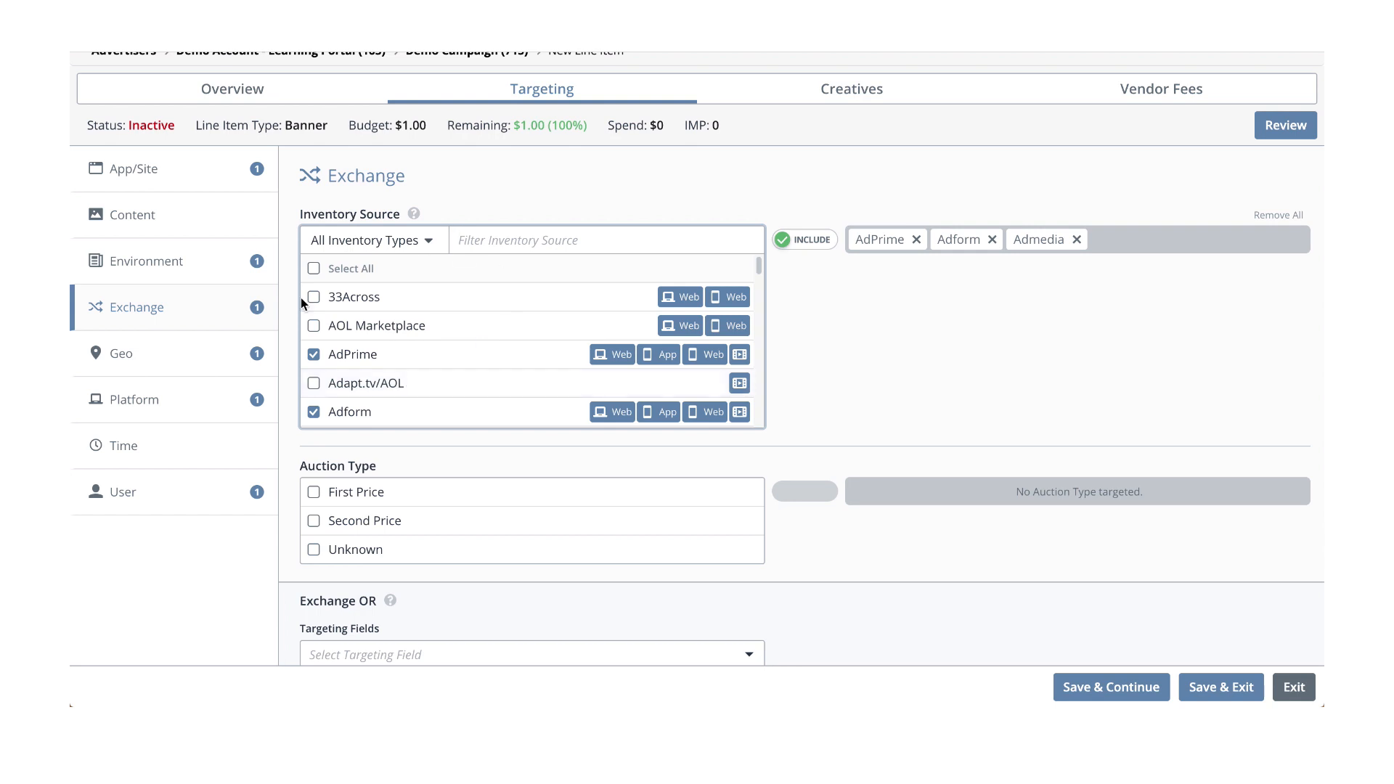
{"action": "left_click", "coordinate": [314, 355]}
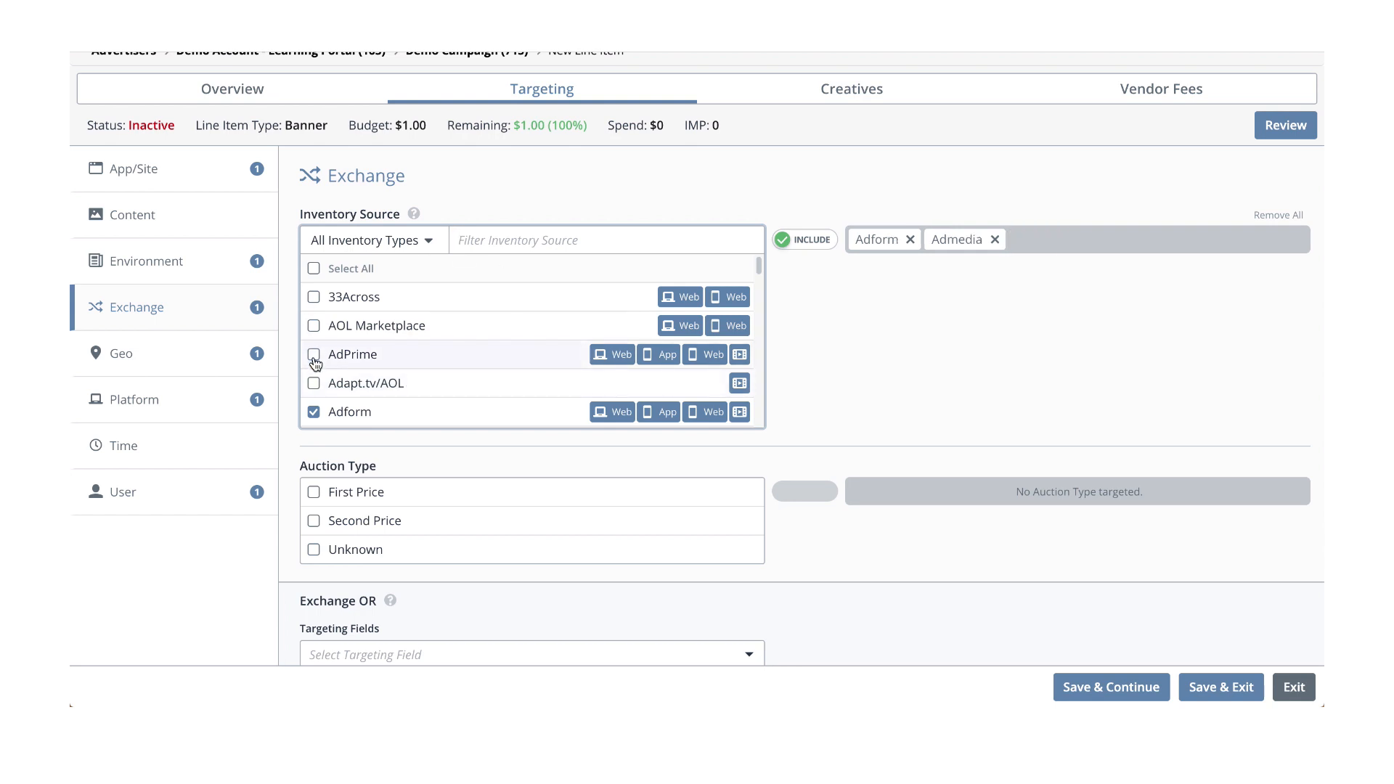
{"action": "left_click", "coordinate": [1286, 125]}
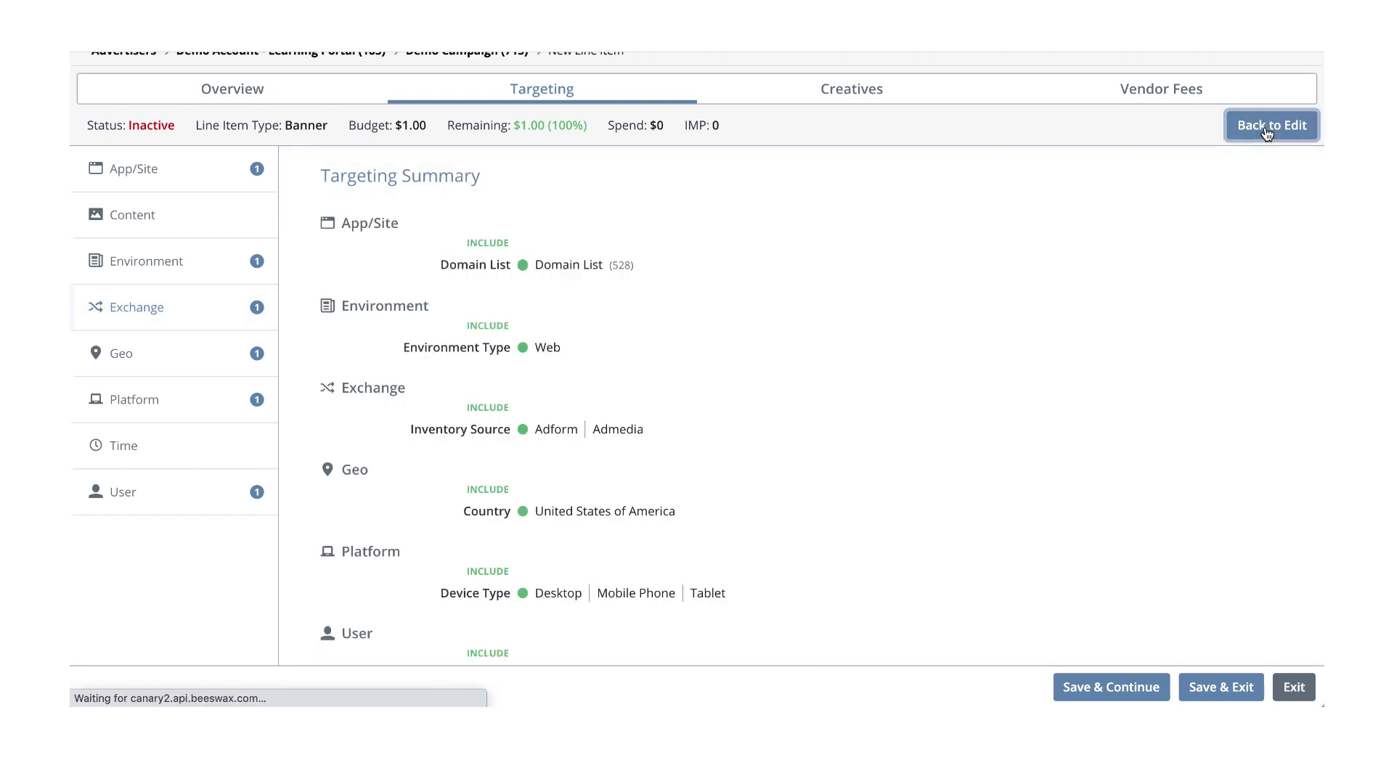
{"action": "scroll", "coordinate": [675, 324], "scroll_direction": "down", "scroll_amount": 1}
{"action": "scroll", "coordinate": [678, 329], "scroll_direction": "down", "scroll_amount": 1}
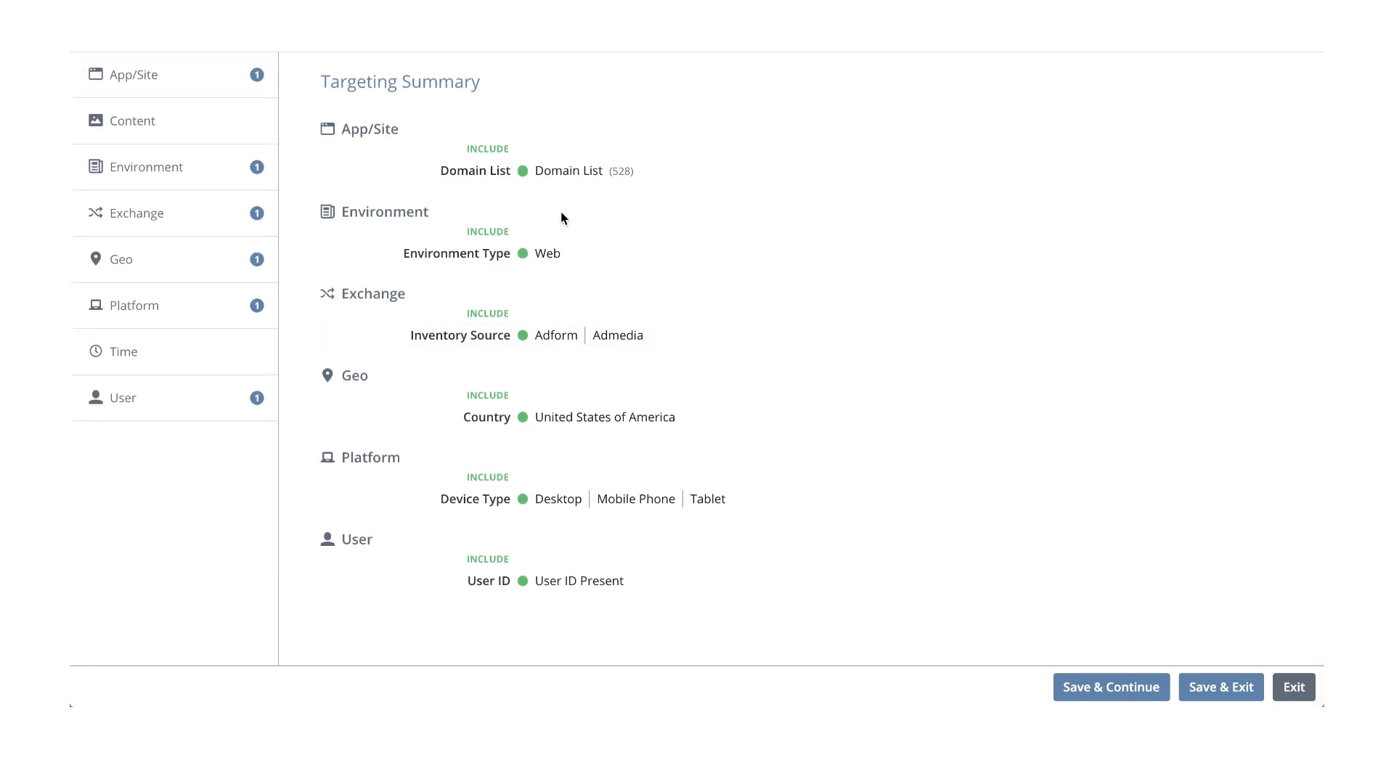
Reopen the App/Site targeting and add App Bundle List and App ID List as App/Site OR targeting fields
{"action": "left_click", "coordinate": [559, 173]}
{"action": "scroll", "coordinate": [494, 463], "scroll_direction": "down", "scroll_amount": 15}
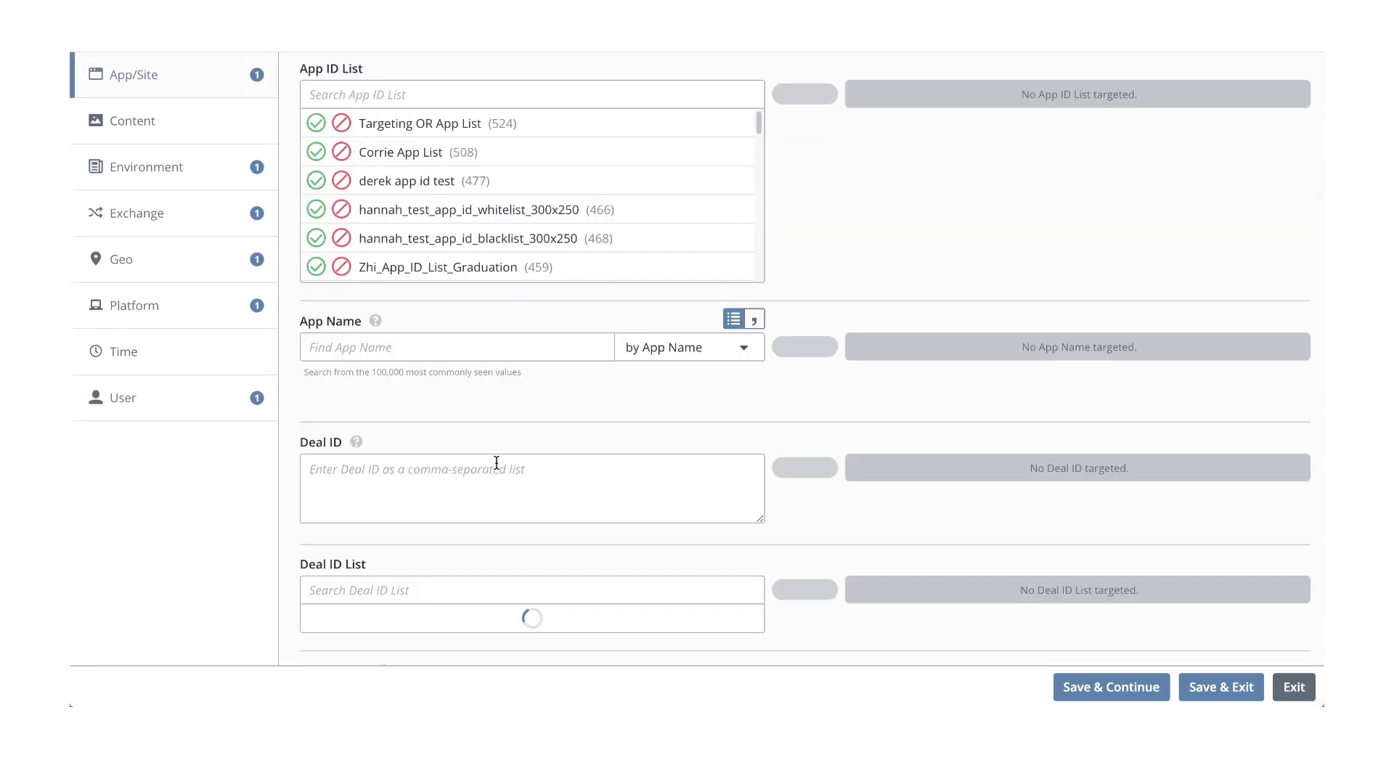
{"action": "scroll", "coordinate": [497, 465], "scroll_direction": "down", "scroll_amount": 2}
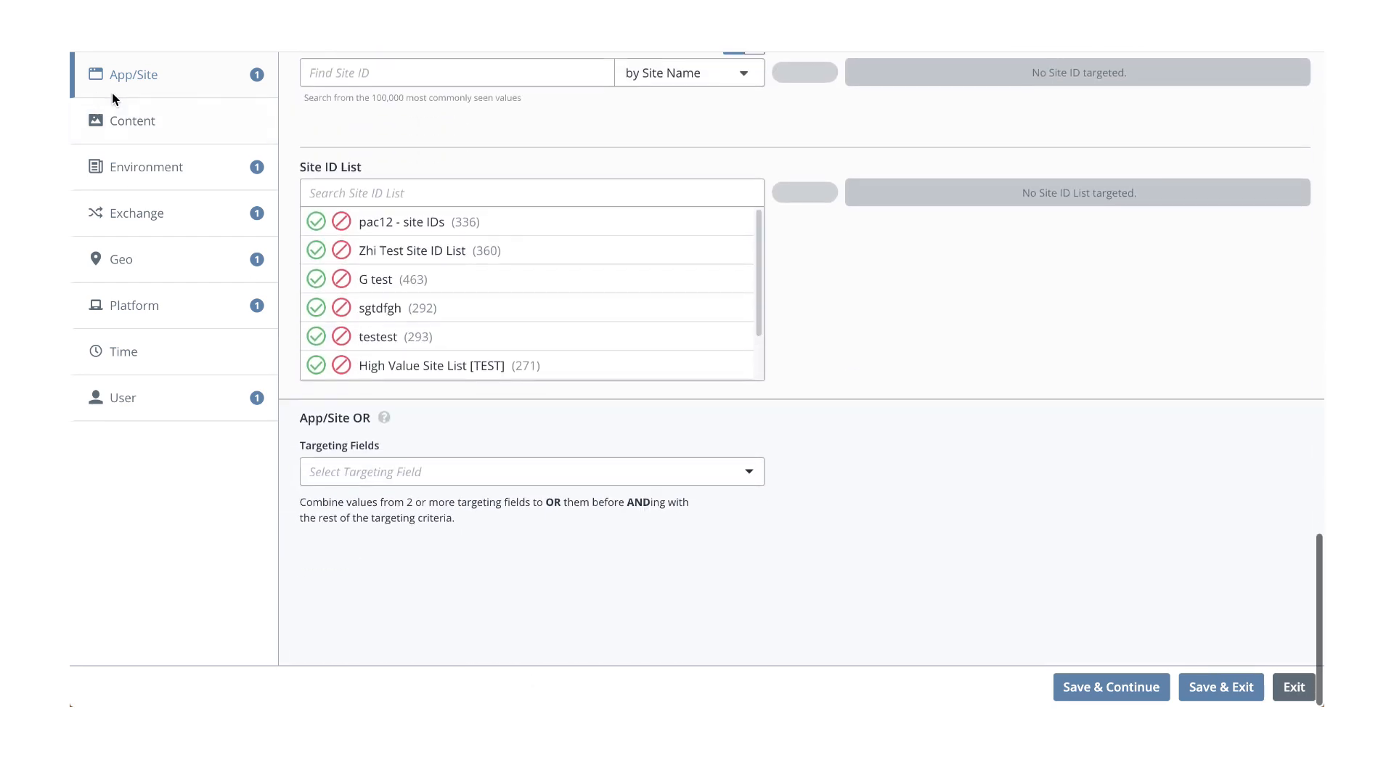
{"action": "scroll", "coordinate": [138, 241], "scroll_direction": "up", "scroll_amount": 6}
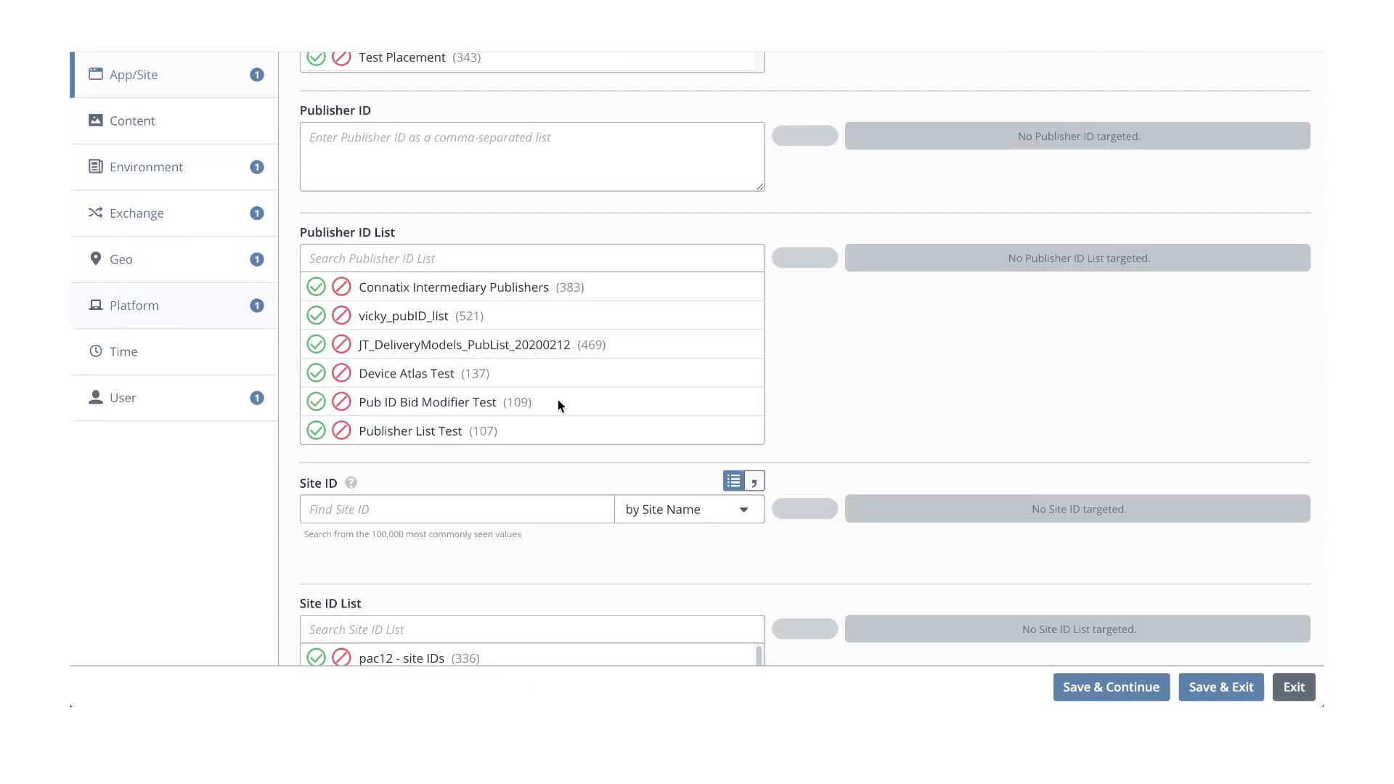
{"action": "scroll", "coordinate": [560, 399], "scroll_direction": "down", "scroll_amount": 6}
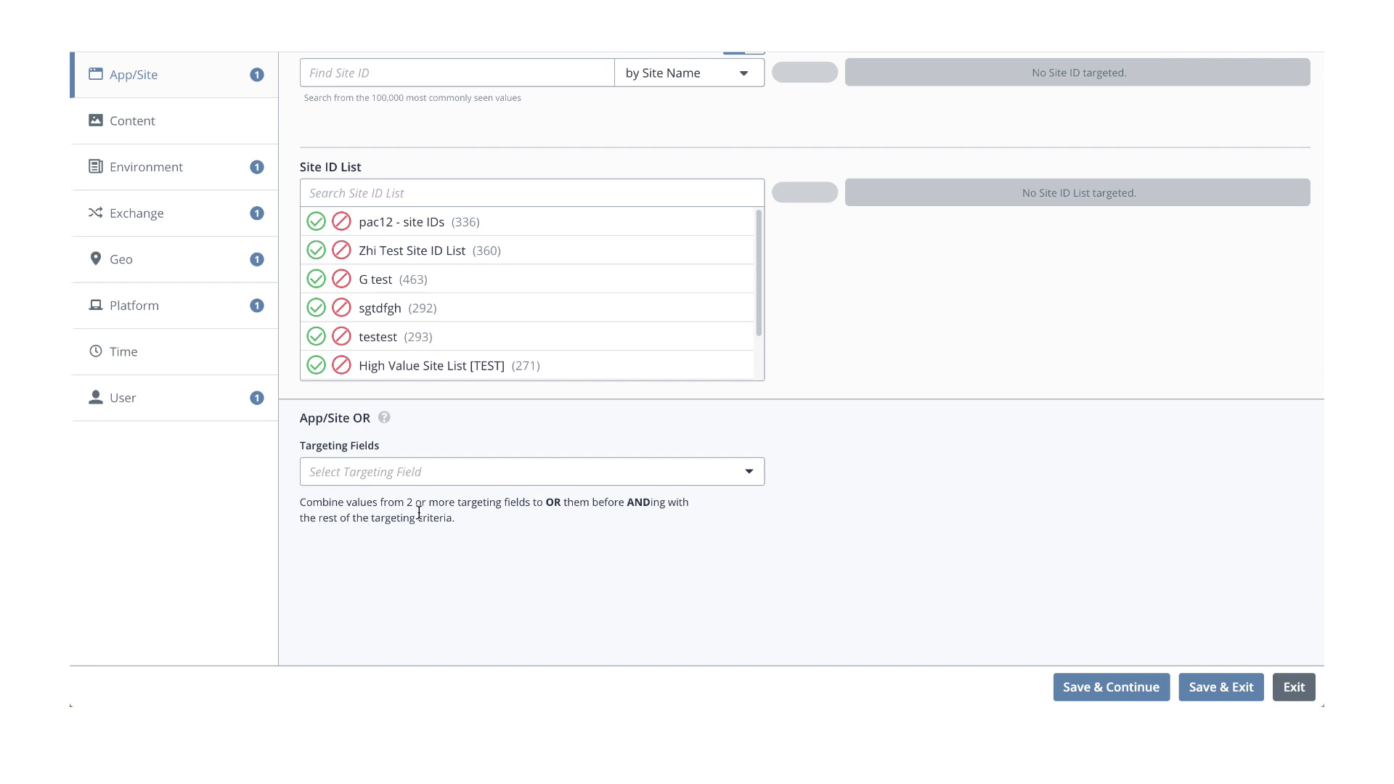
{"action": "left_click", "coordinate": [375, 473]}
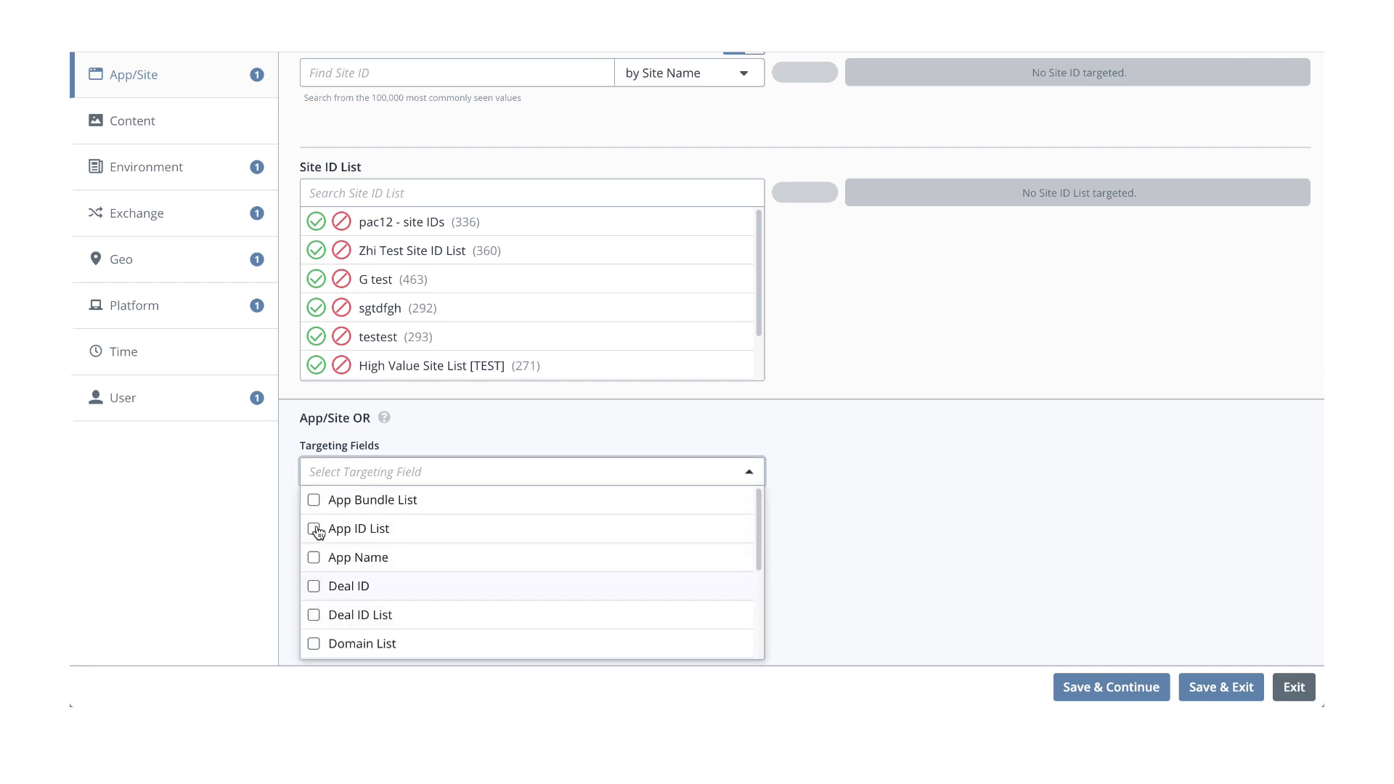
{"action": "left_click", "coordinate": [315, 503]}
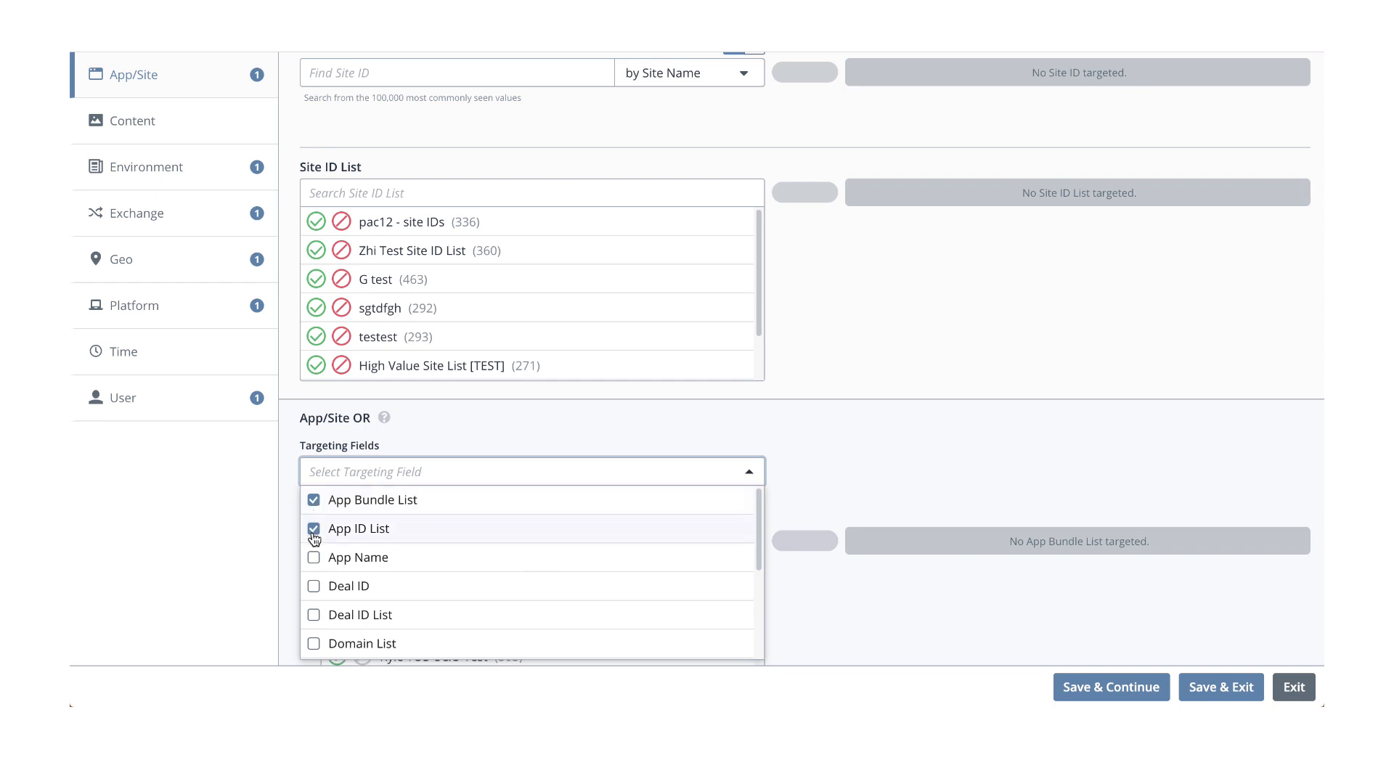
{"action": "left_click", "coordinate": [914, 443]}
Include App Bundle List (527) and Targeting OR App List (524) in the corresponding App/Site OR fields
{"action": "scroll", "coordinate": [813, 463], "scroll_direction": "down", "scroll_amount": 2}
{"action": "left_click", "coordinate": [337, 412]}
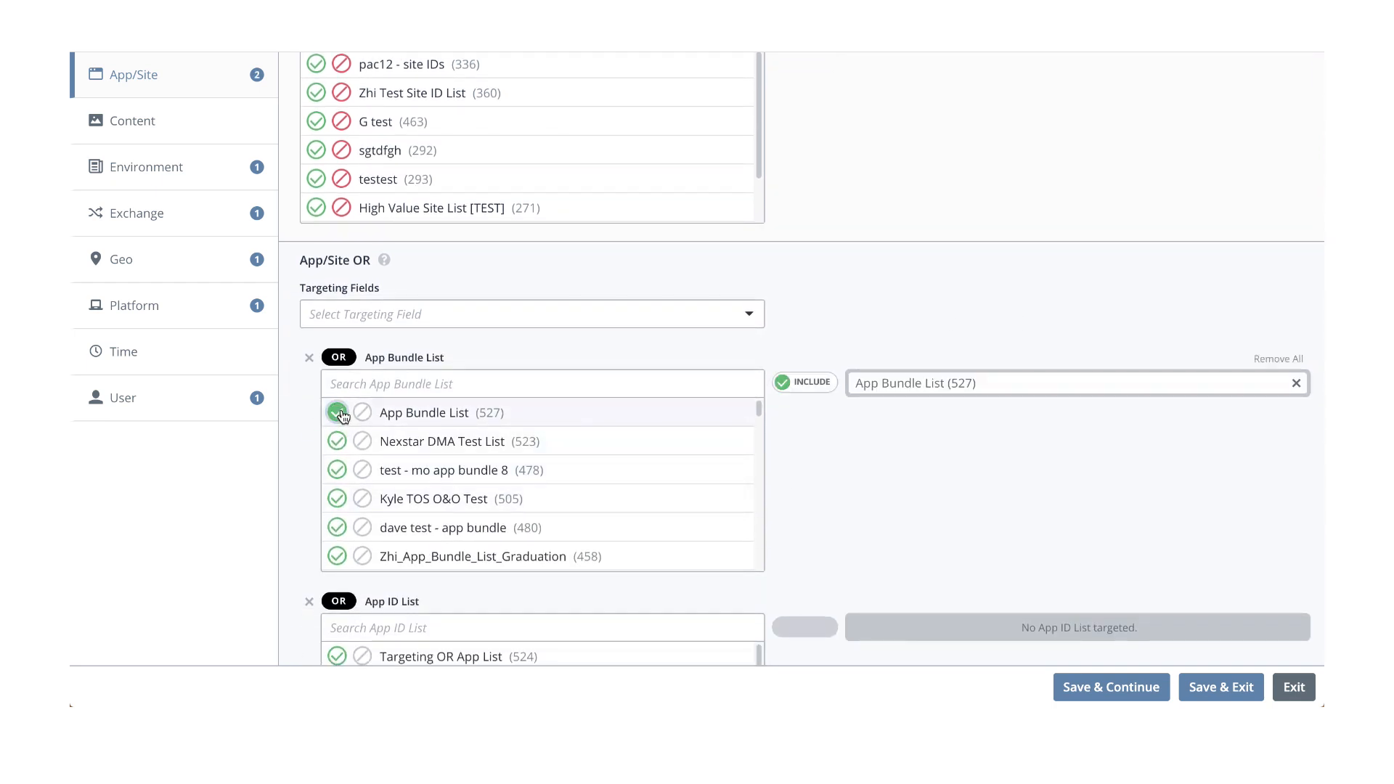
{"action": "scroll", "coordinate": [934, 477], "scroll_direction": "down", "scroll_amount": 2}
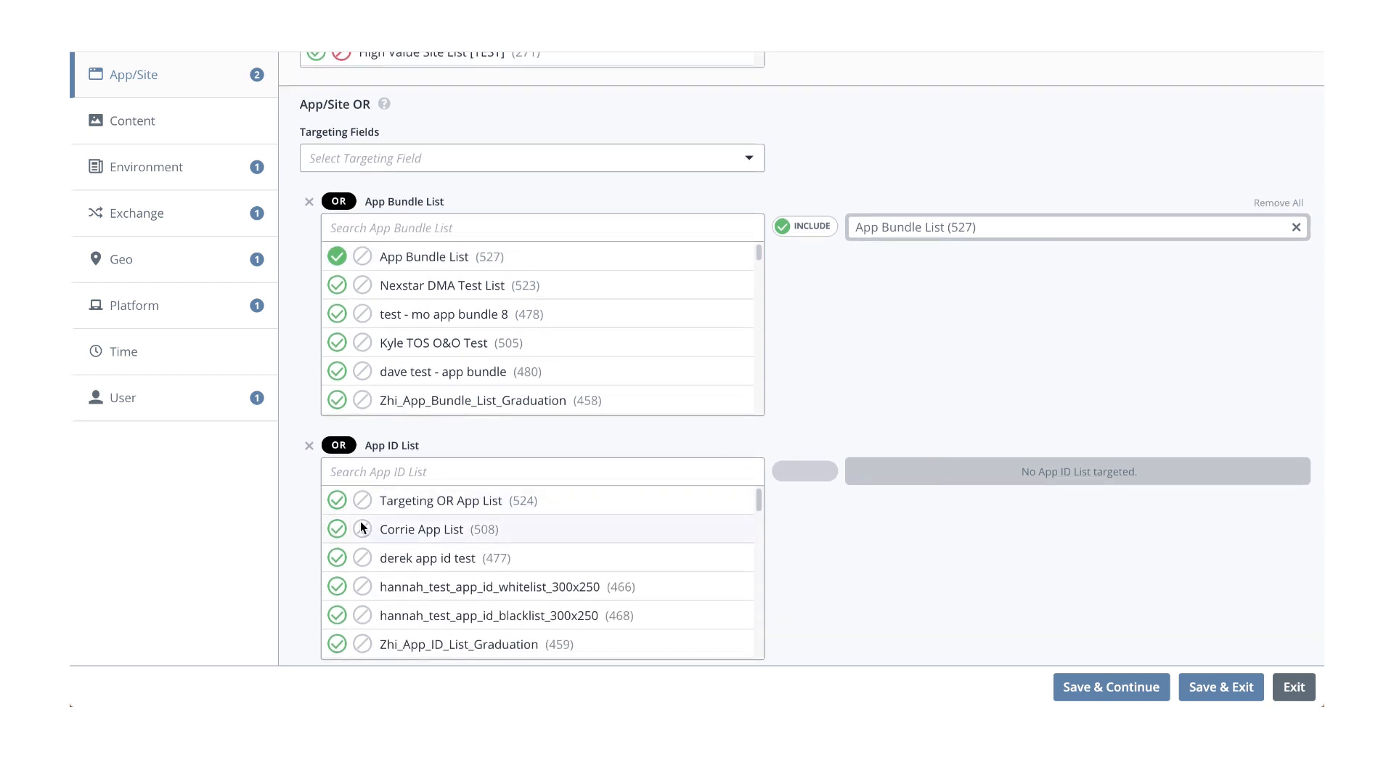
{"action": "scroll", "coordinate": [363, 521], "scroll_direction": "up", "scroll_amount": 1}
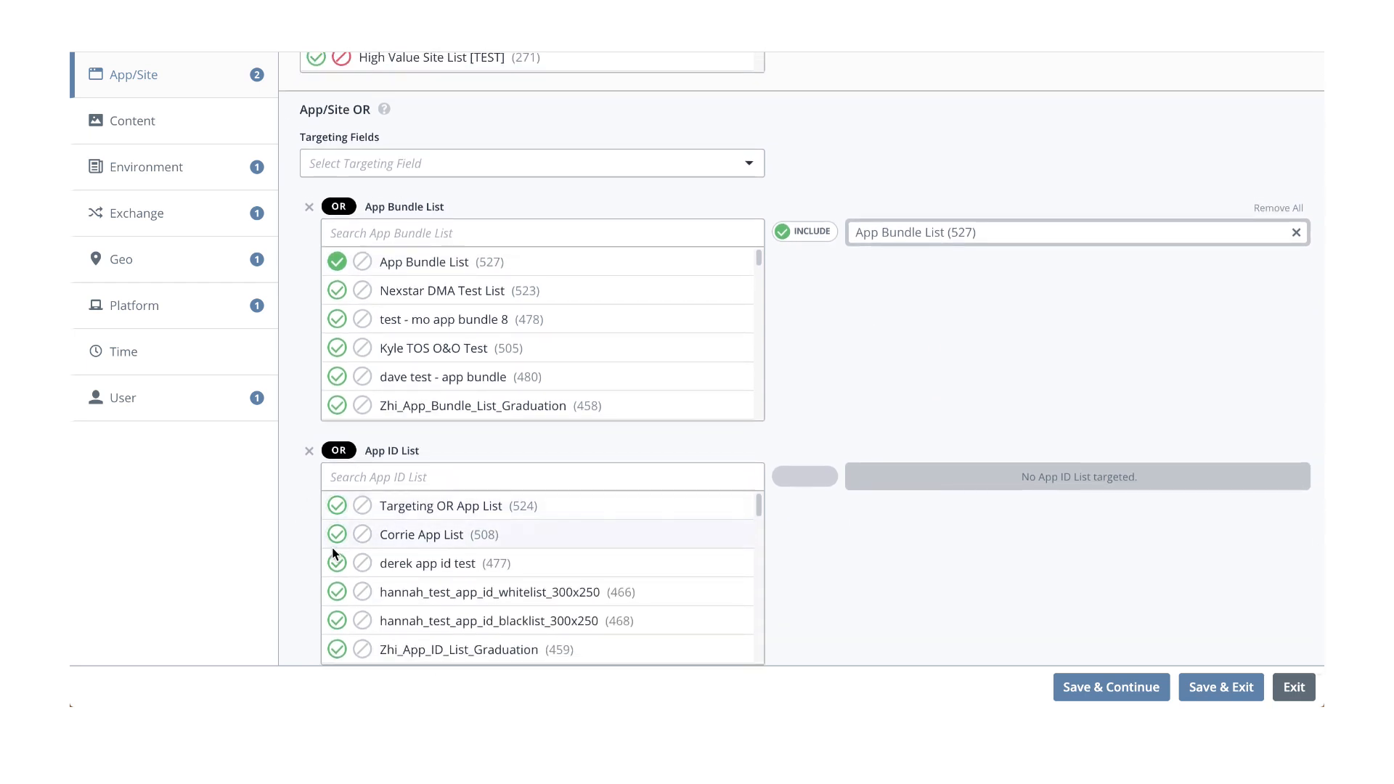
{"action": "left_click", "coordinate": [337, 506]}
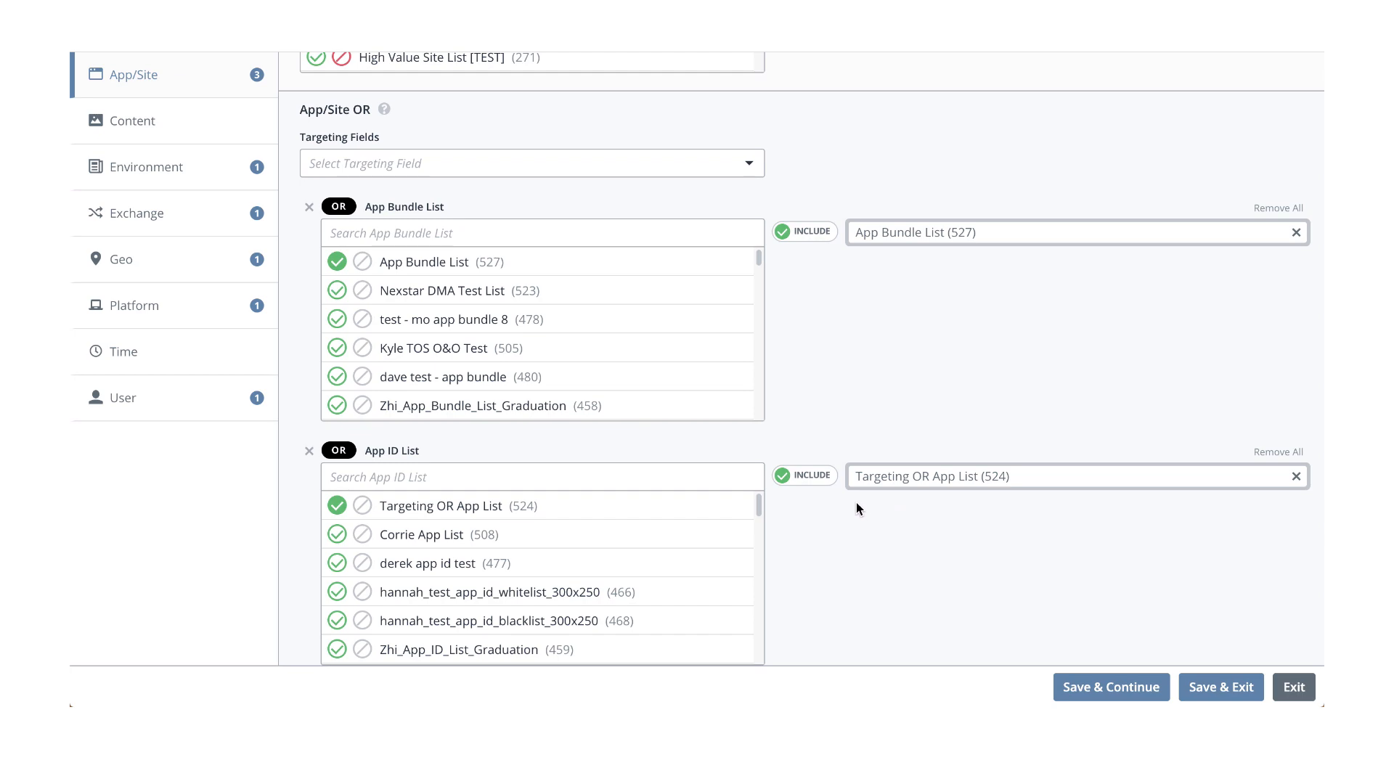
{"action": "scroll", "coordinate": [828, 458], "scroll_direction": "up", "scroll_amount": 1}
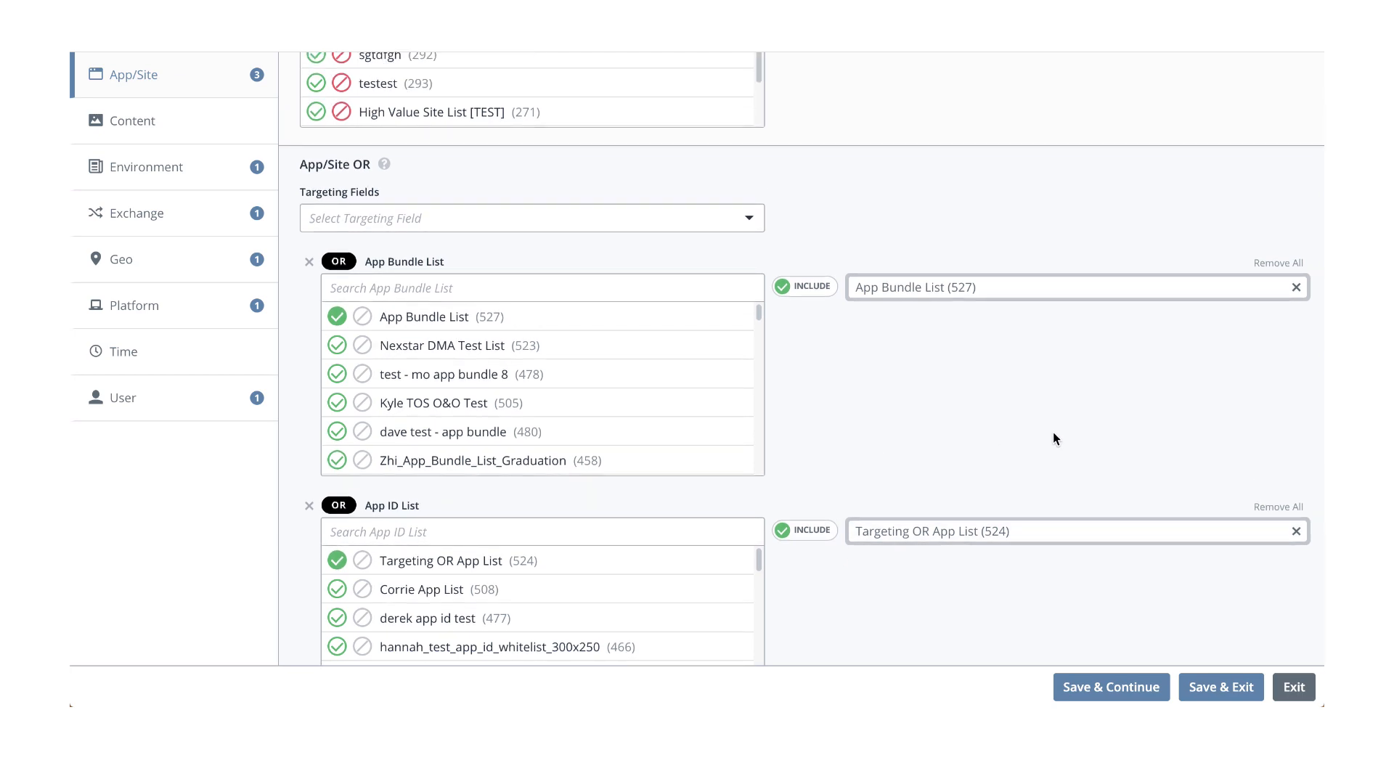
Review the Targeting Summary with the App/Site OR criteria and save the line item without exiting
{"action": "scroll", "coordinate": [1066, 413], "scroll_direction": "up", "scroll_amount": 20}
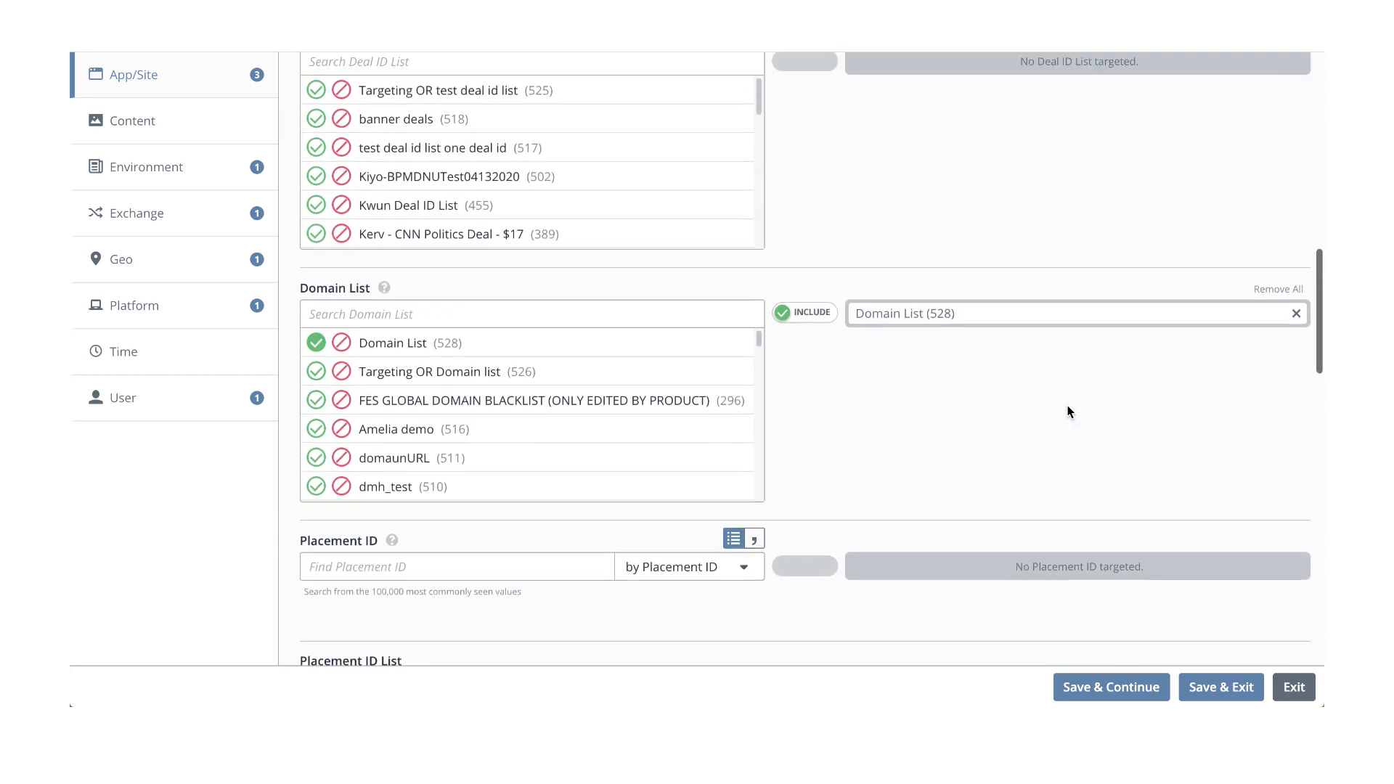
{"action": "scroll", "coordinate": [1264, 178], "scroll_direction": "up", "scroll_amount": 5}
{"action": "left_click", "coordinate": [1272, 198]}
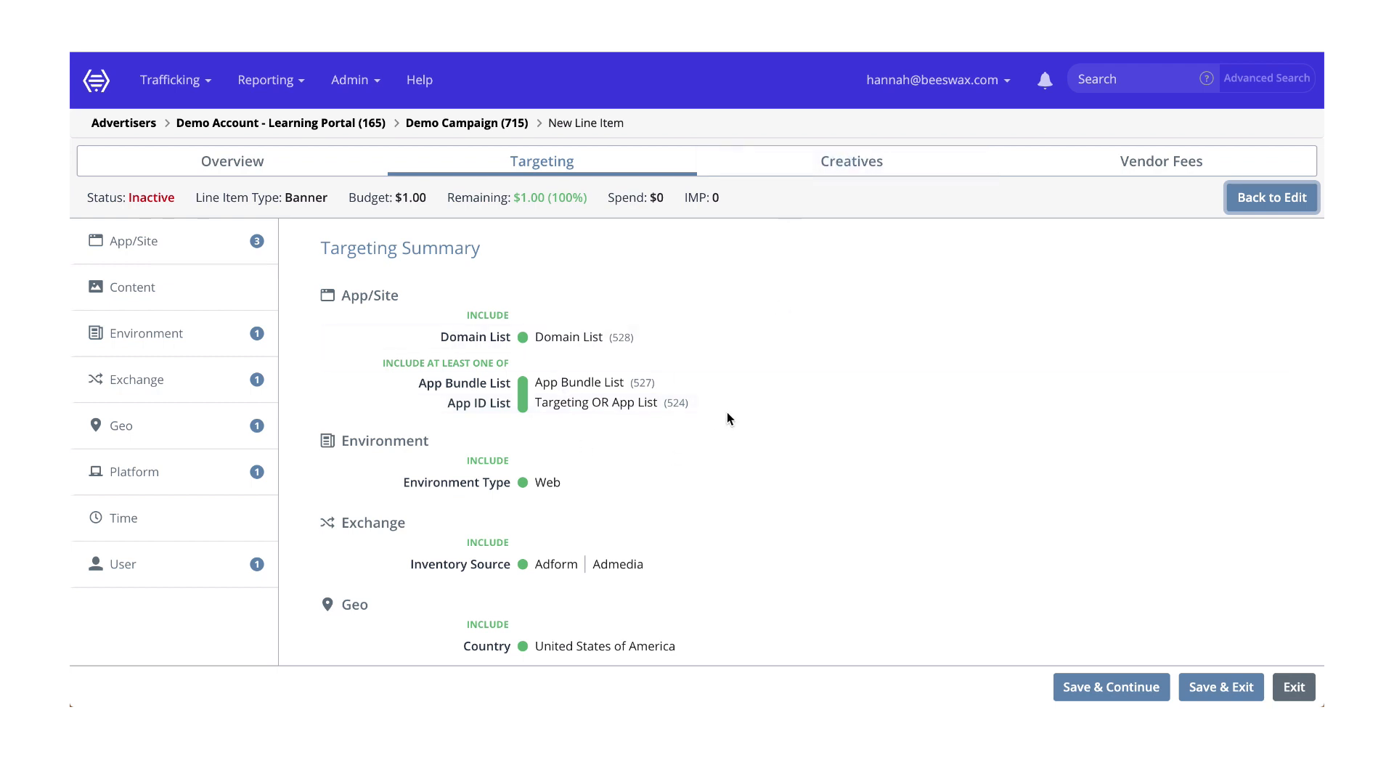
{"action": "left_click", "coordinate": [1093, 690]}
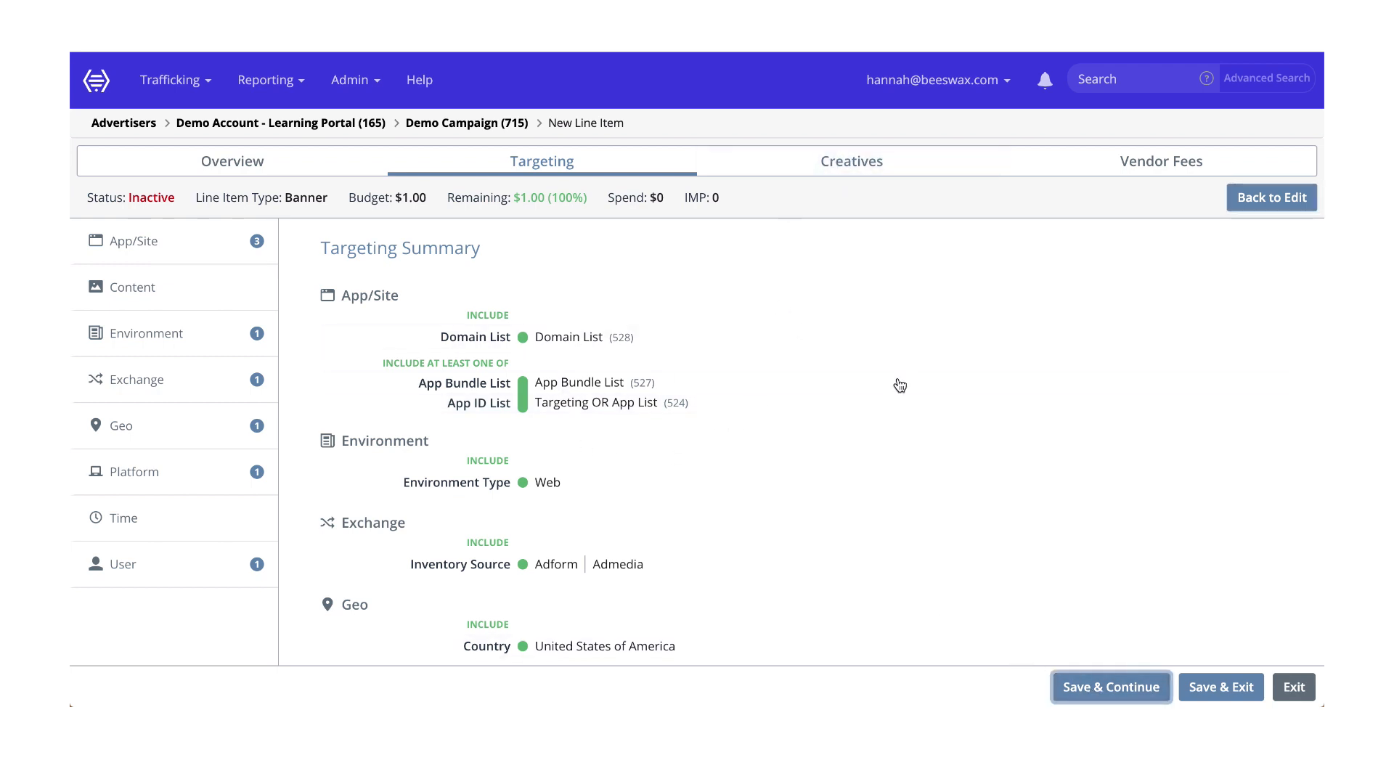
Look into the creative association settings and examine the vendor options available for the line item's vendor fees
{"action": "left_click", "coordinate": [831, 172]}
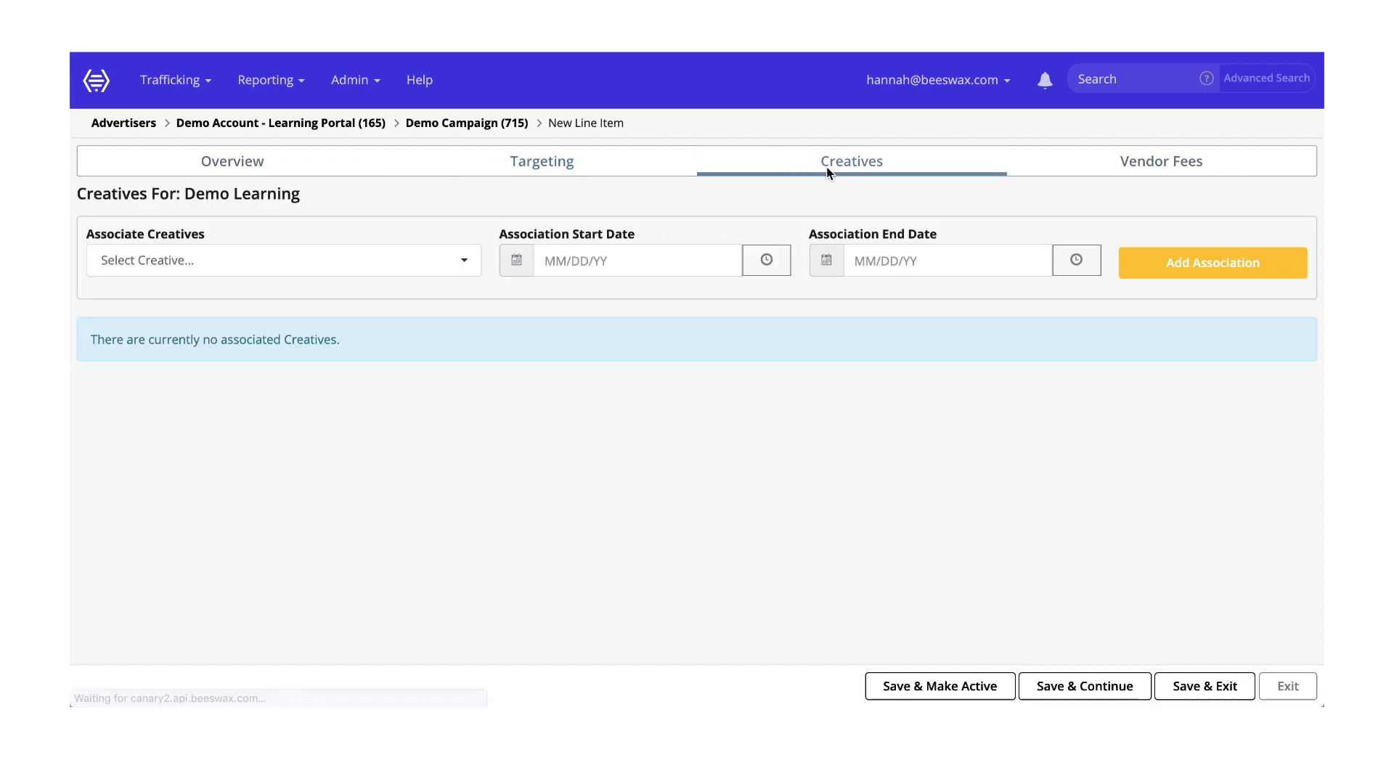
{"action": "left_click", "coordinate": [465, 262]}
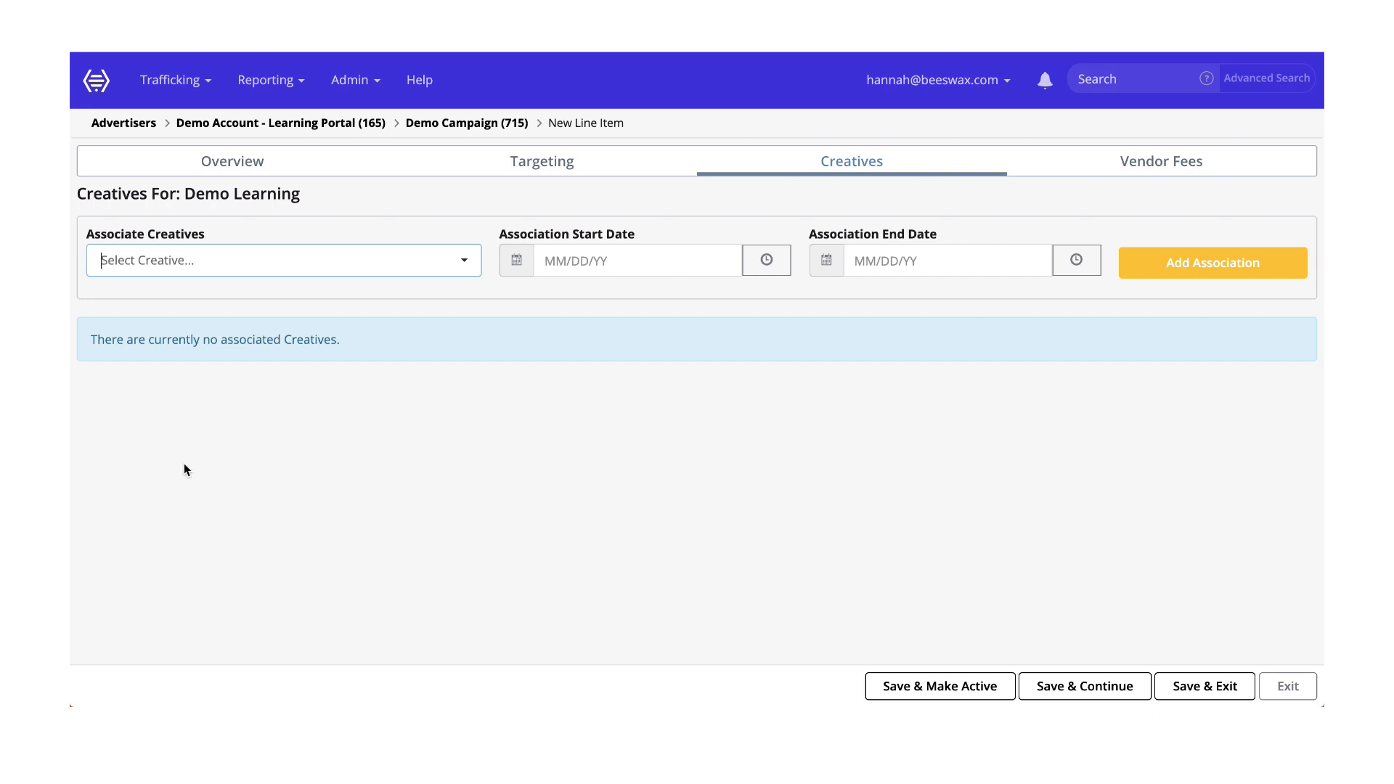
{"action": "left_click", "coordinate": [1127, 165]}
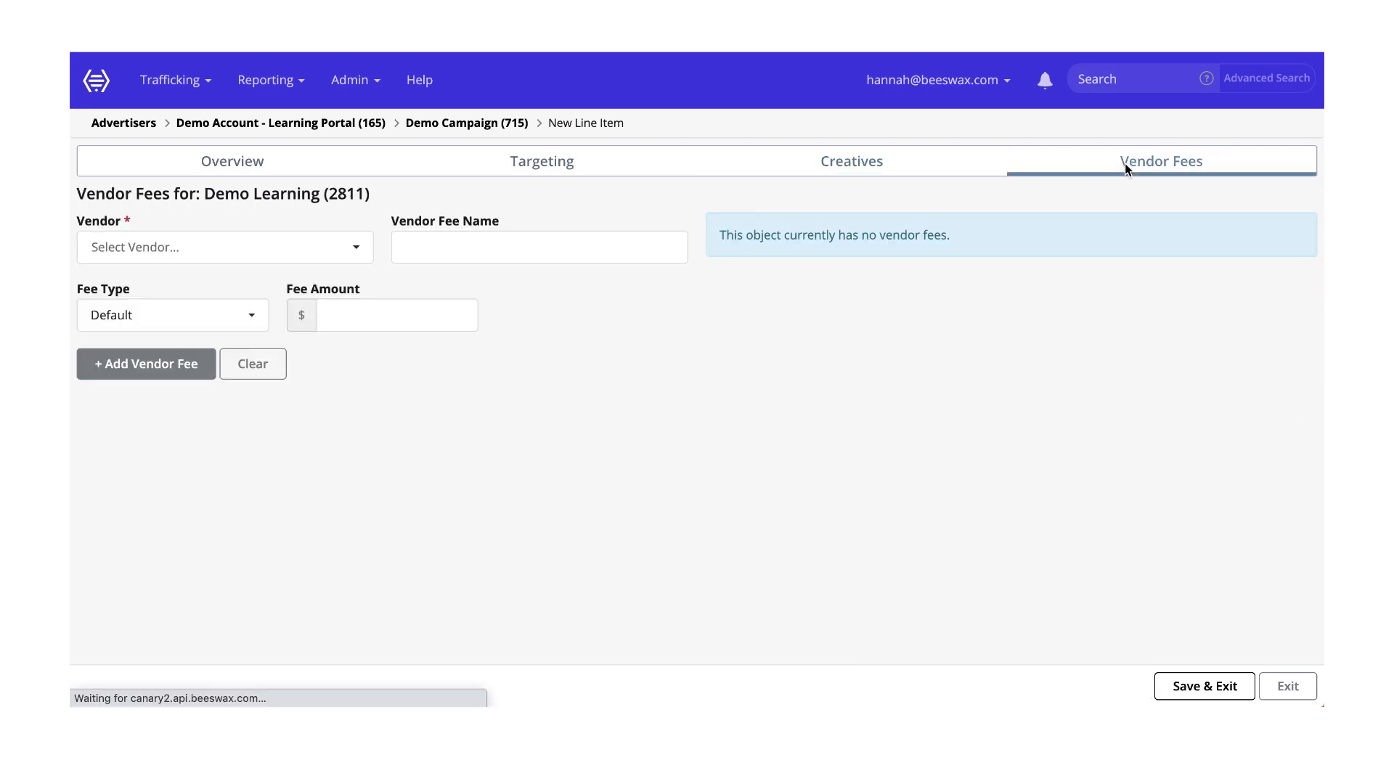
{"action": "left_click", "coordinate": [360, 251]}
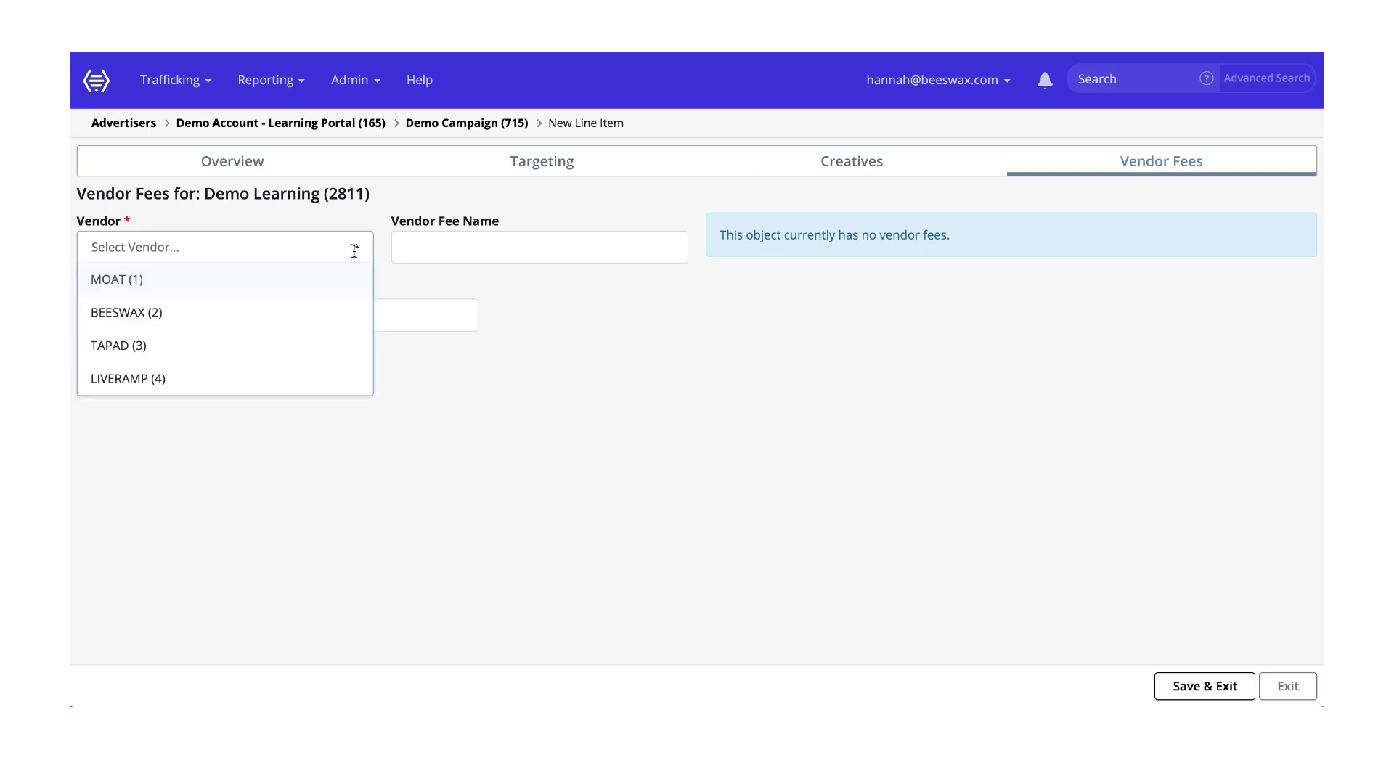
{"action": "left_click", "coordinate": [358, 247]}
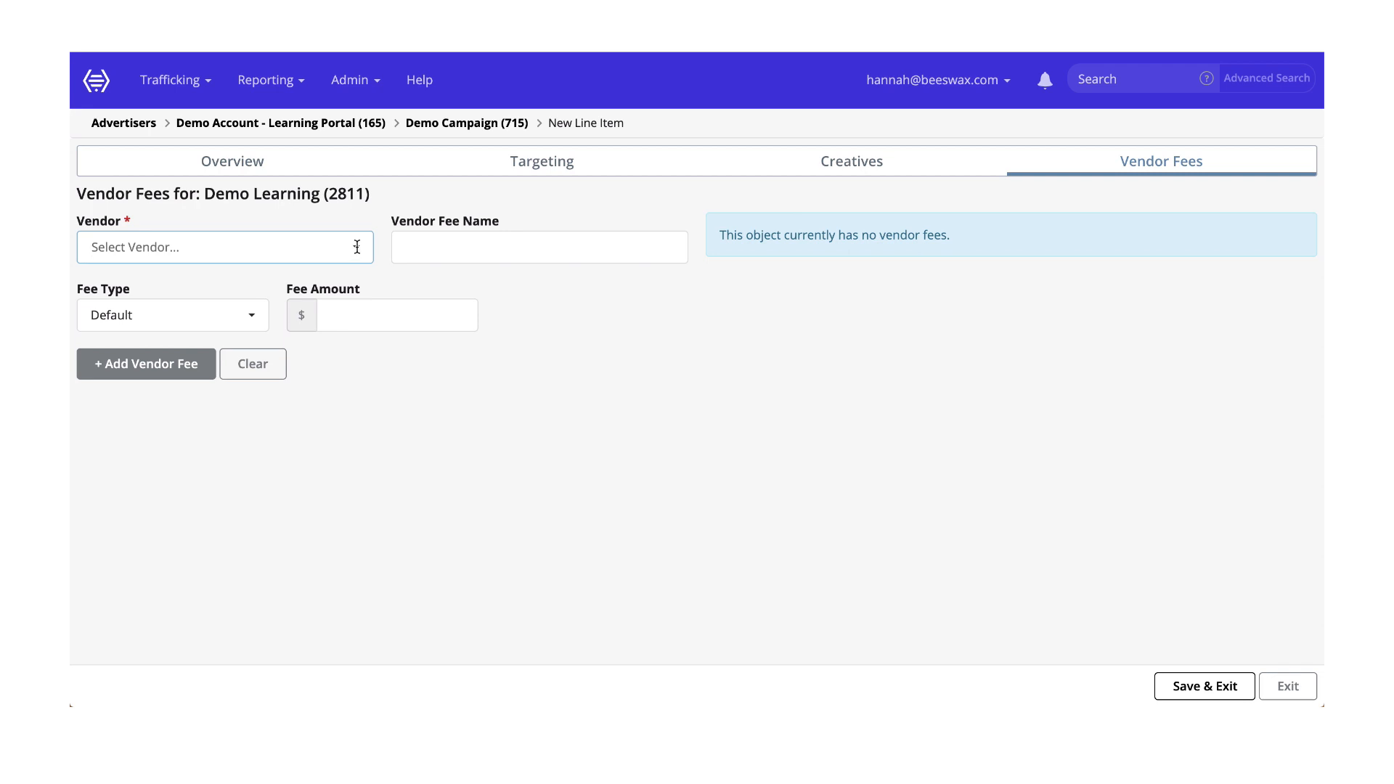
{"action": "left_click", "coordinate": [357, 247]}
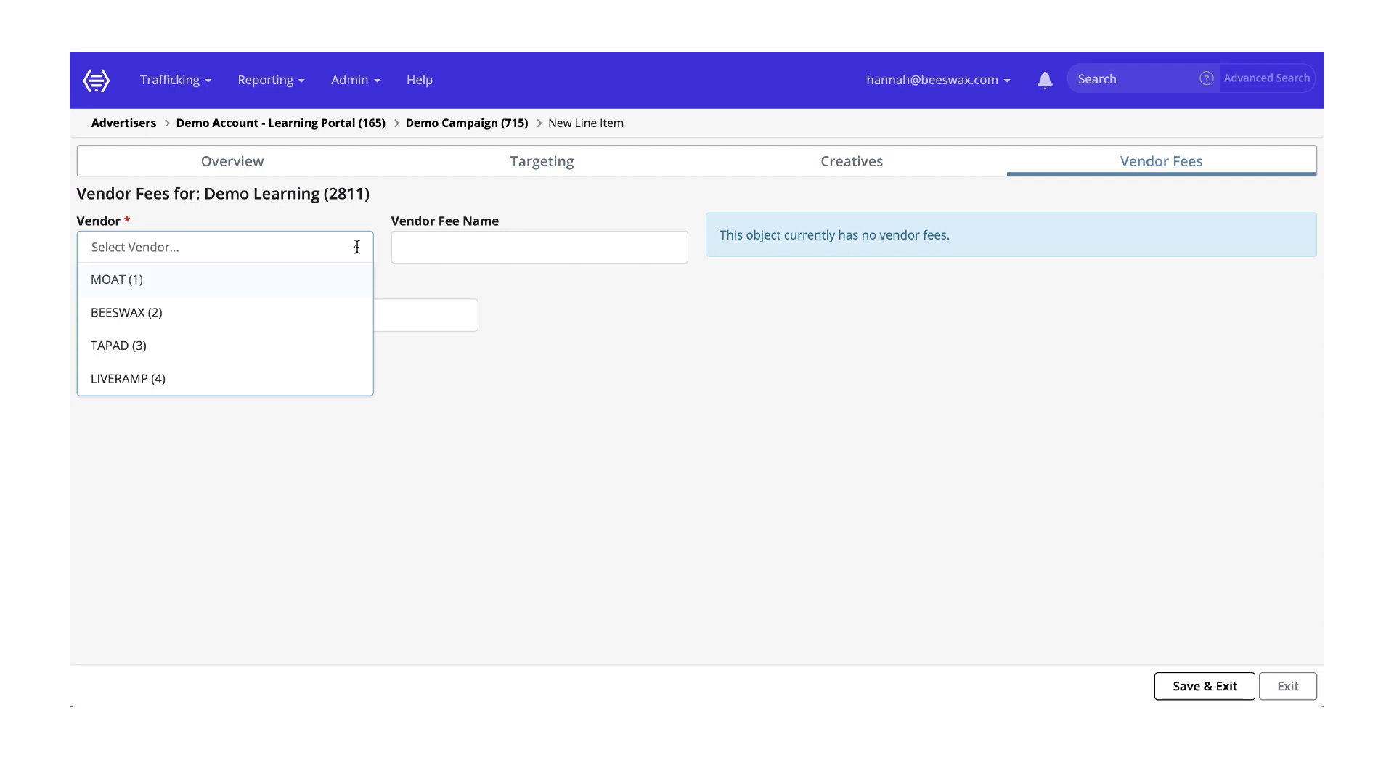
{"action": "left_click", "coordinate": [357, 247]}
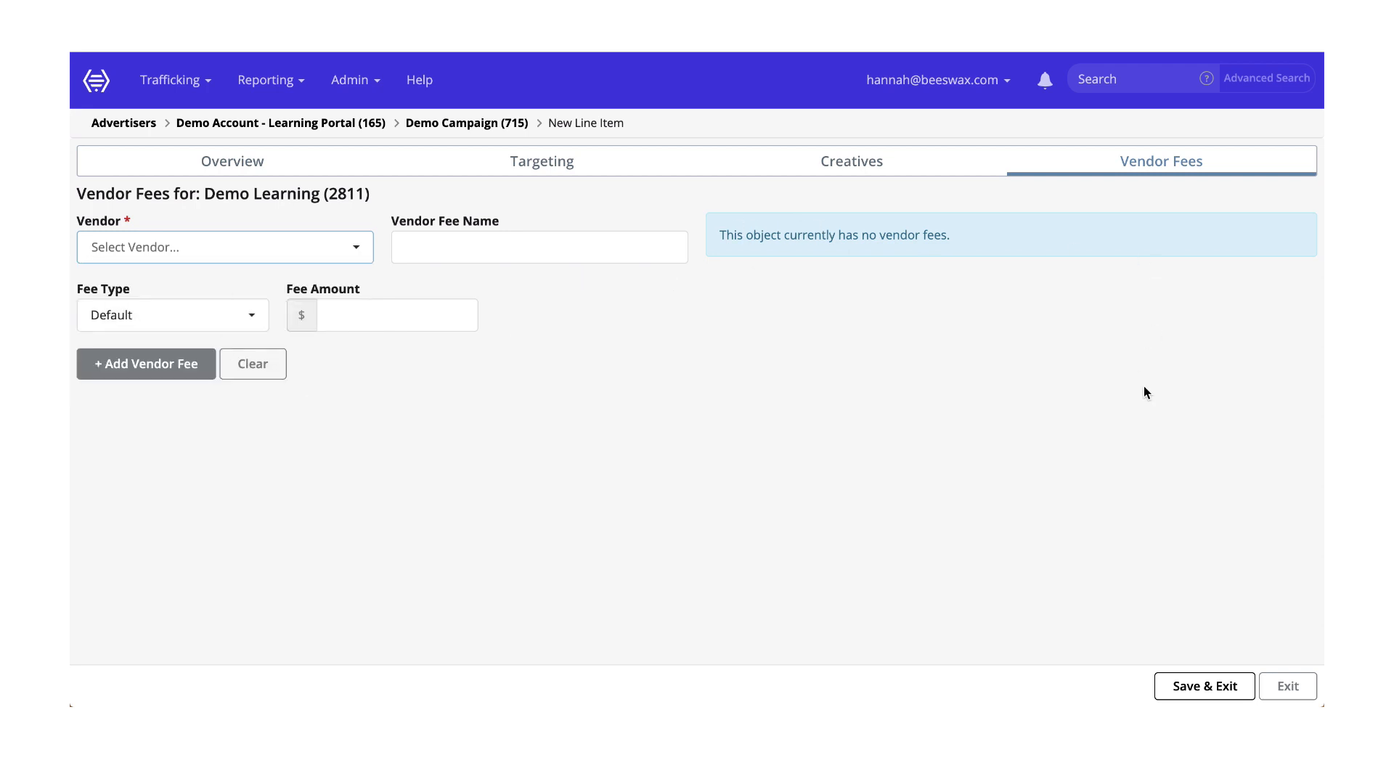
Save and exit the Demo Learning line item and check its Active status in the campaign's line item list
{"action": "left_click", "coordinate": [1217, 696]}
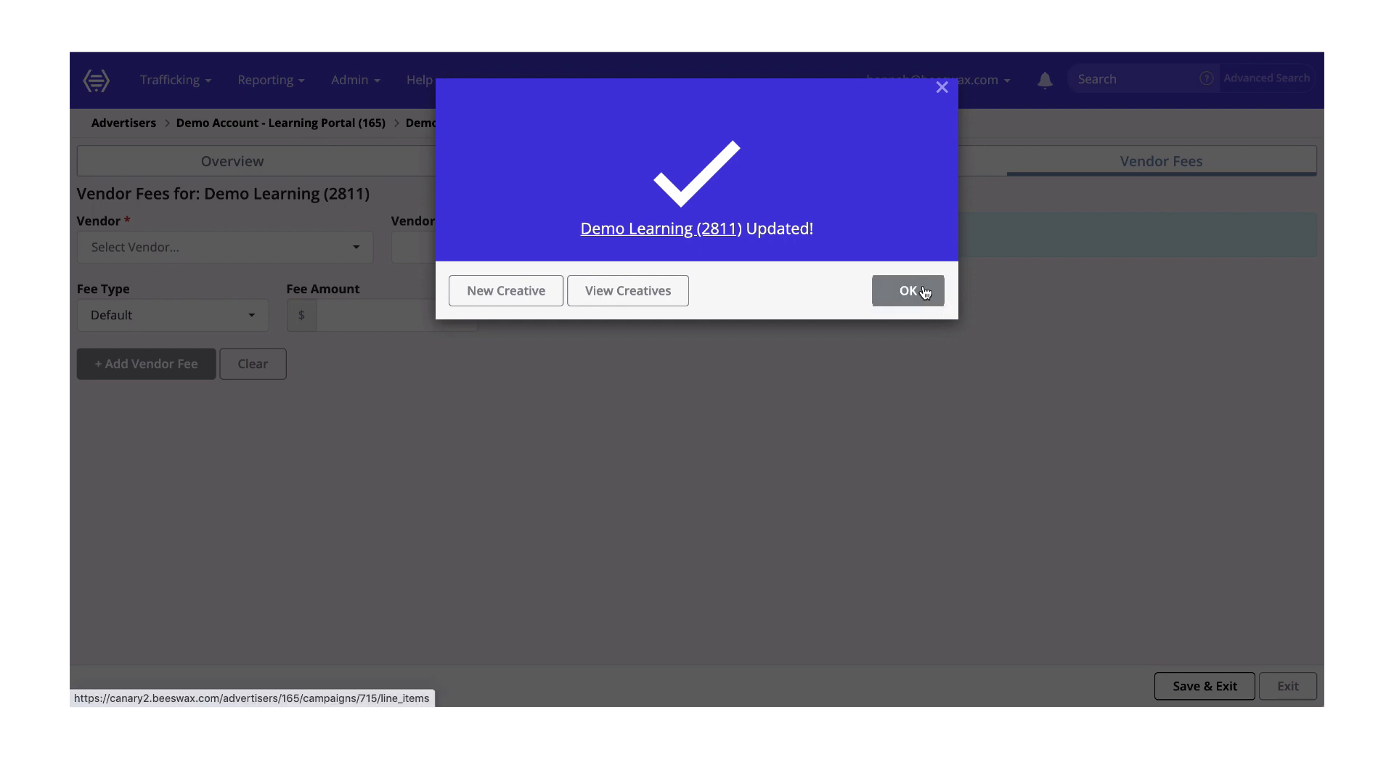
{"action": "left_click", "coordinate": [925, 292]}
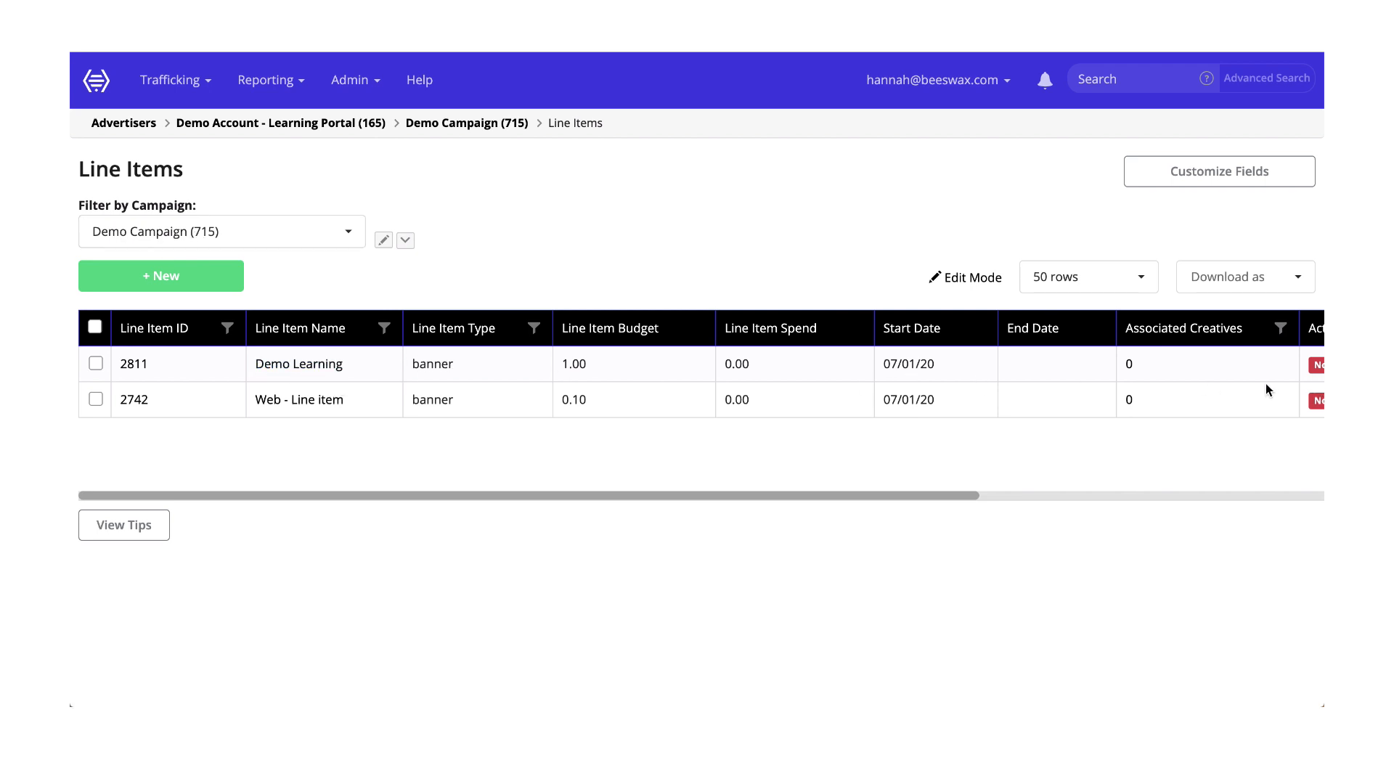
{"action": "scroll", "coordinate": [1159, 377], "scroll_direction": "right", "scroll_amount": 6}
{"action": "left_click_drag", "start_coordinate": [860, 373], "coordinate": [914, 368]}
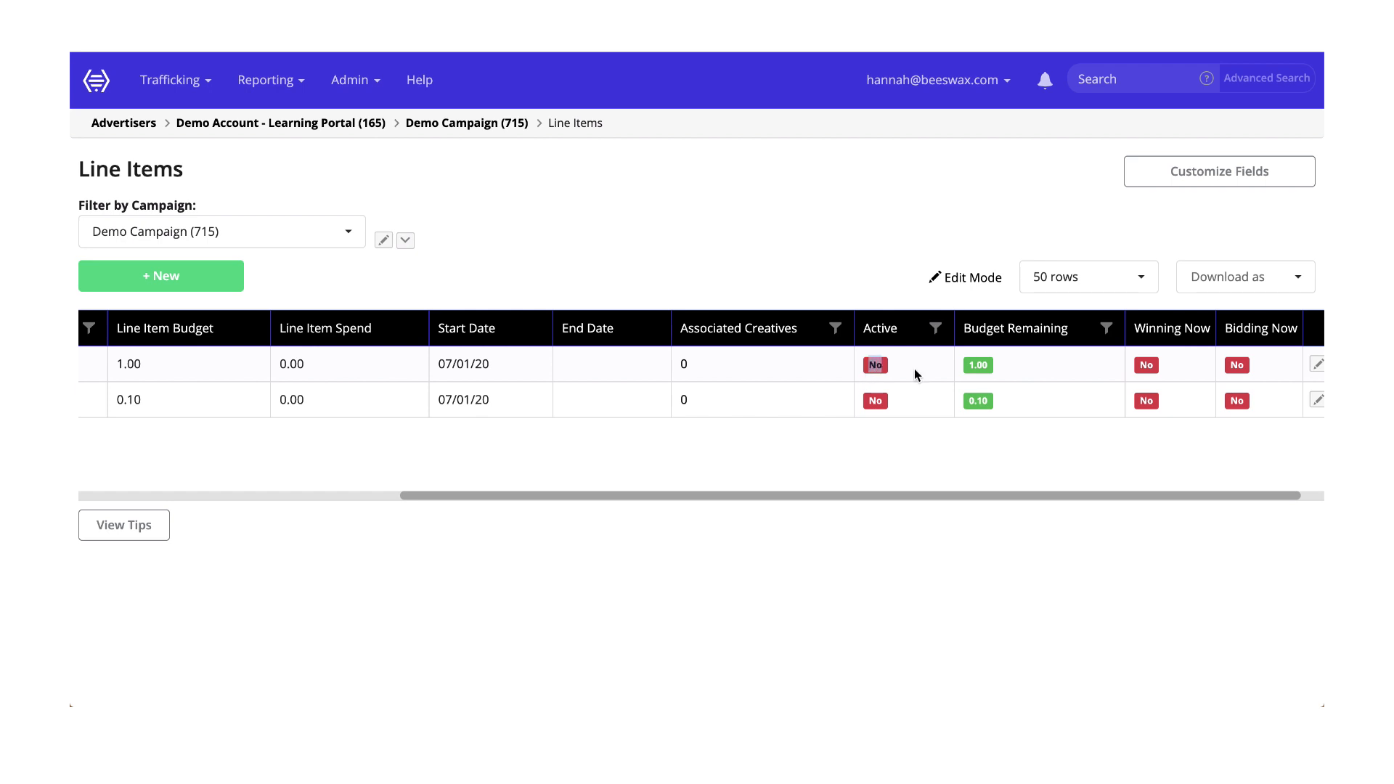
{"action": "scroll", "coordinate": [777, 367], "scroll_direction": "left", "scroll_amount": 6}
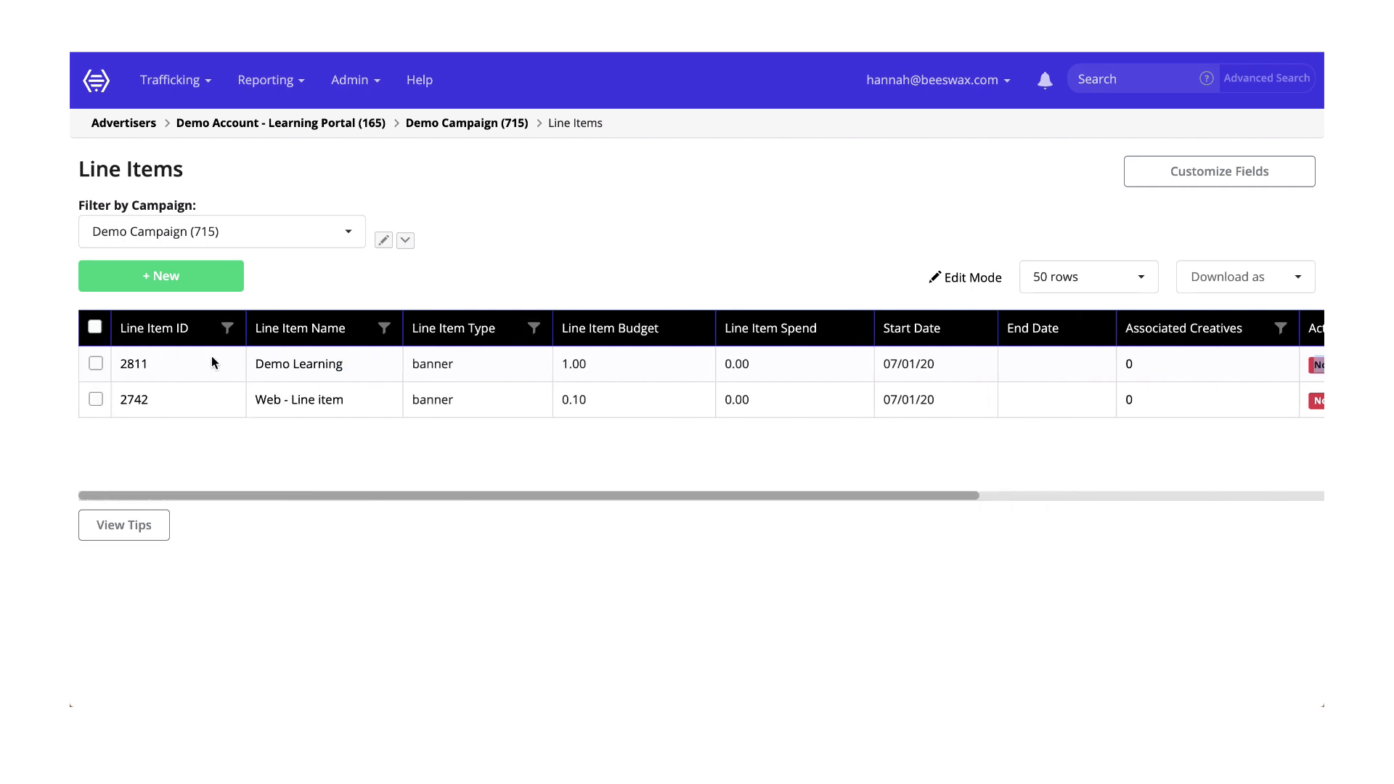
Select the Demo Learning line item, examine its editable fields down to the Active setting, and close the editor without changes
{"action": "left_click", "coordinate": [96, 364]}
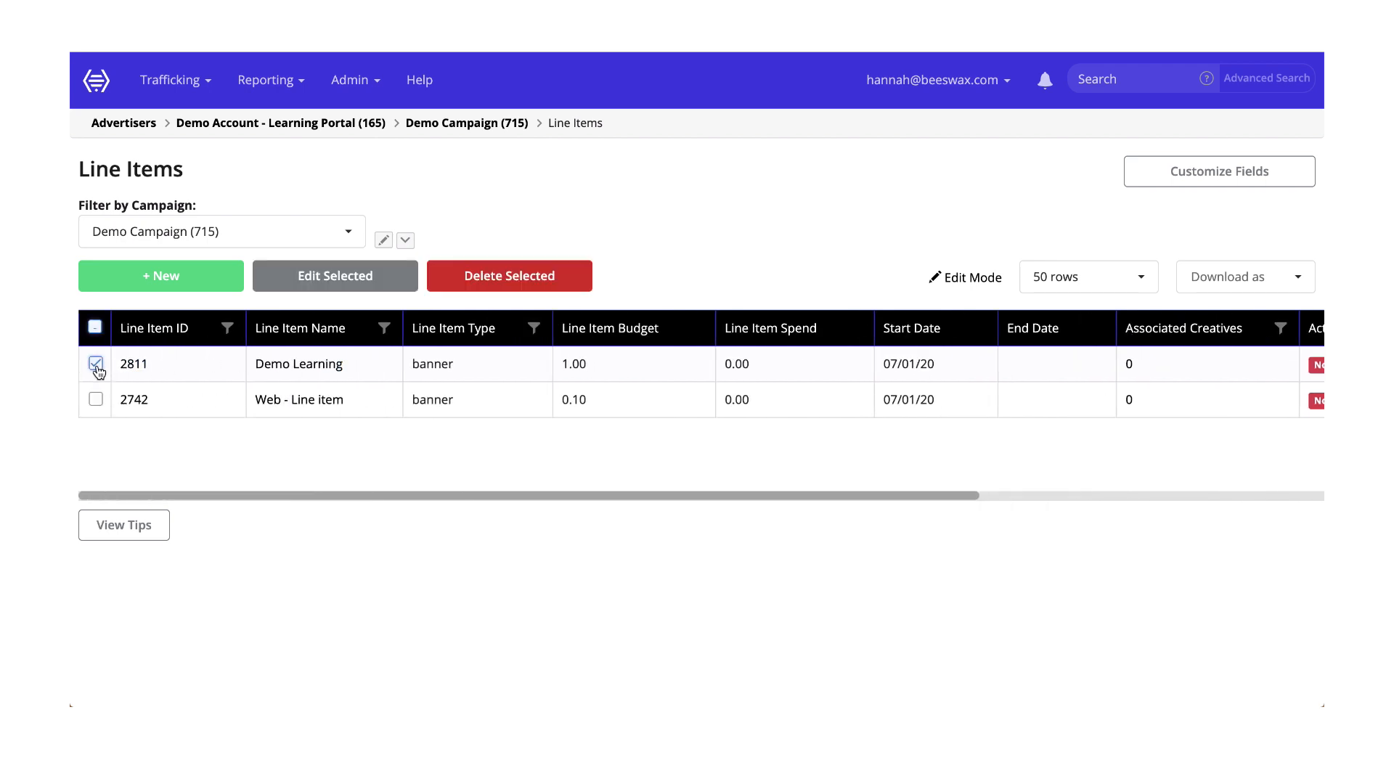
{"action": "left_click", "coordinate": [329, 282]}
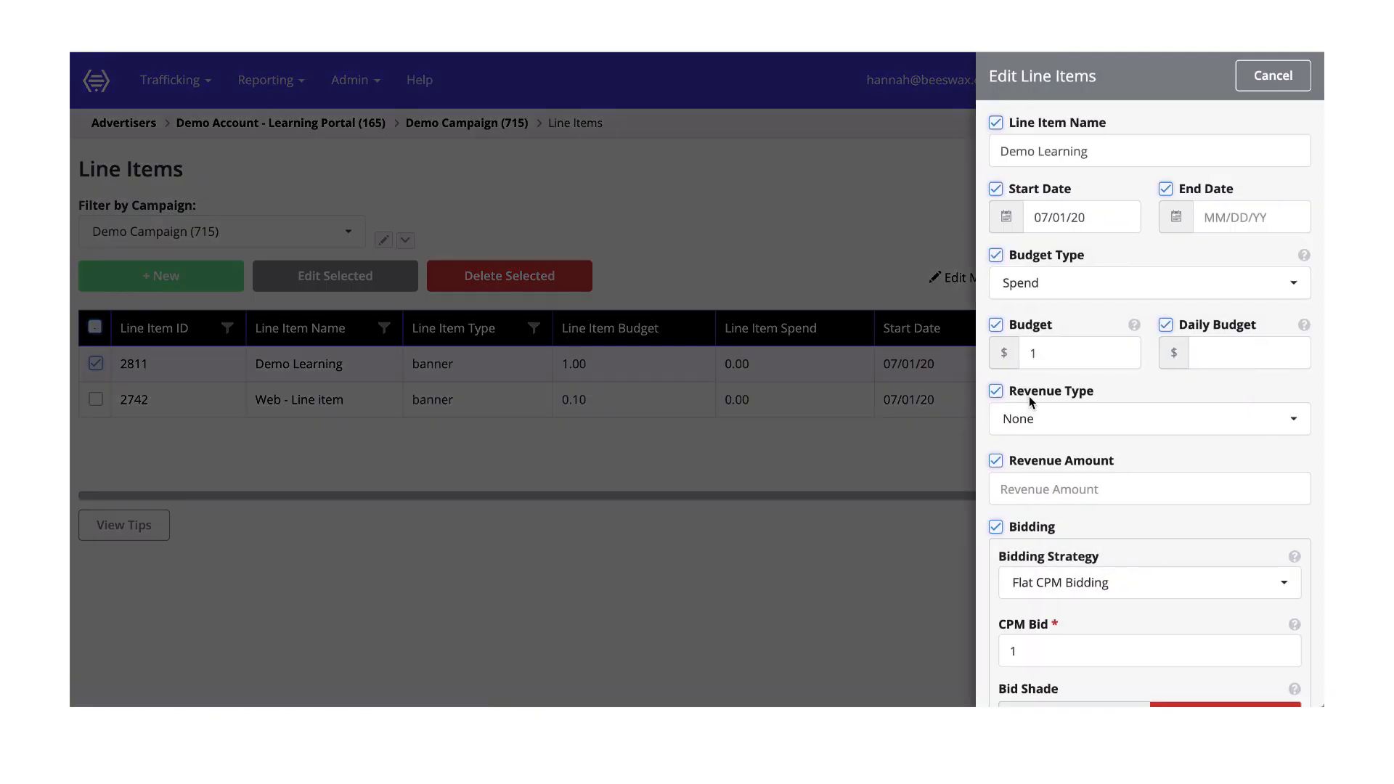
{"action": "scroll", "coordinate": [1073, 398], "scroll_direction": "down", "scroll_amount": 5}
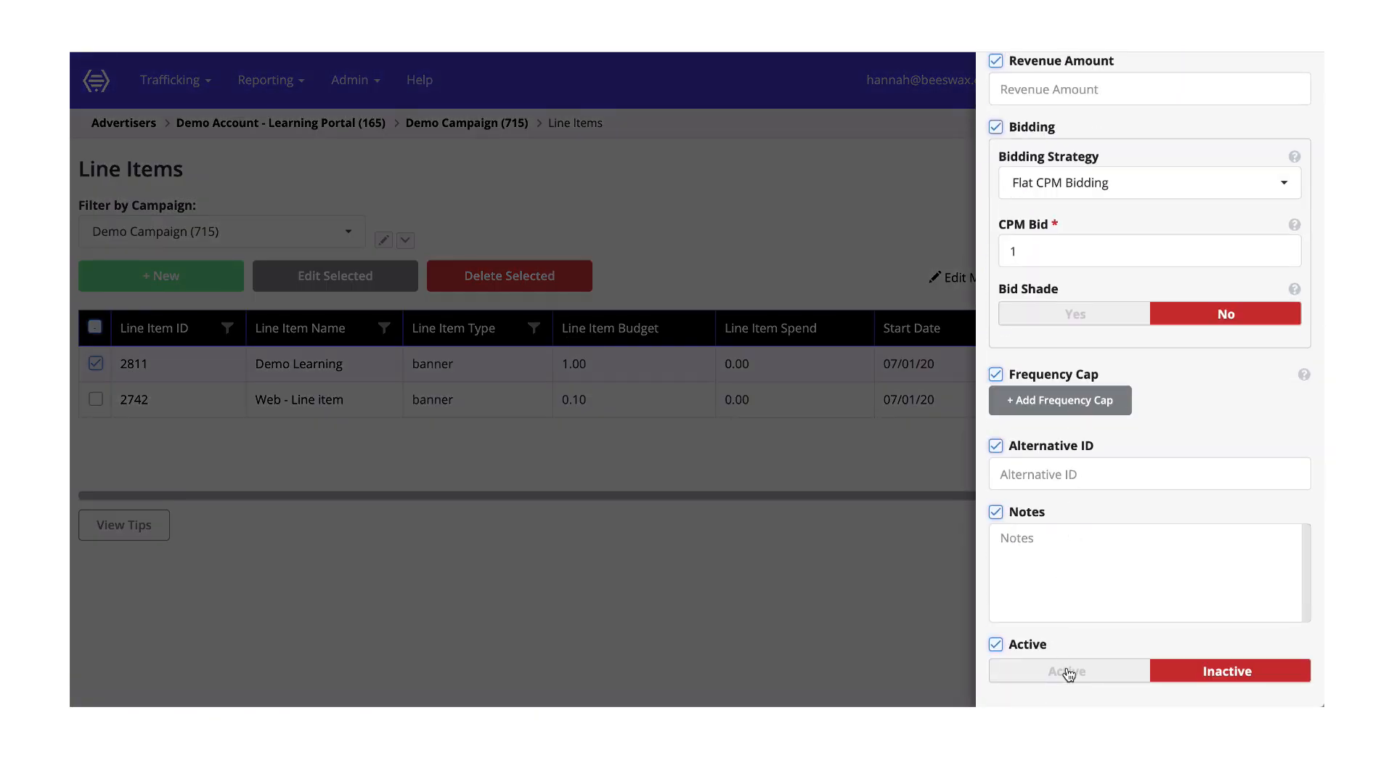
{"action": "left_click", "coordinate": [713, 487]}
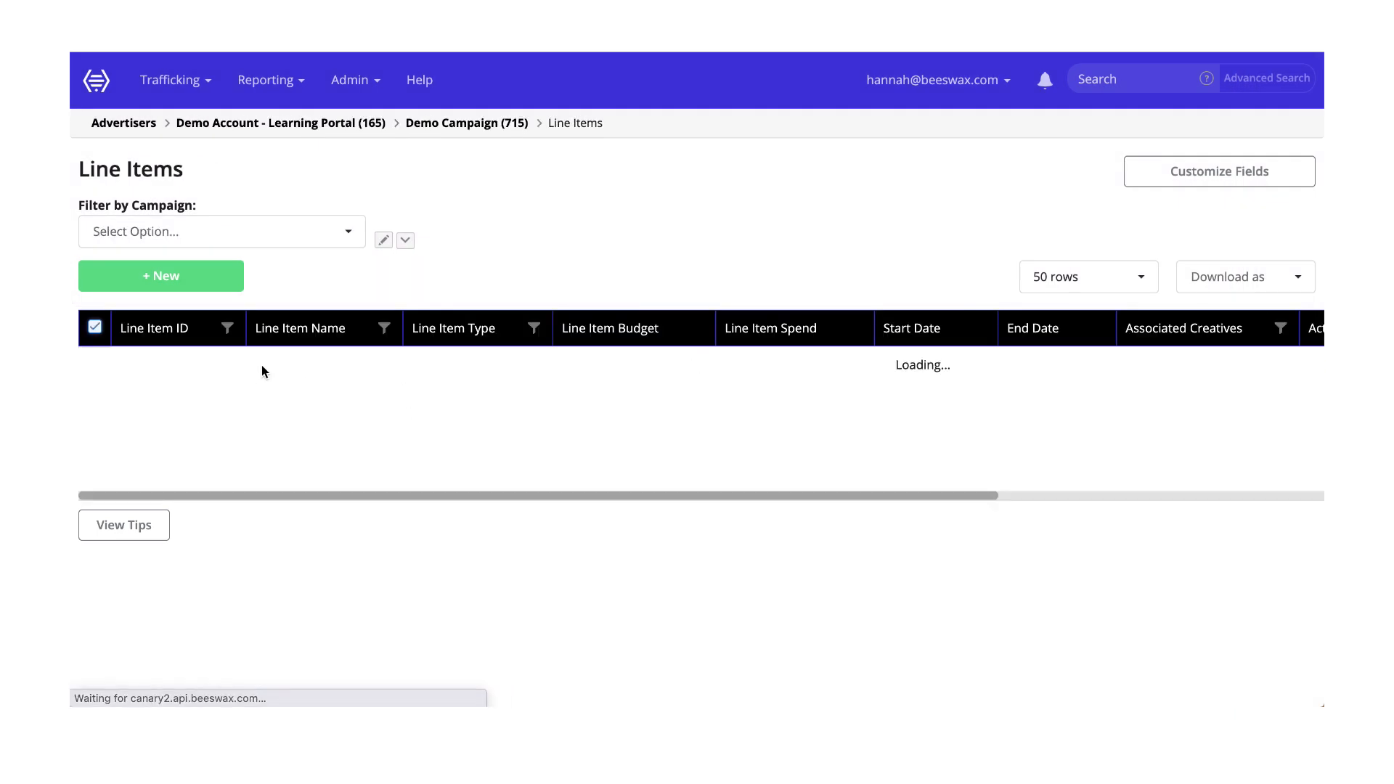
Examine the row actions available for the Demo Learning line item without choosing one, and return to the list's first columns
{"action": "scroll", "coordinate": [430, 367], "scroll_direction": "right", "scroll_amount": 10}
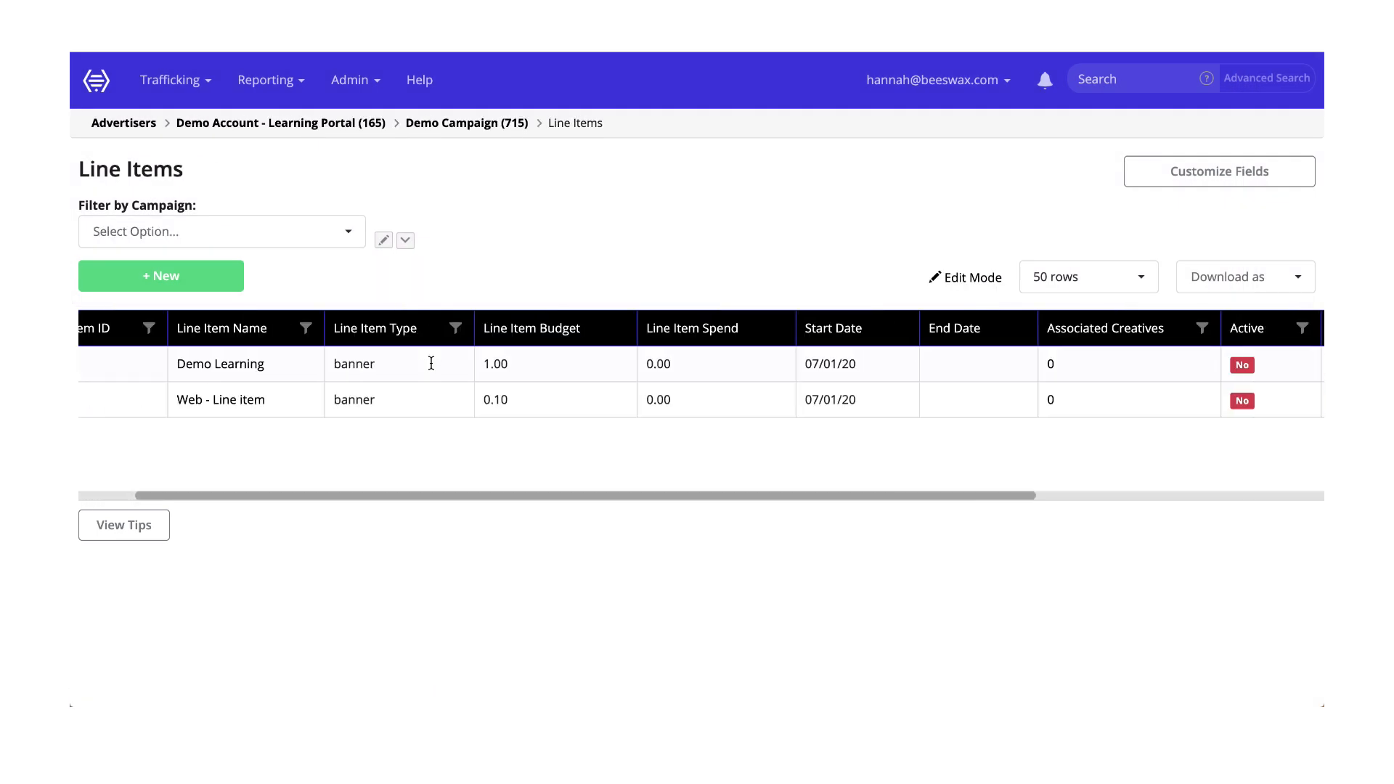
{"action": "left_click", "coordinate": [1309, 364]}
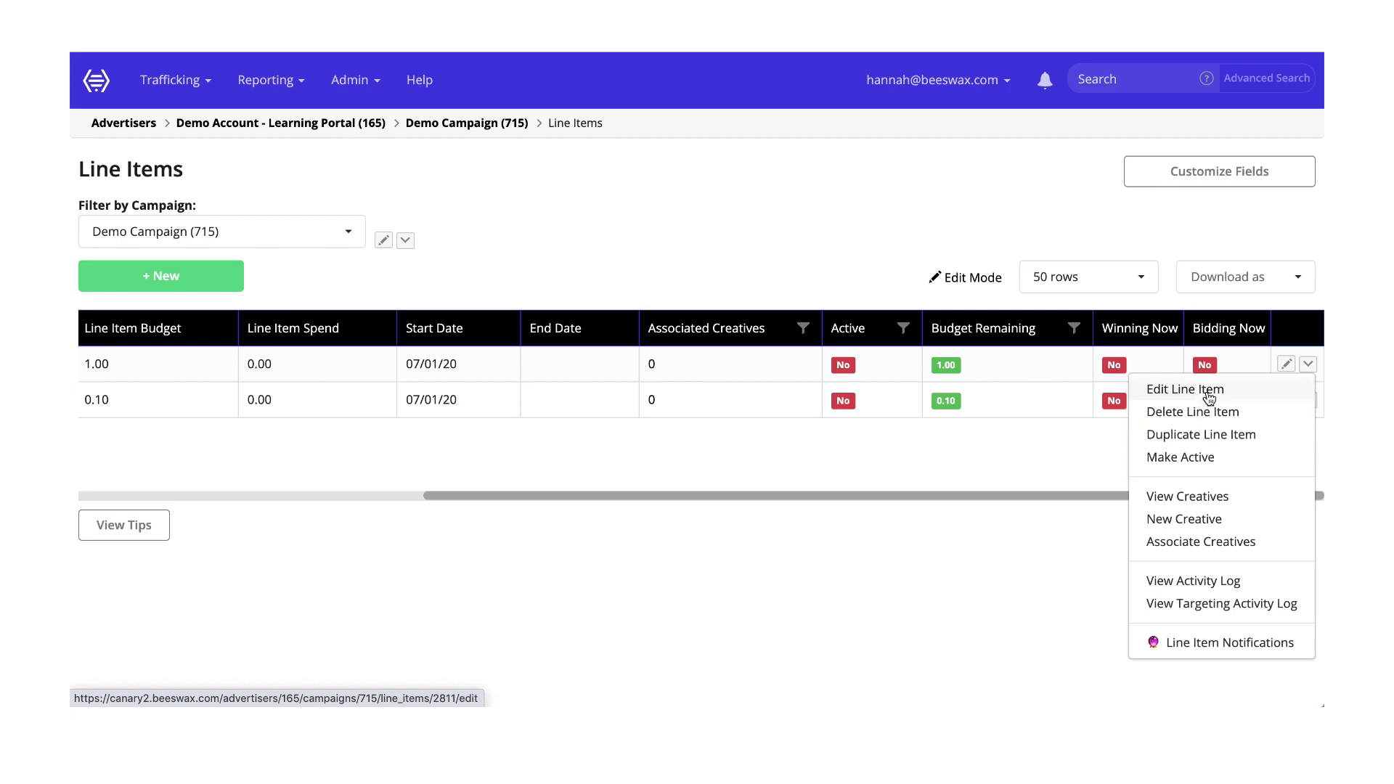
{"action": "left_click", "coordinate": [922, 444]}
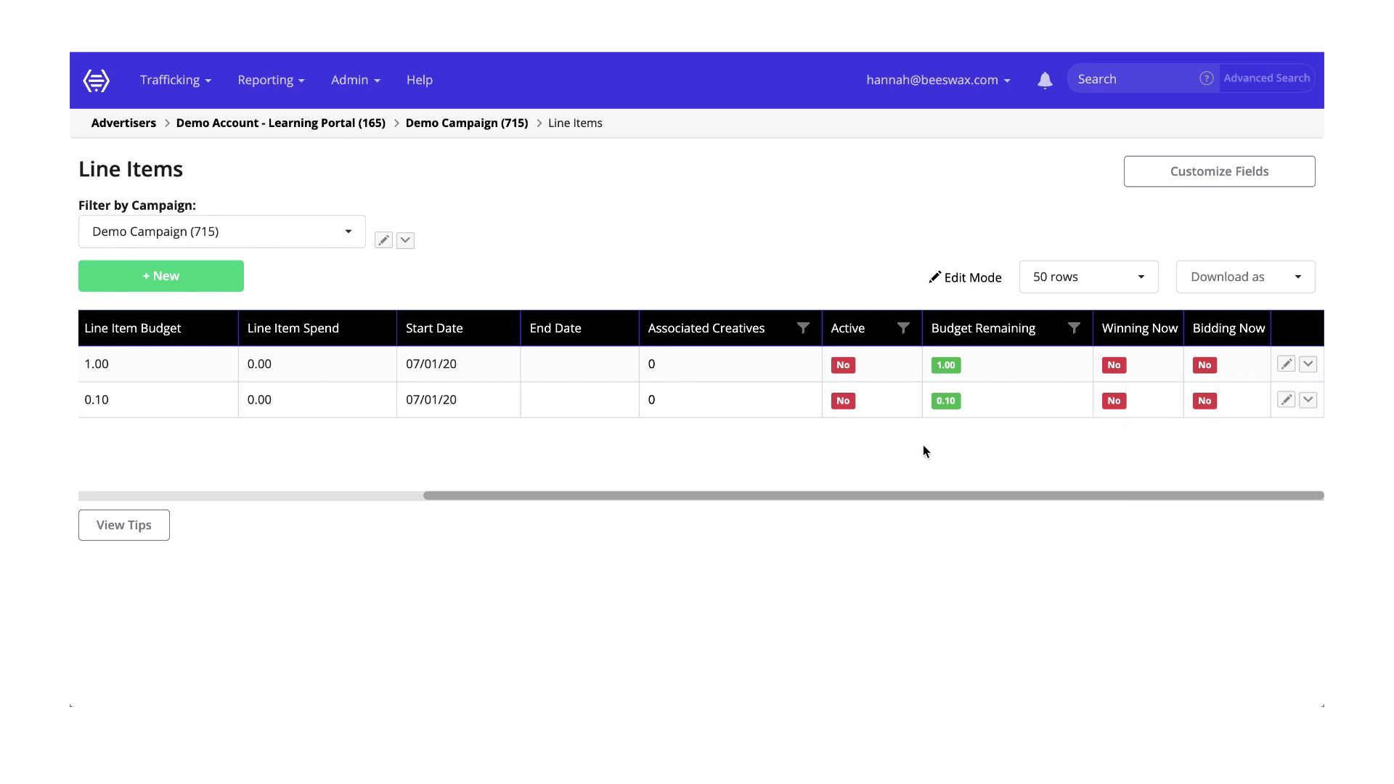
{"action": "scroll", "coordinate": [446, 343], "scroll_direction": "left", "scroll_amount": 10}
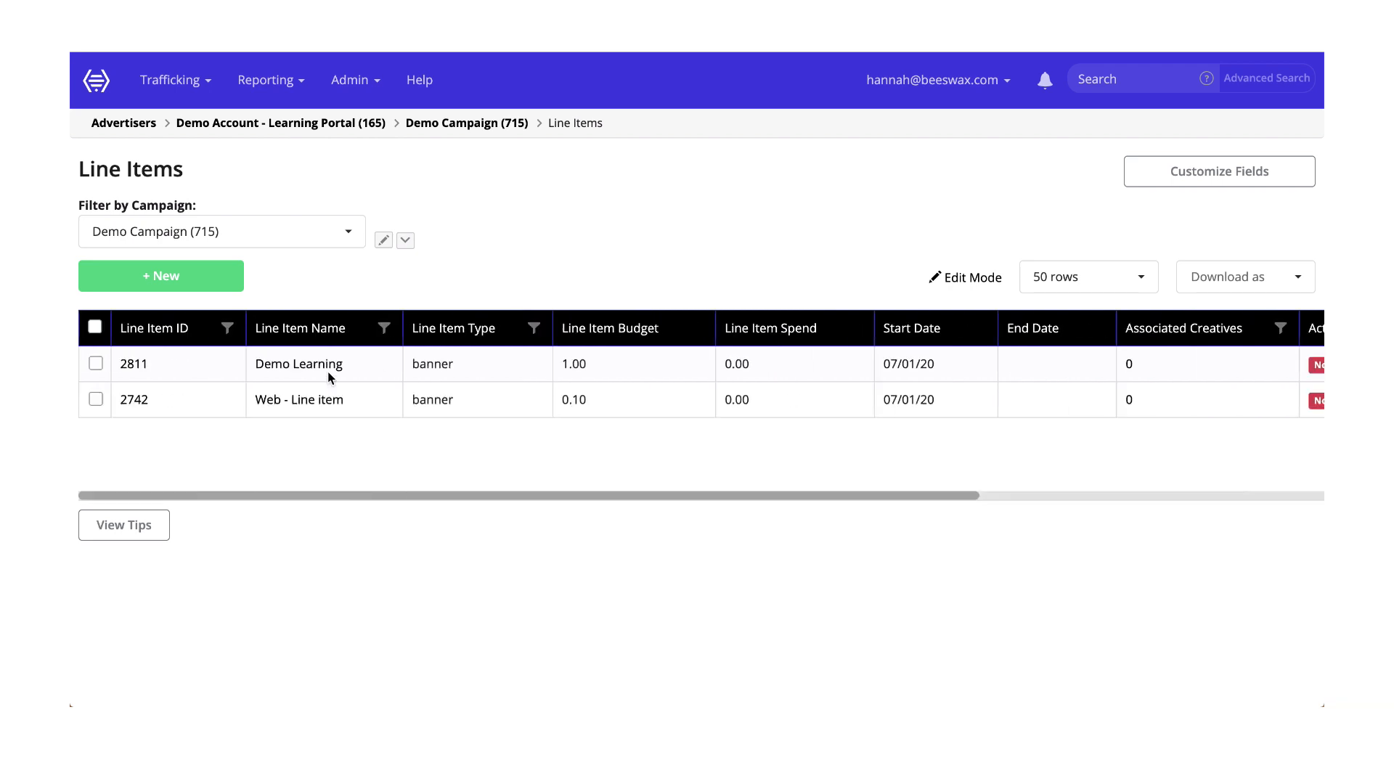